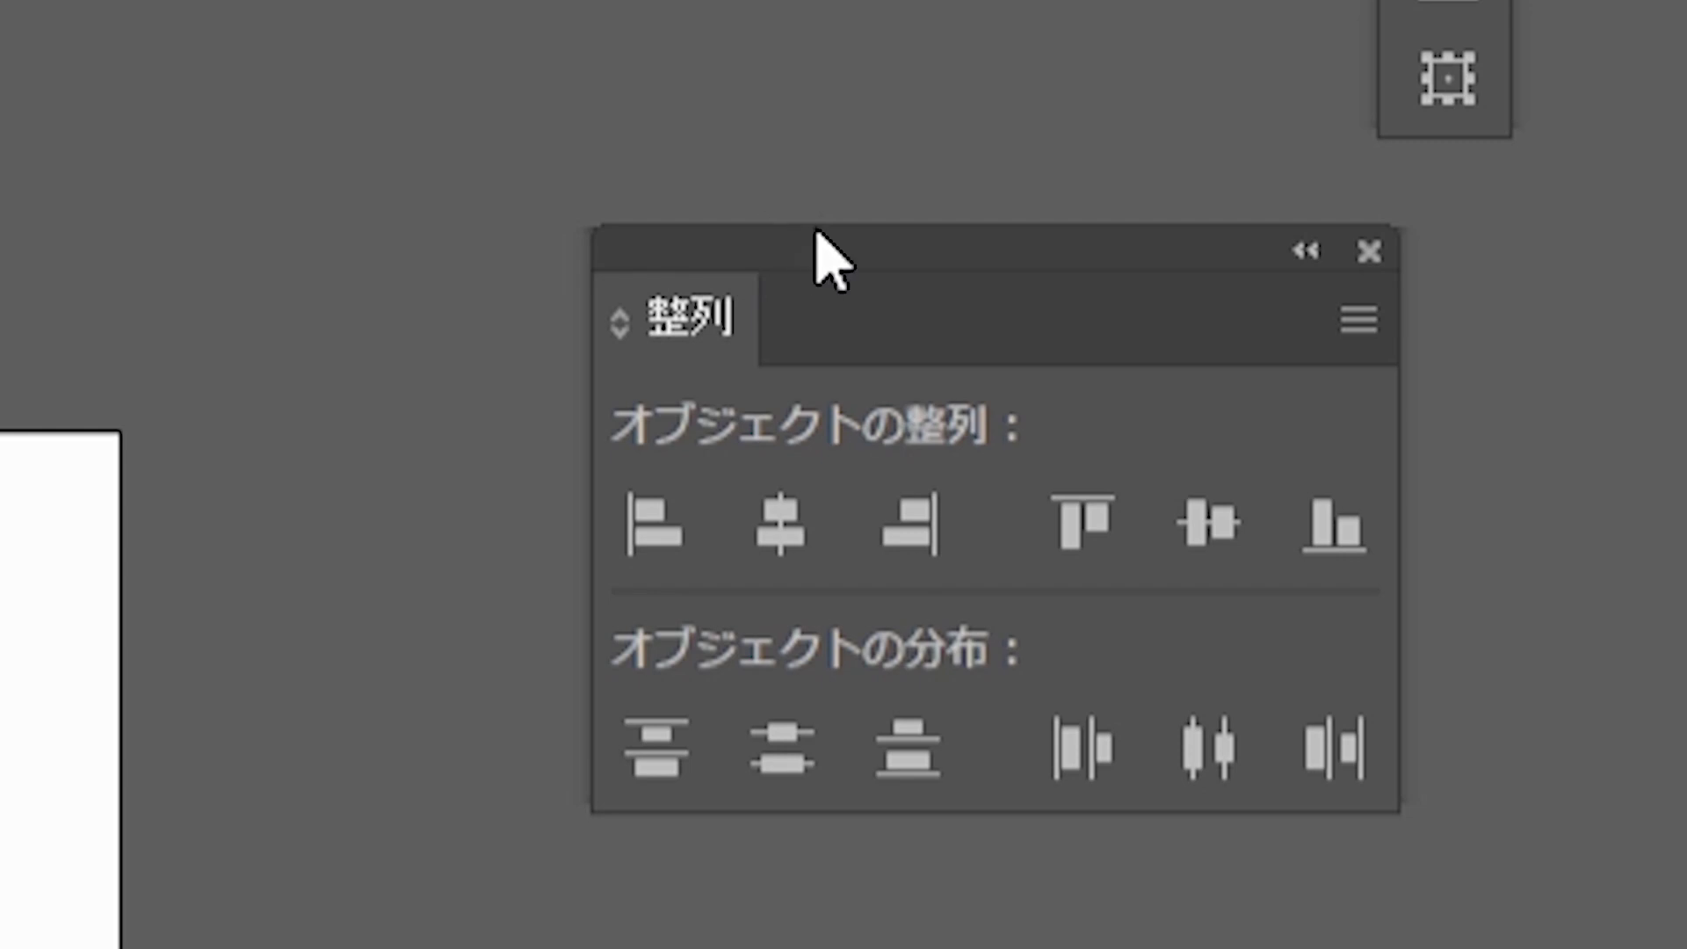
# Move the Align panel next to the artwork and open the Window menu
pyautogui.moveTo(817, 233); pyautogui.dragTo(544, 309)
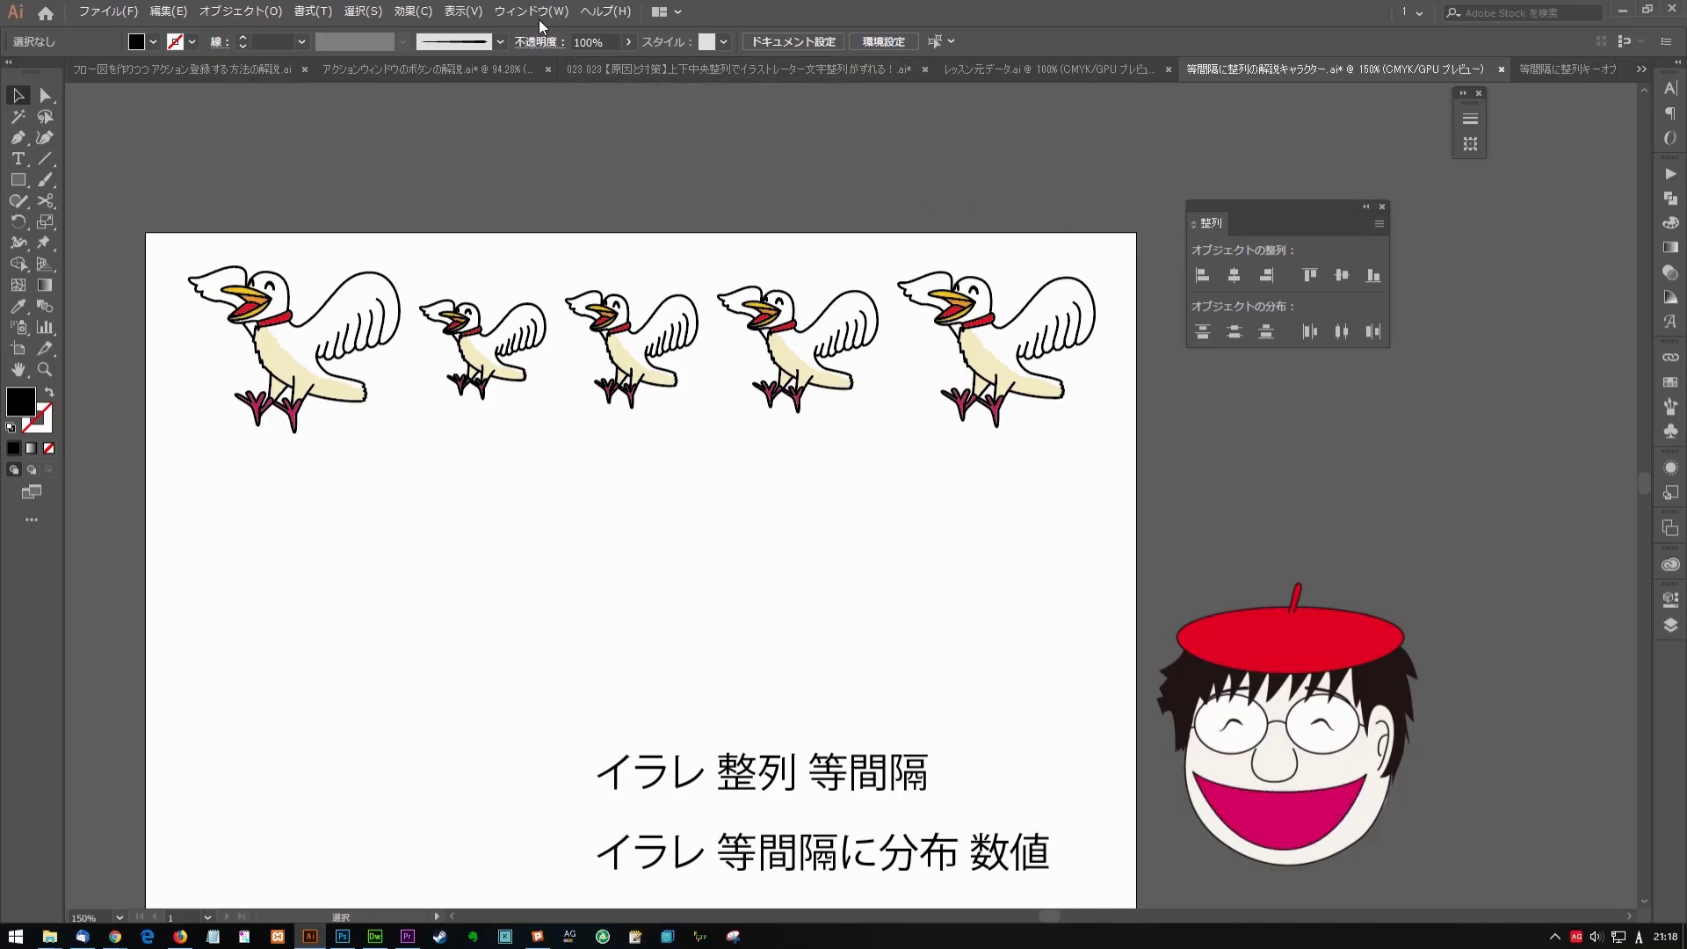
pyautogui.click(531, 11)
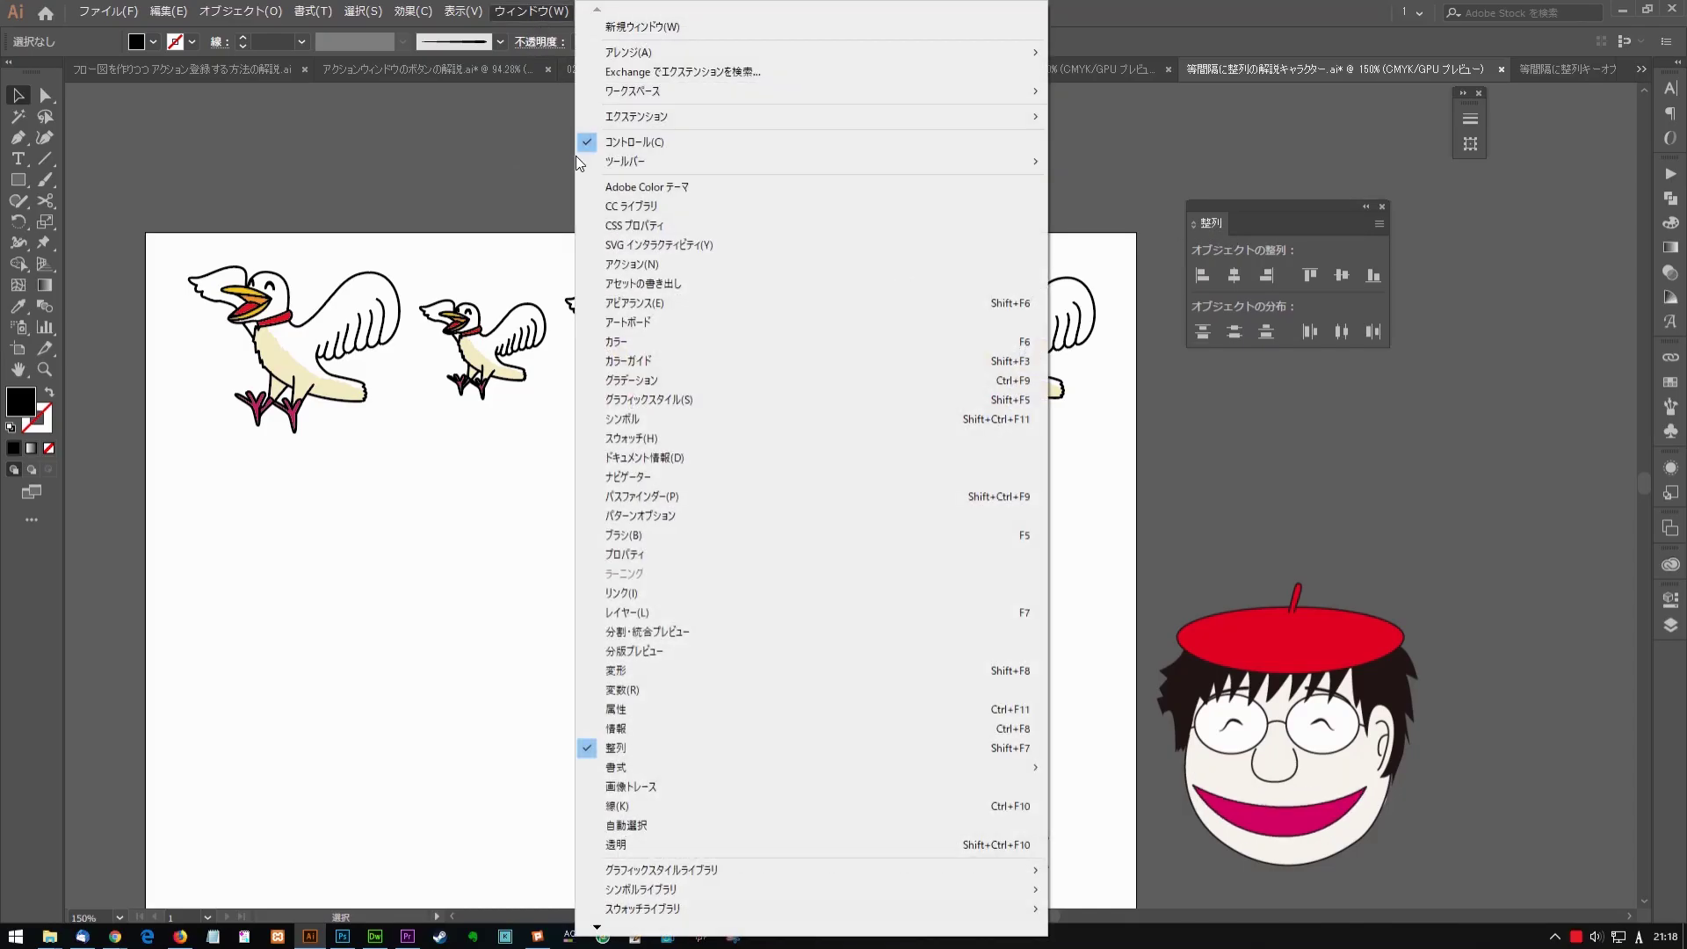
# Use Show Options to expand the Align panel, revealing Distribute Spacing set to 5 mm
pyautogui.click(1265, 219)
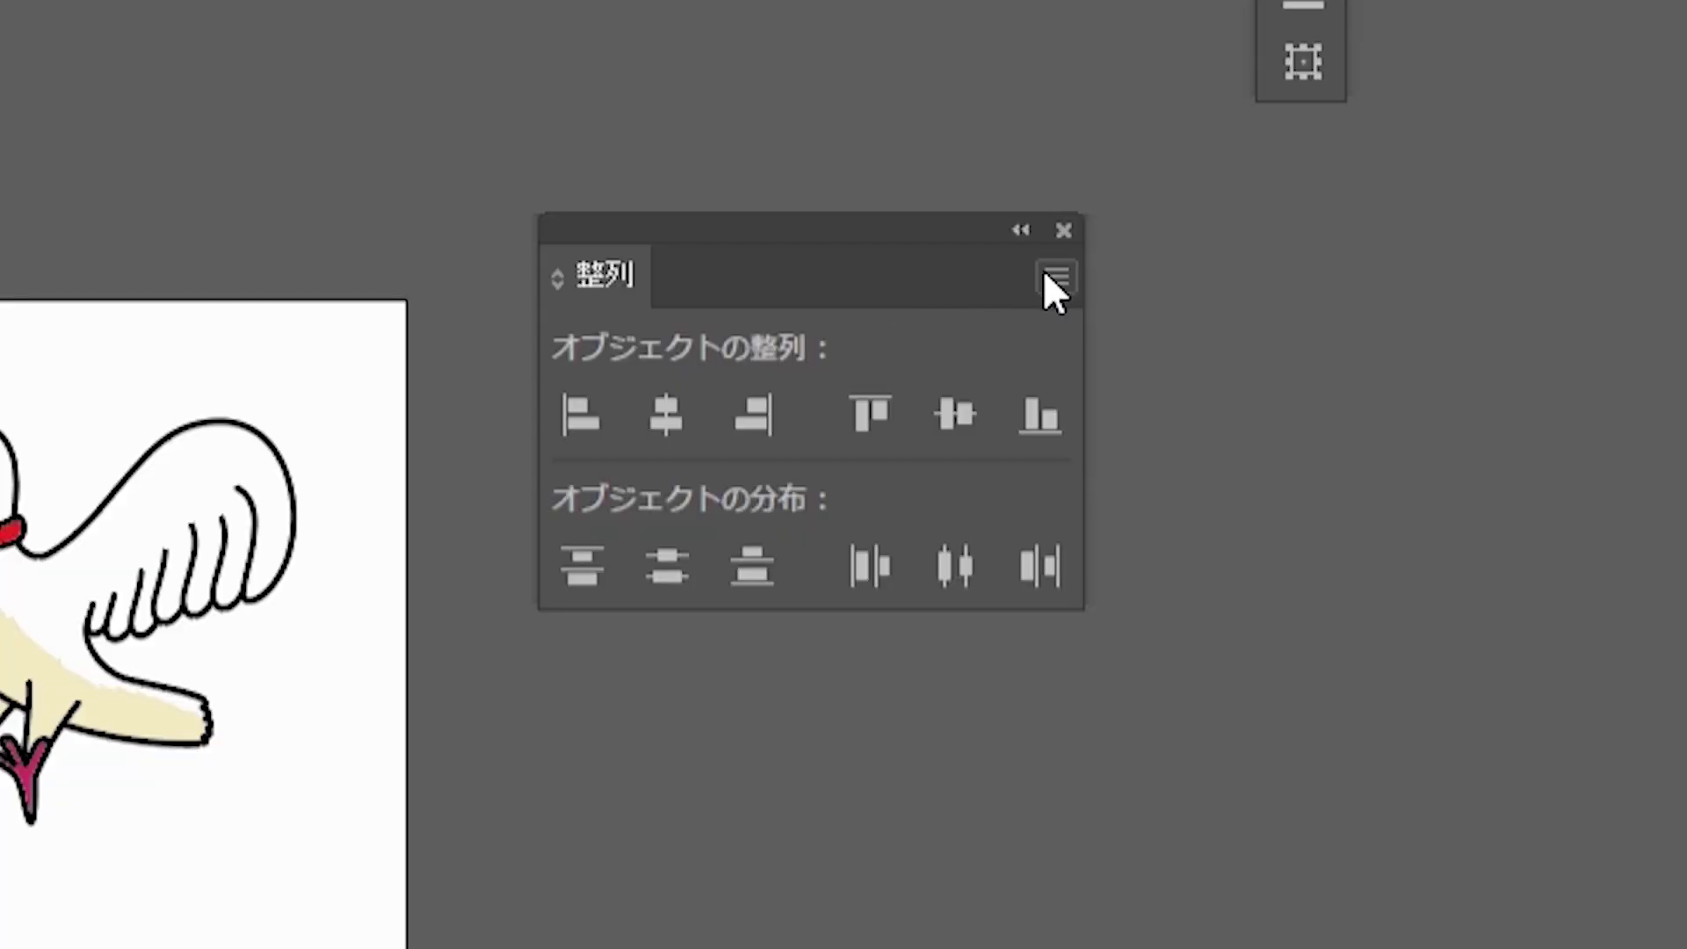
pyautogui.click(1053, 277)
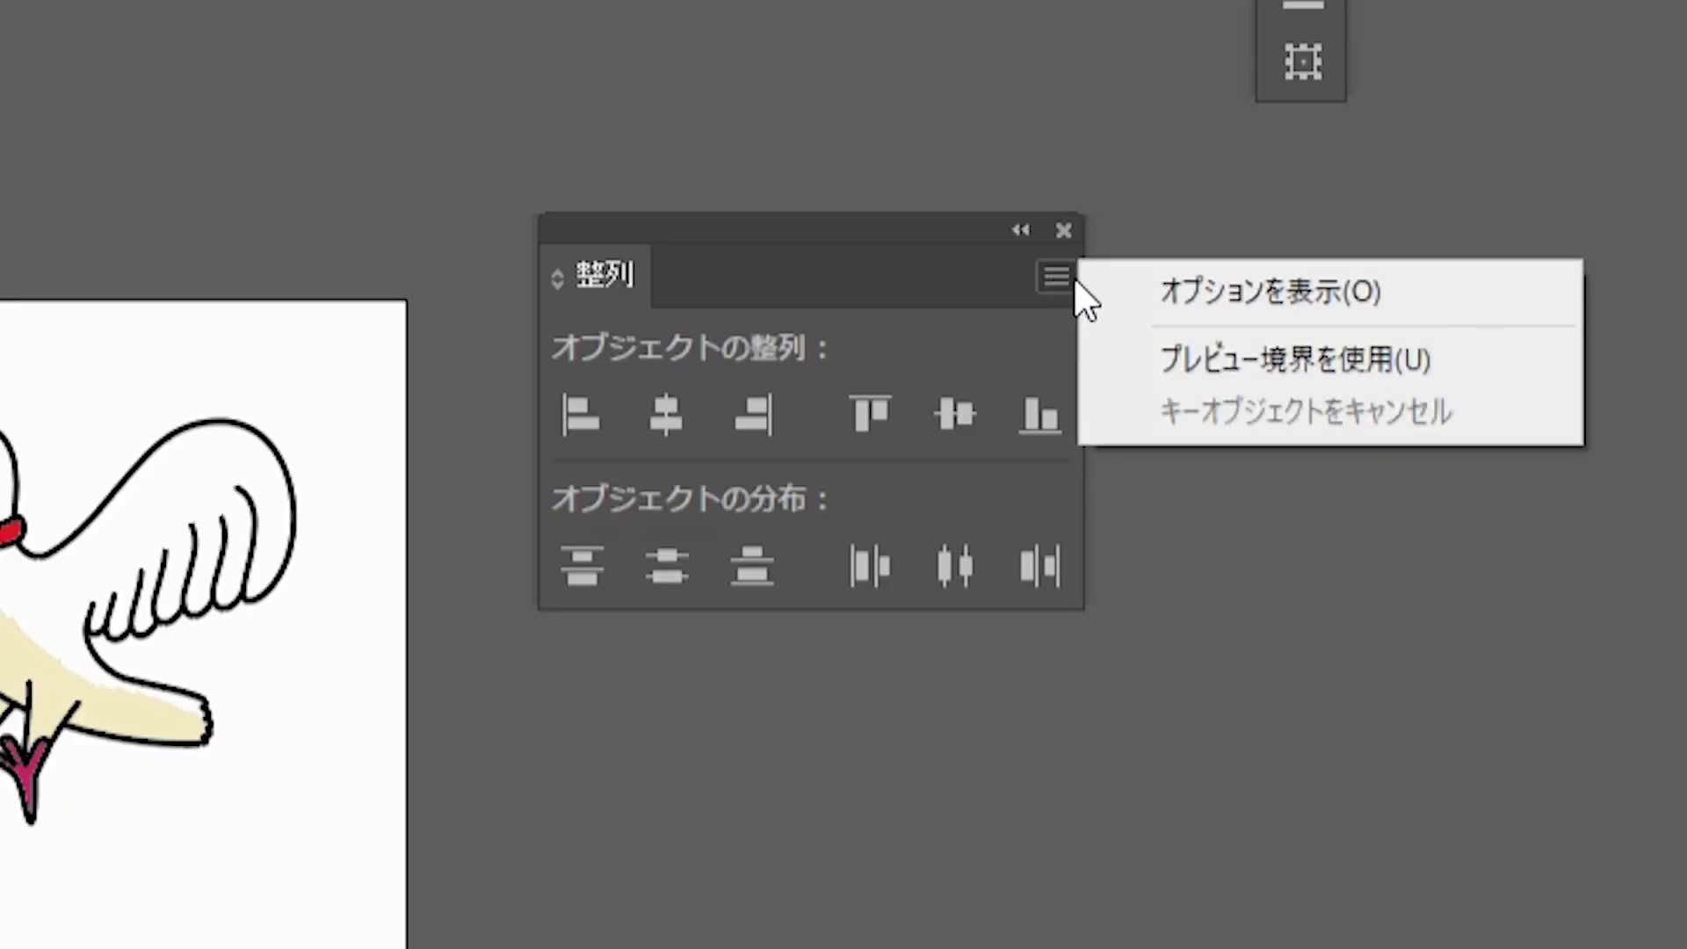
pyautogui.click(1241, 288)
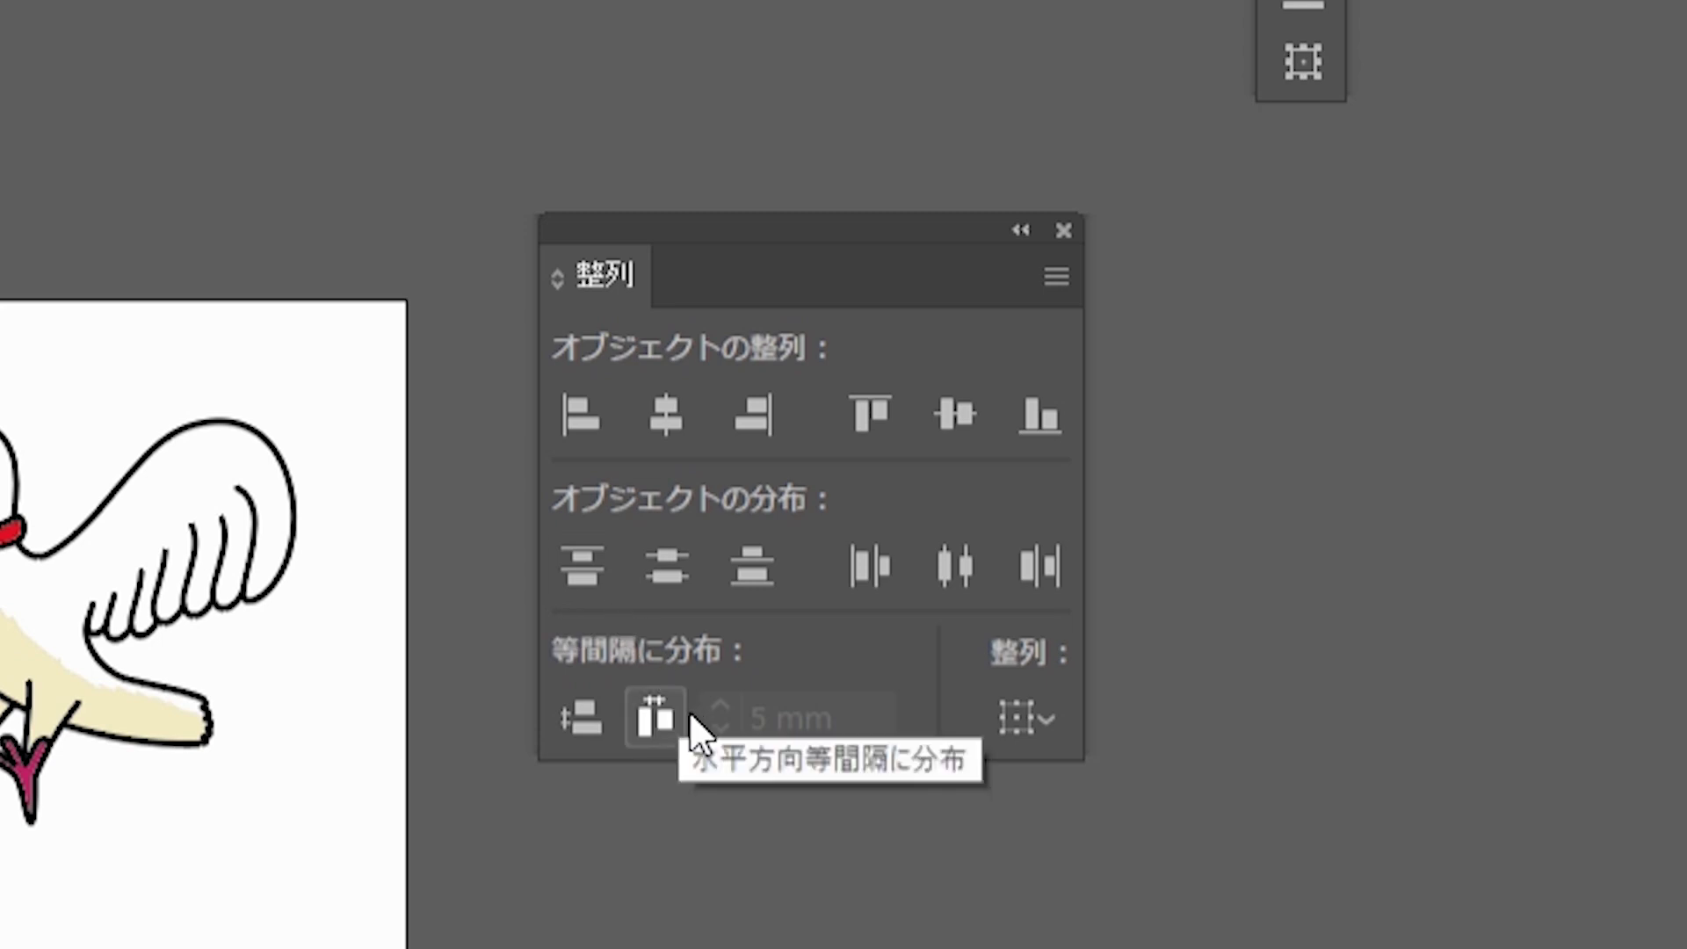
pyautogui.click(1055, 277)
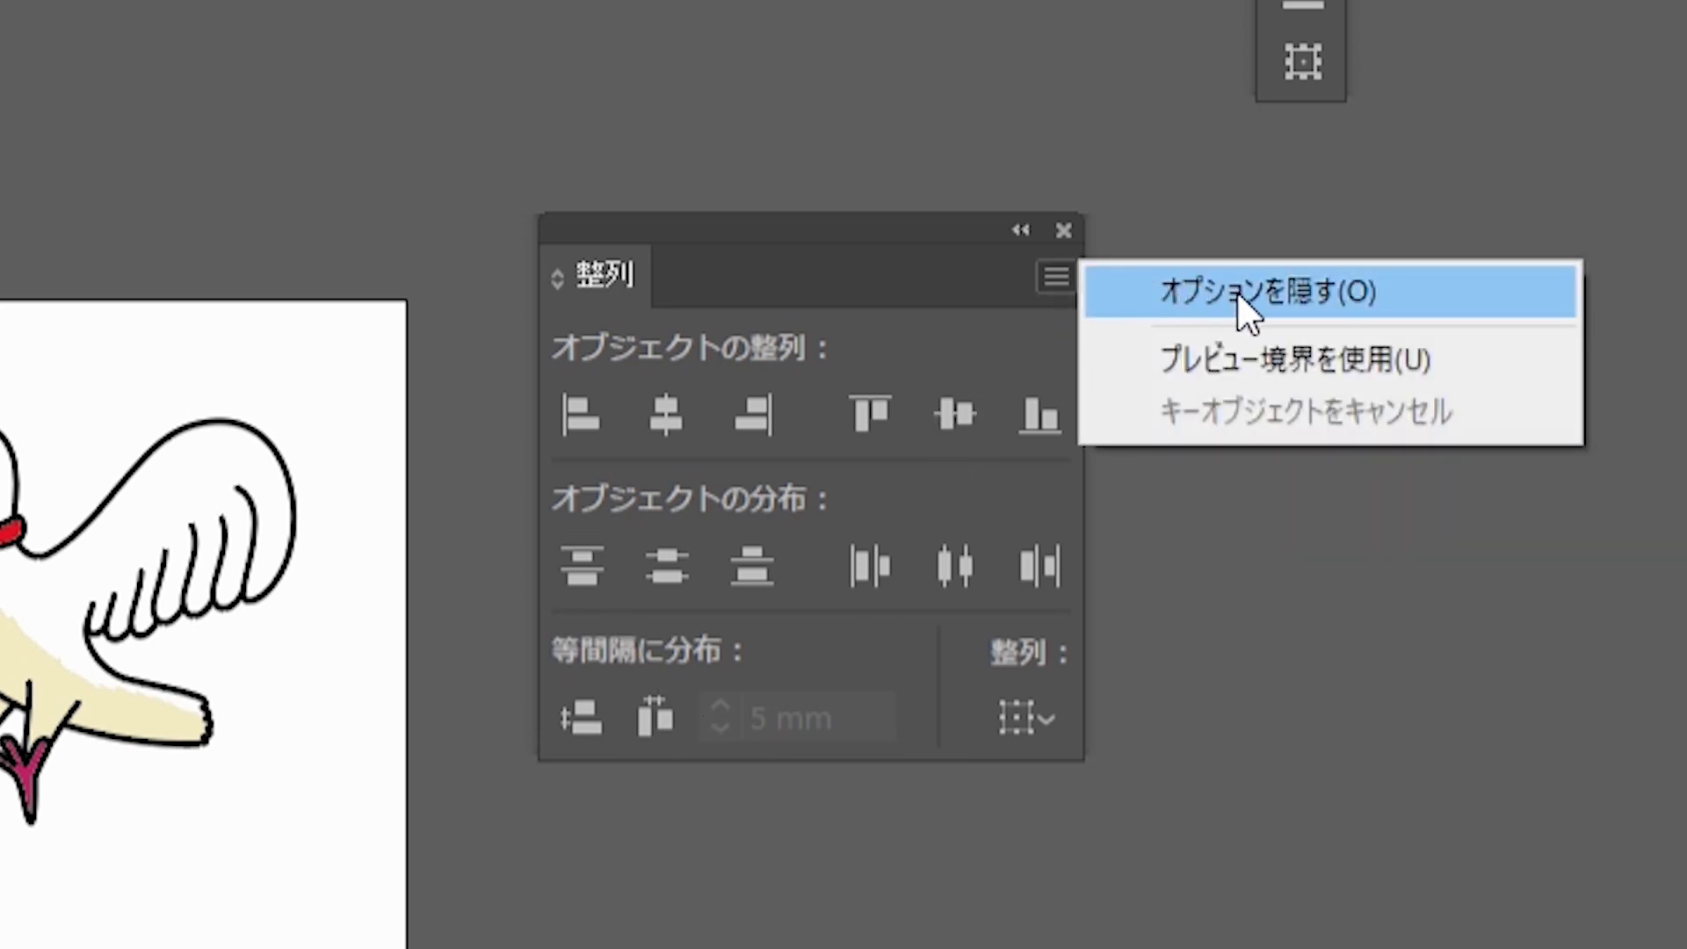
pyautogui.click(868, 276)
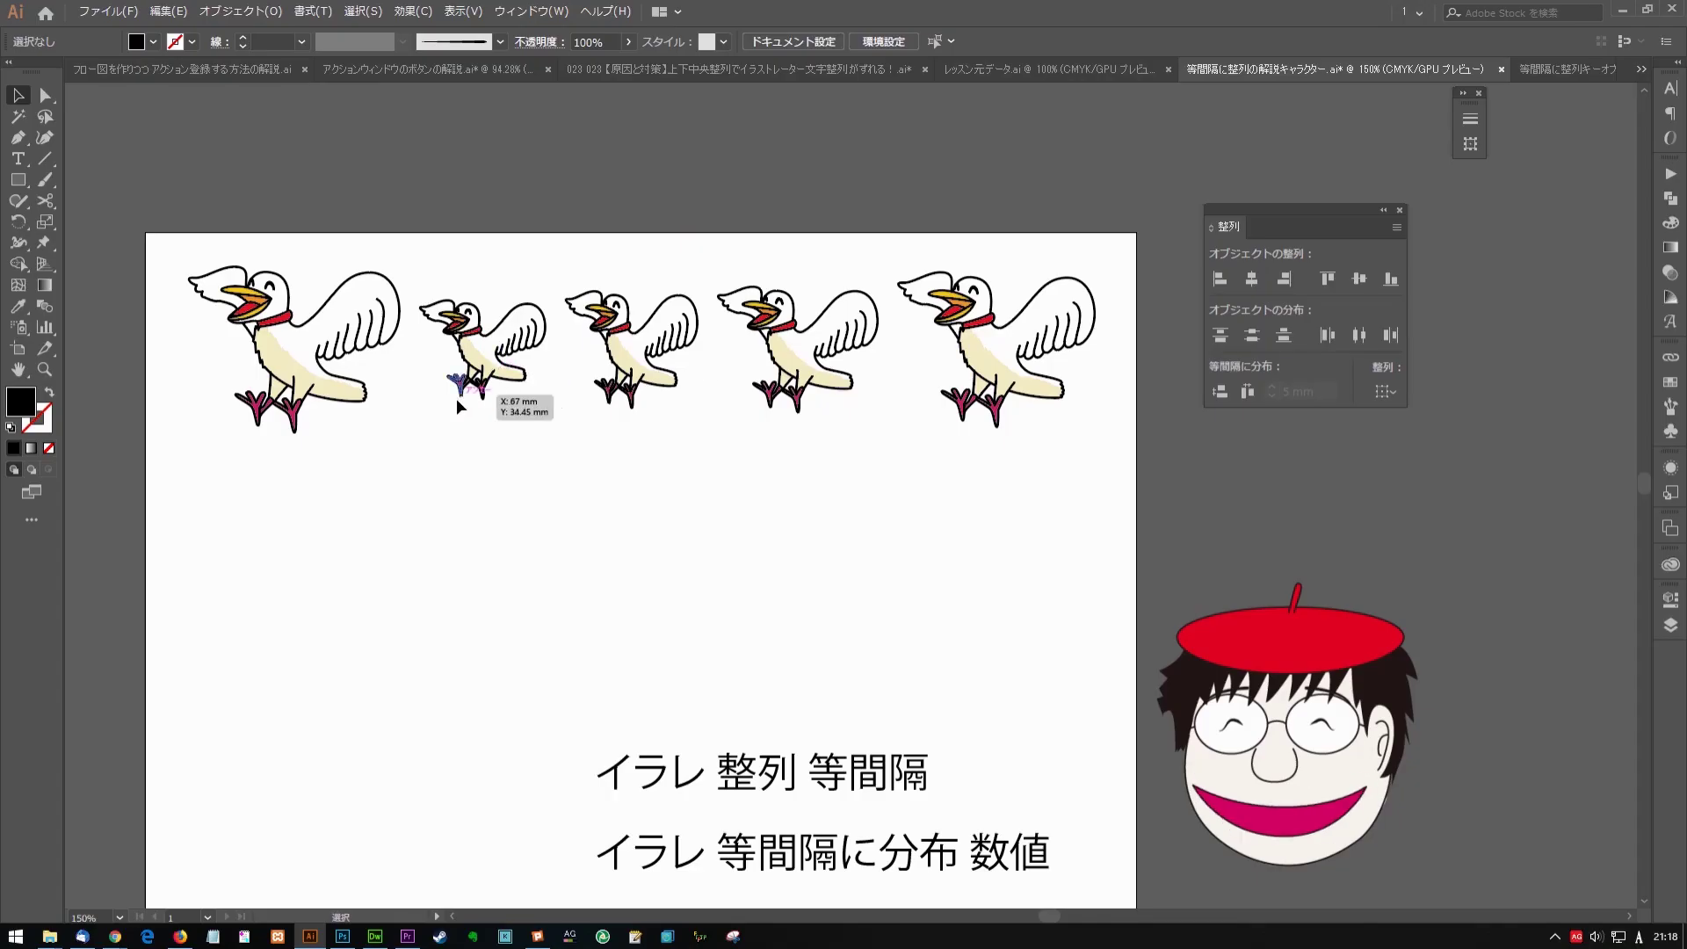
# Alt-drag five copies of the right bird into a lower row and distribute their spacing
pyautogui.press('z')
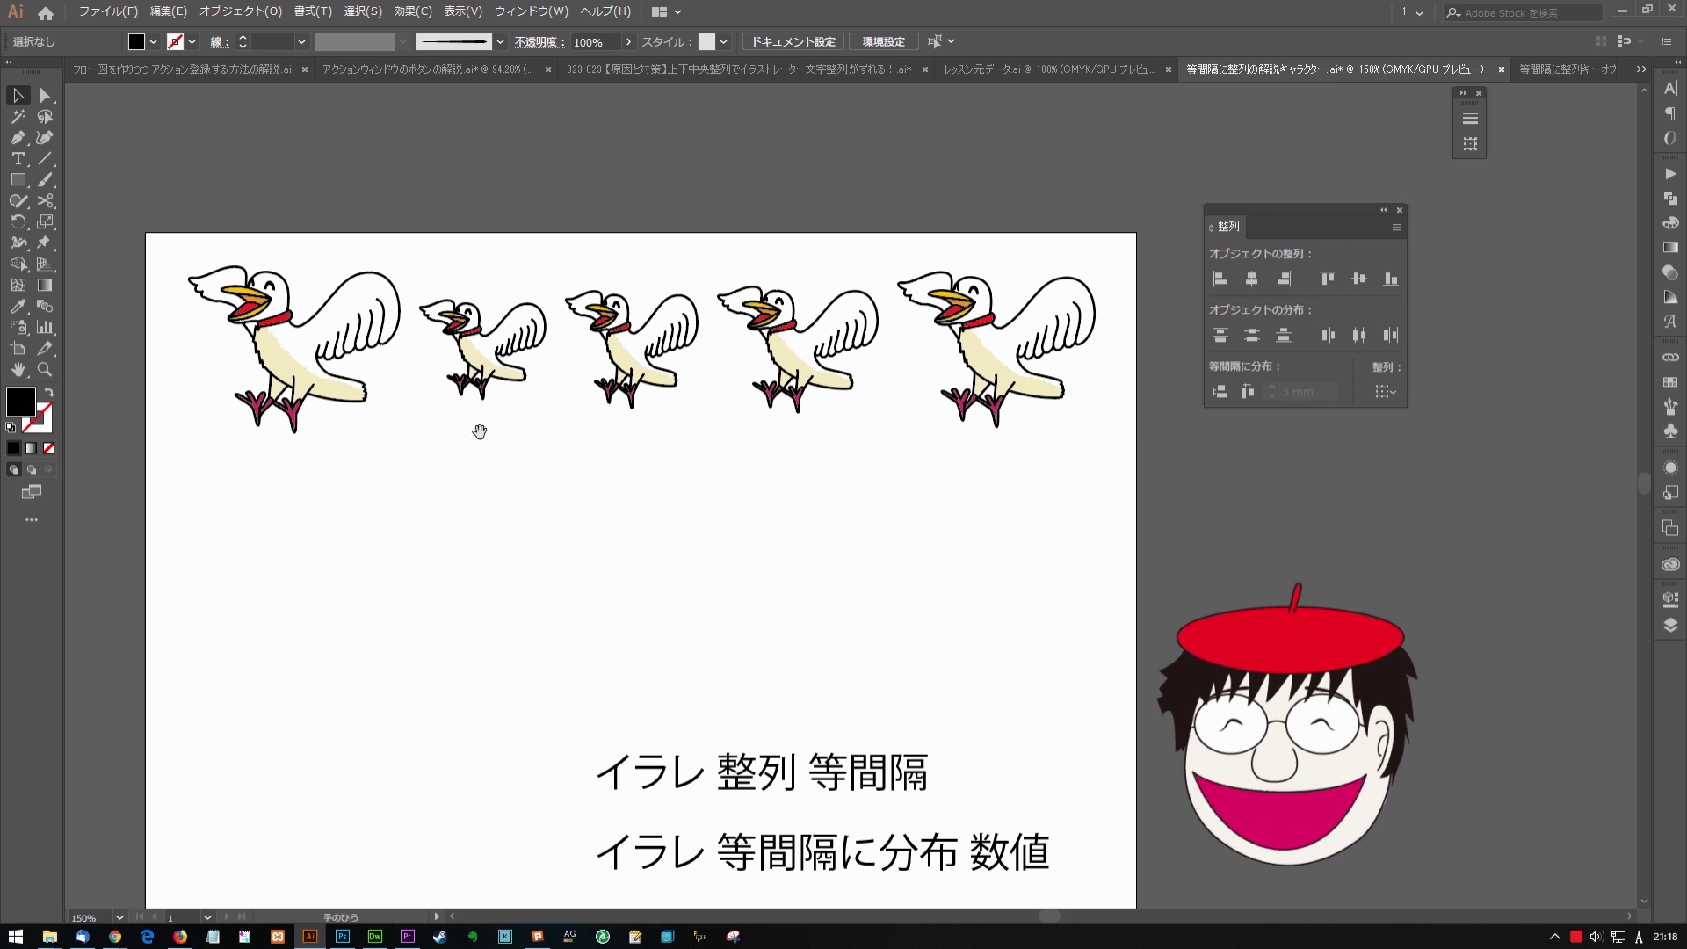
pyautogui.moveTo(732, 490); pyautogui.dragTo(791, 493)
pyautogui.click(1024, 347)
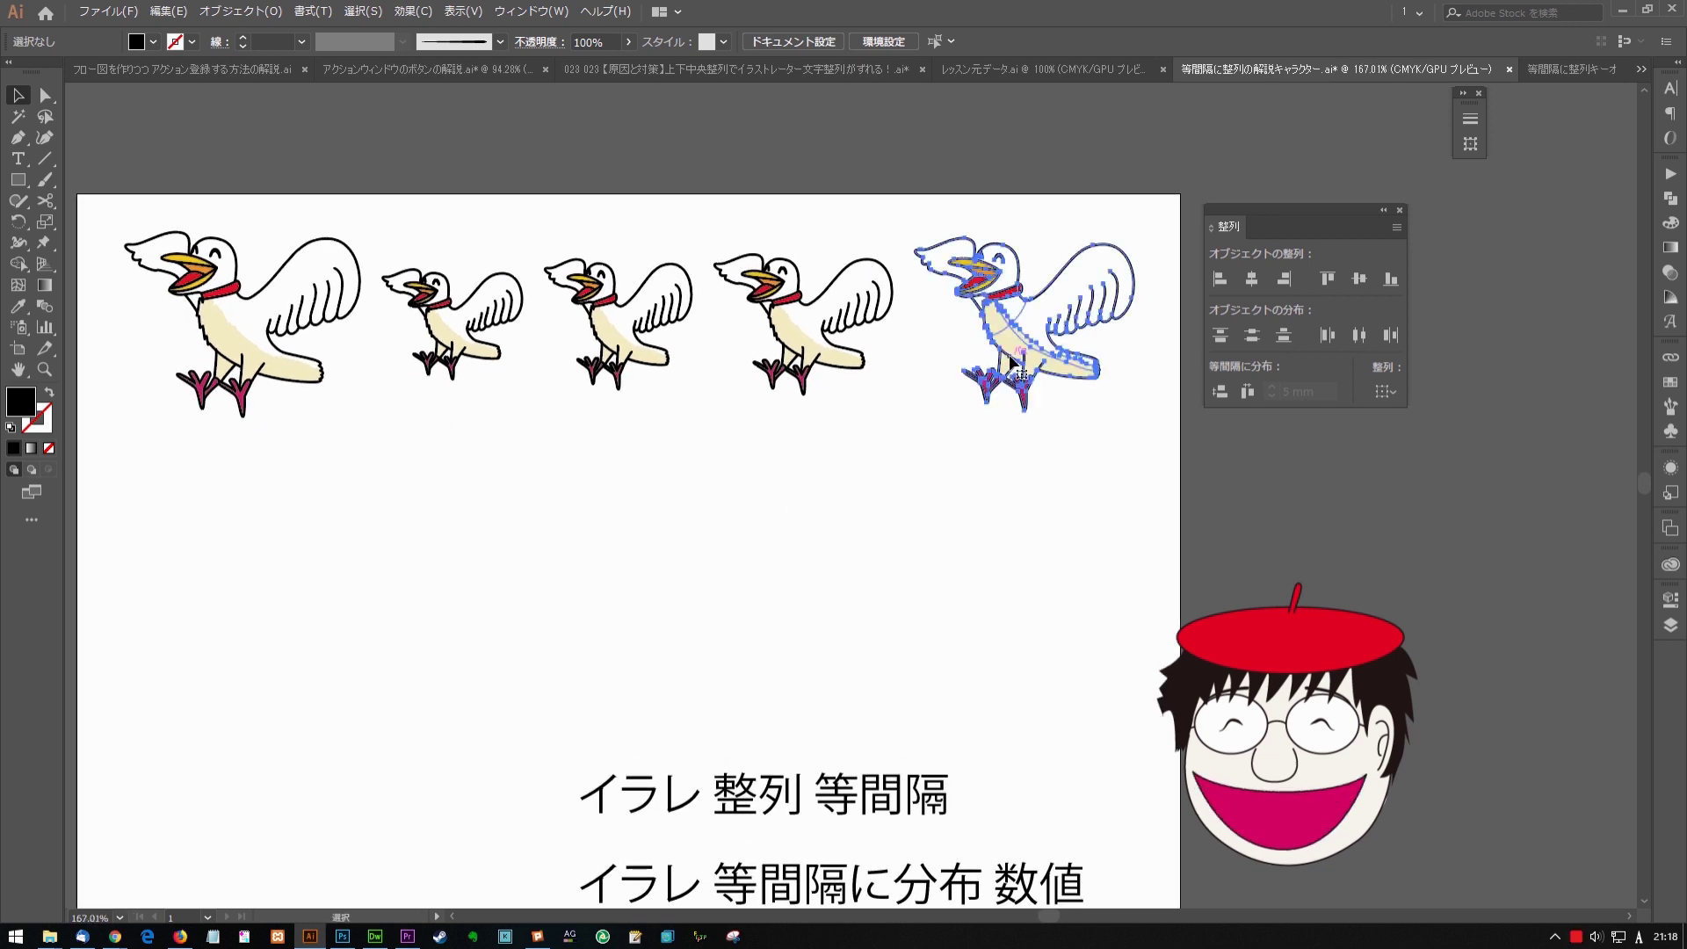
pyautogui.moveTo(1024, 347); pyautogui.dragTo(661, 582)
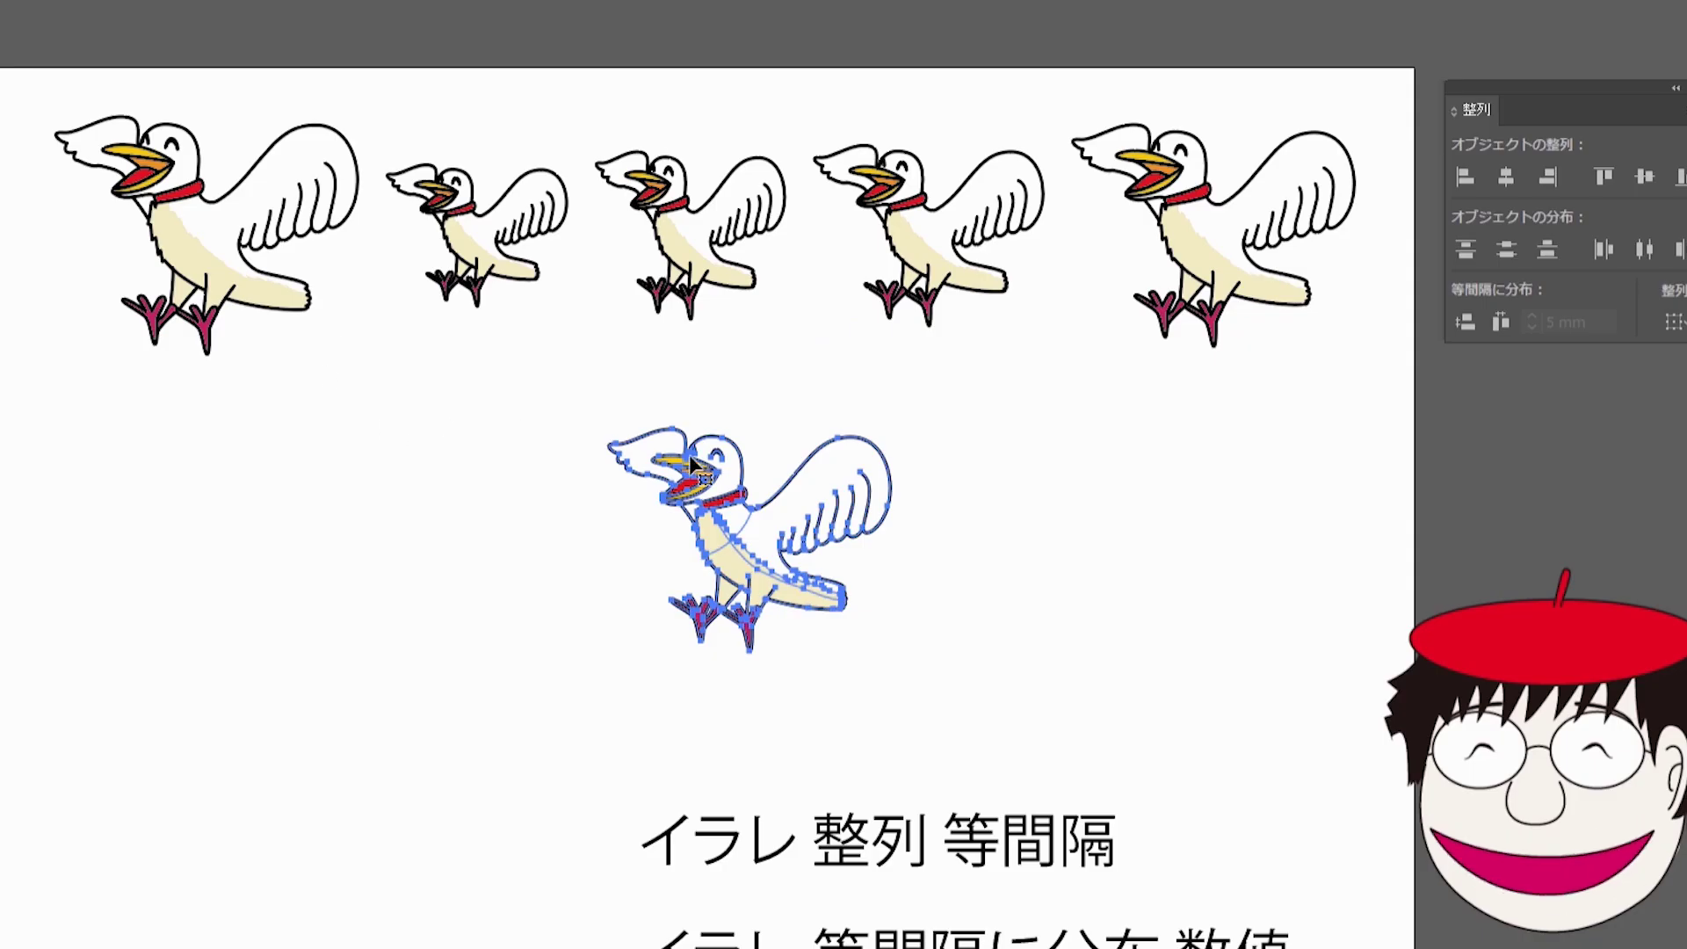
pyautogui.moveTo(644, 525); pyautogui.dragTo(148, 525)
pyautogui.moveTo(284, 542); pyautogui.dragTo(1230, 538)
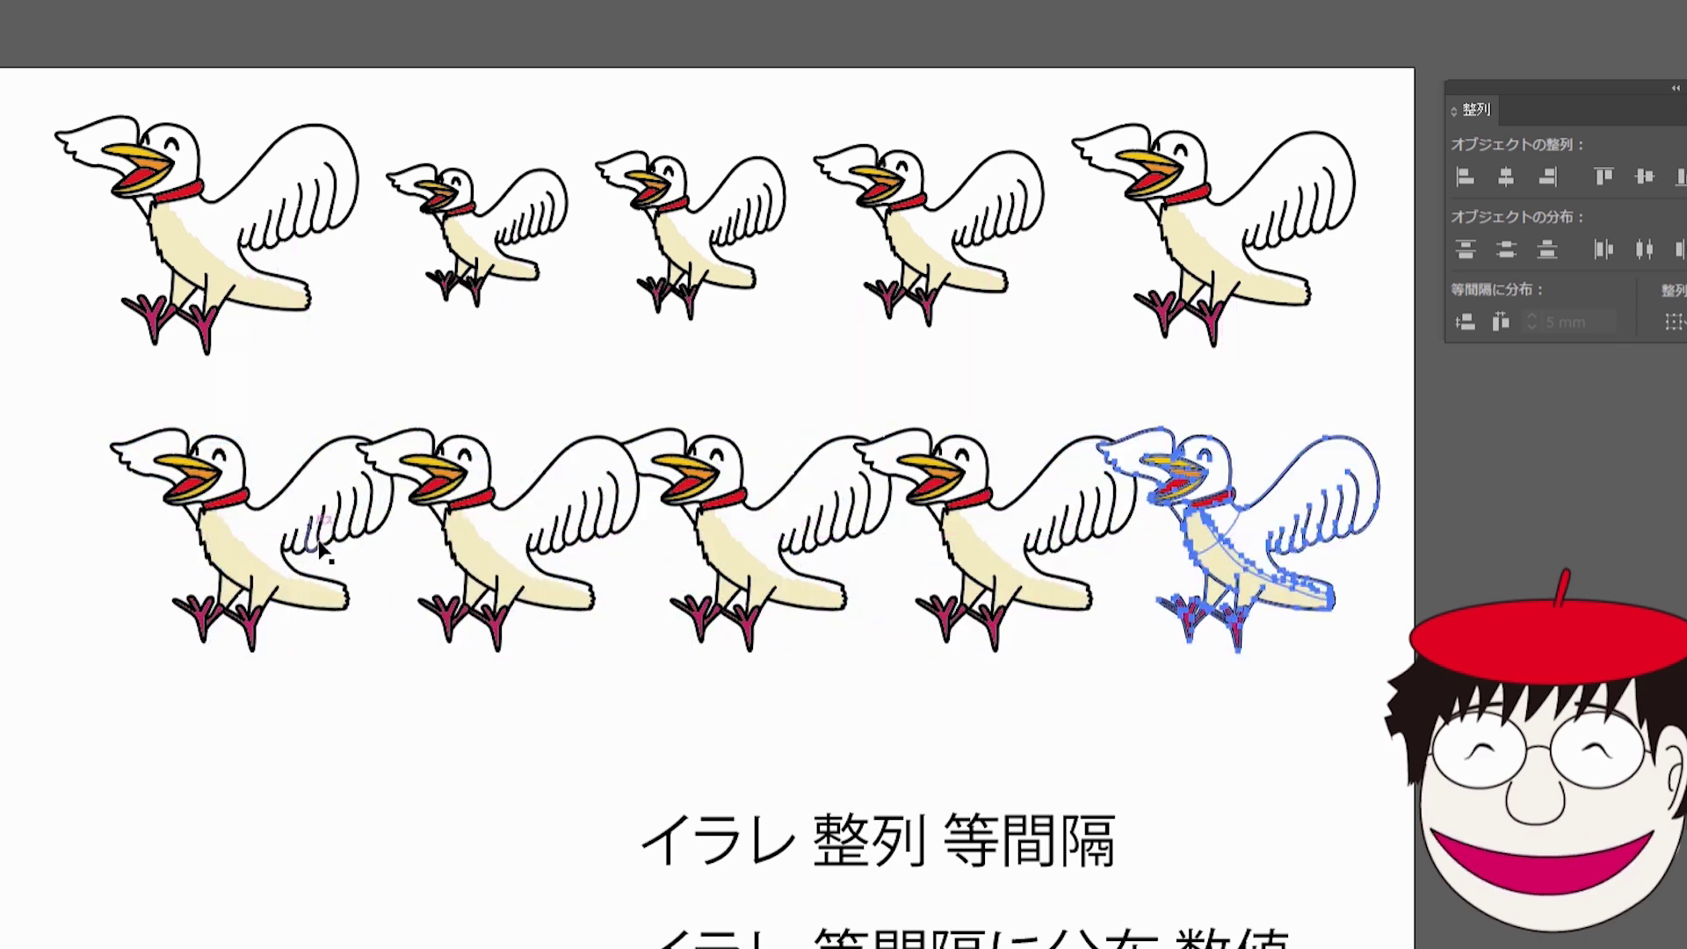
pyautogui.moveTo(351, 607); pyautogui.dragTo(291, 607)
pyautogui.moveTo(137, 687); pyautogui.dragTo(1370, 527)
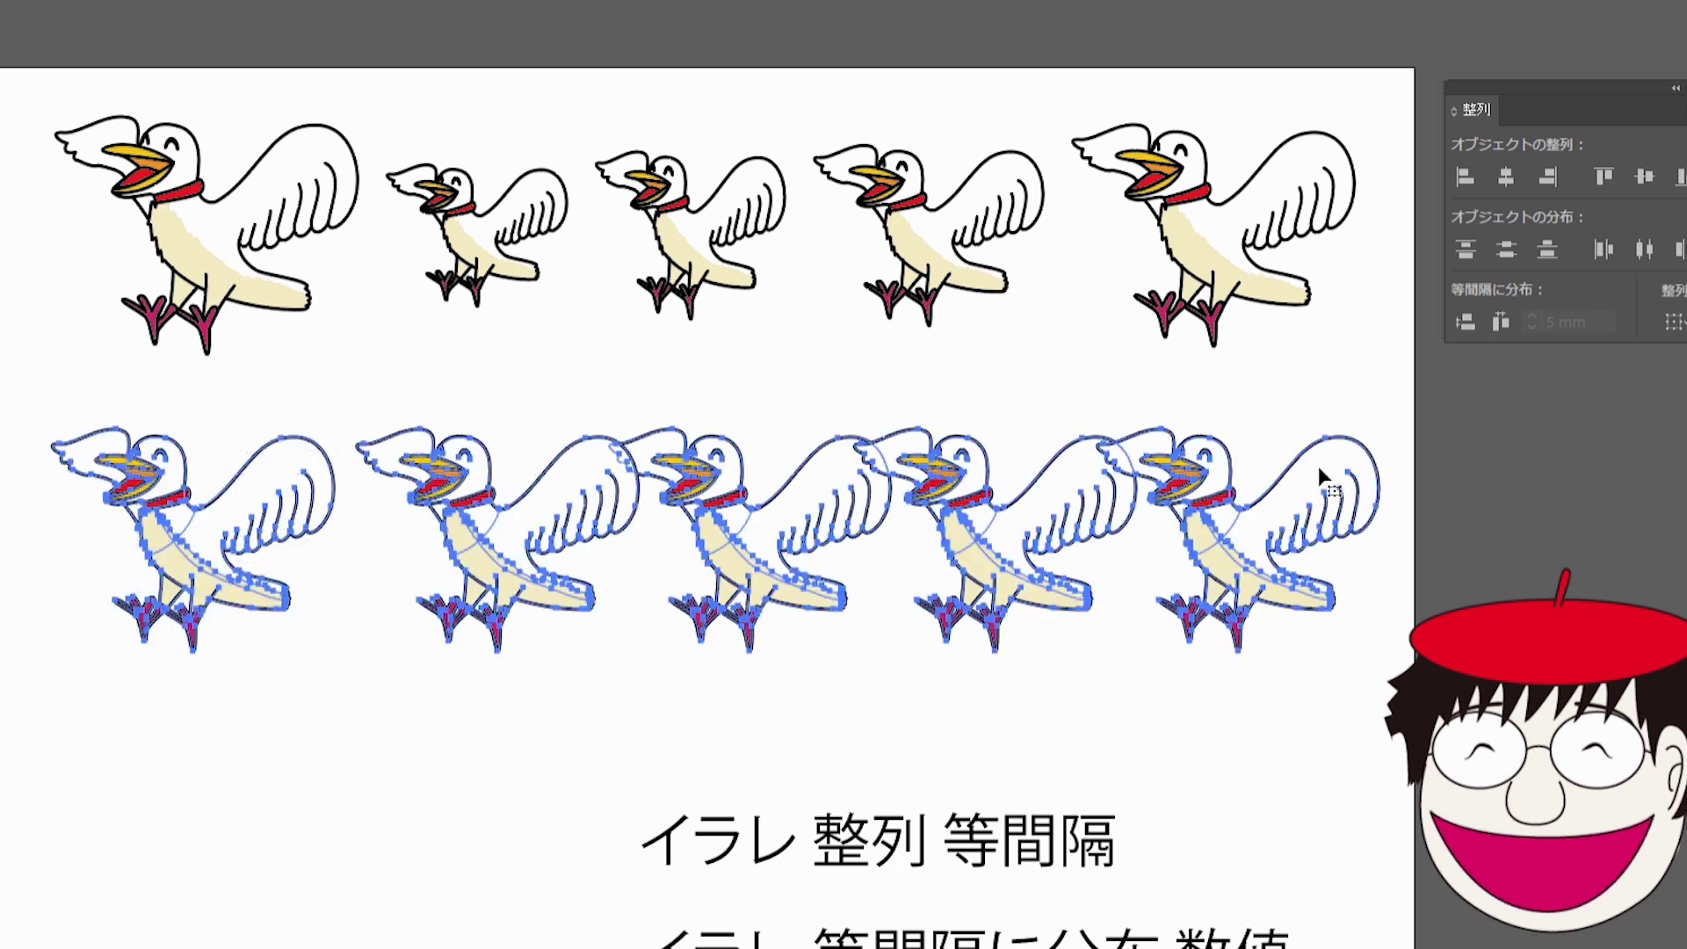
pyautogui.click(1500, 322)
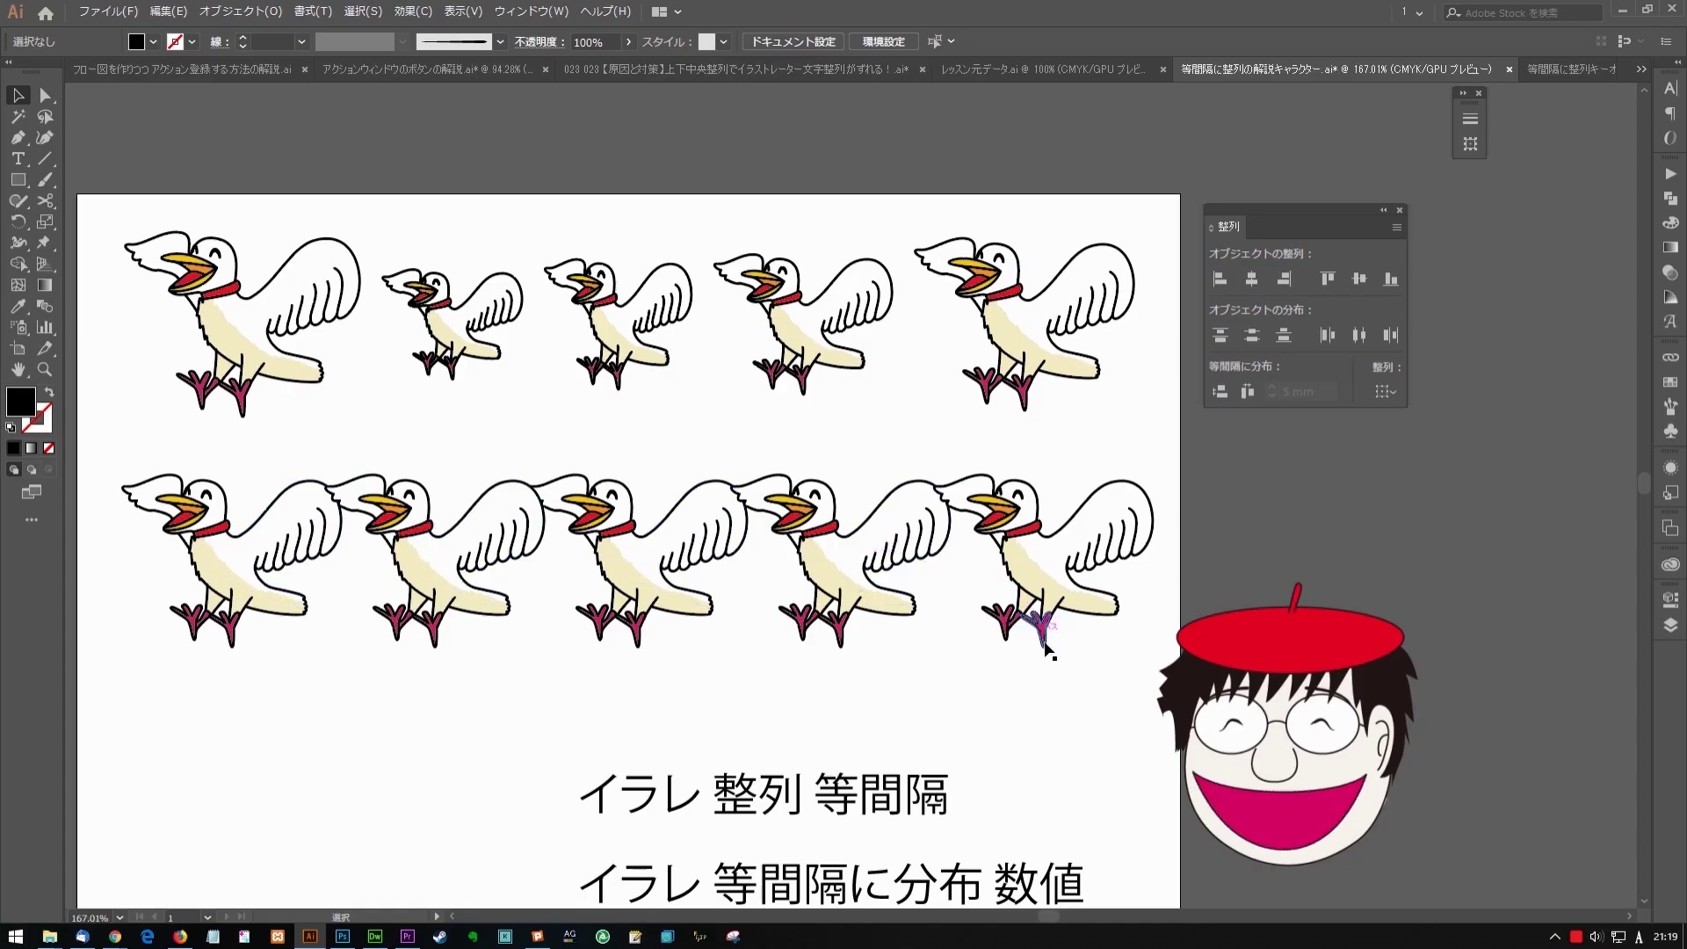
# Delete the fifth copy, evenly space the remaining four birds, and draw a small rectangle
pyautogui.click(1066, 583)
pyautogui.press('Delete')
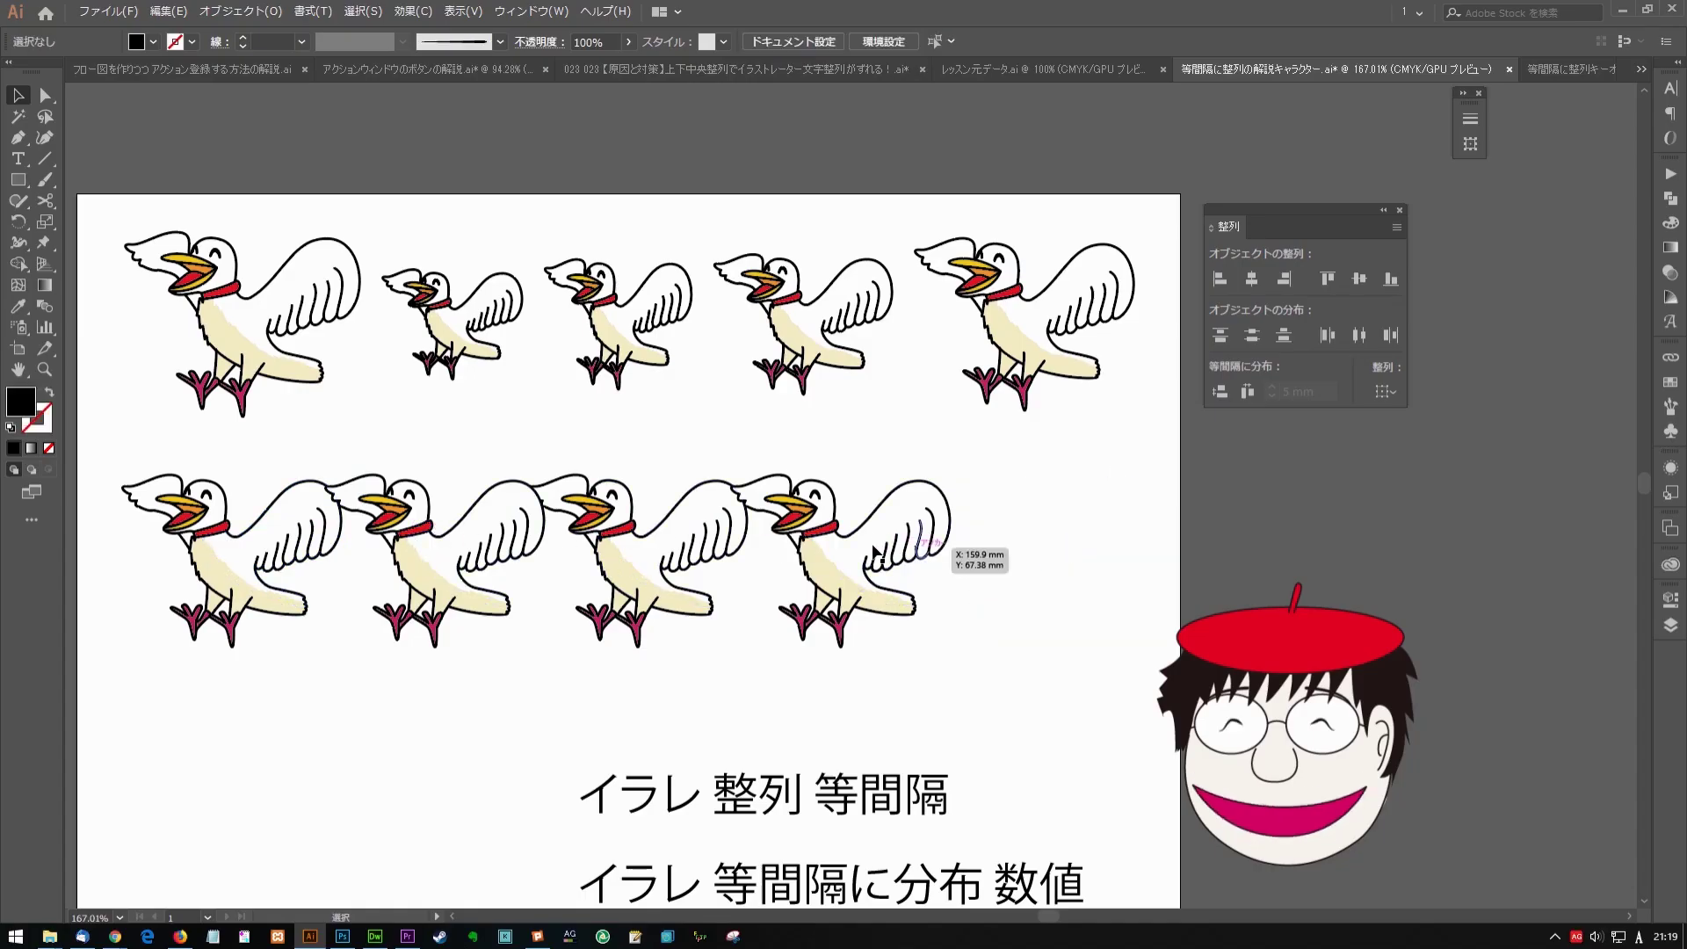
pyautogui.moveTo(817, 541); pyautogui.dragTo(1019, 540)
pyautogui.moveTo(1019, 676); pyautogui.dragTo(255, 510)
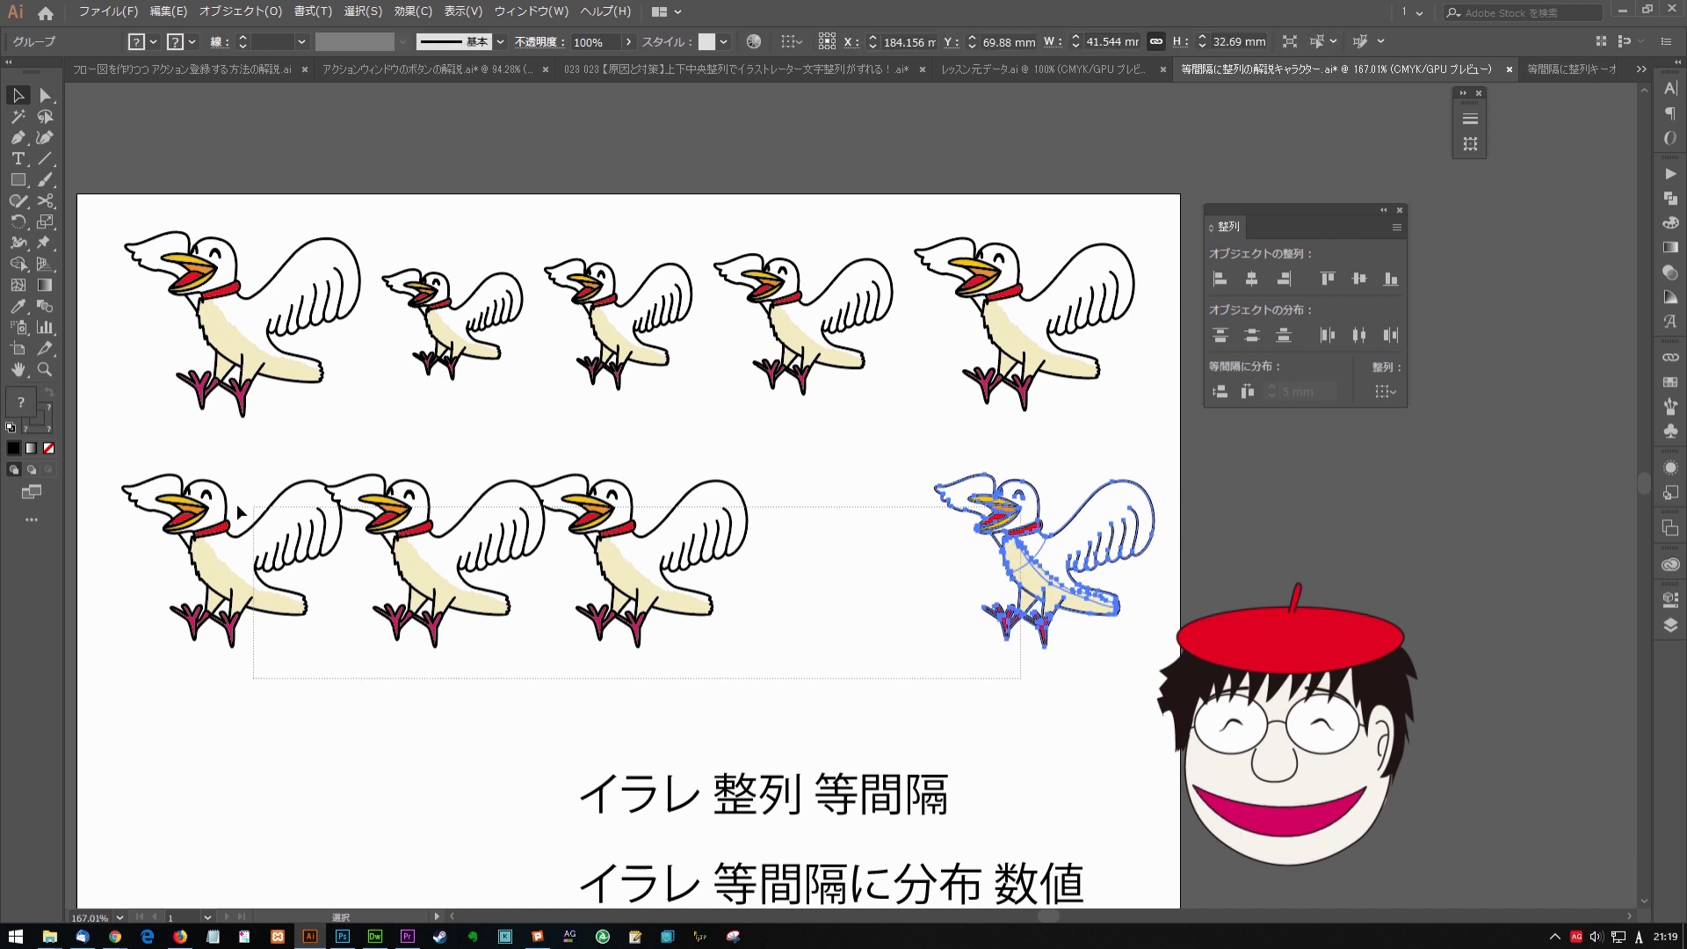
pyautogui.click(1358, 428)
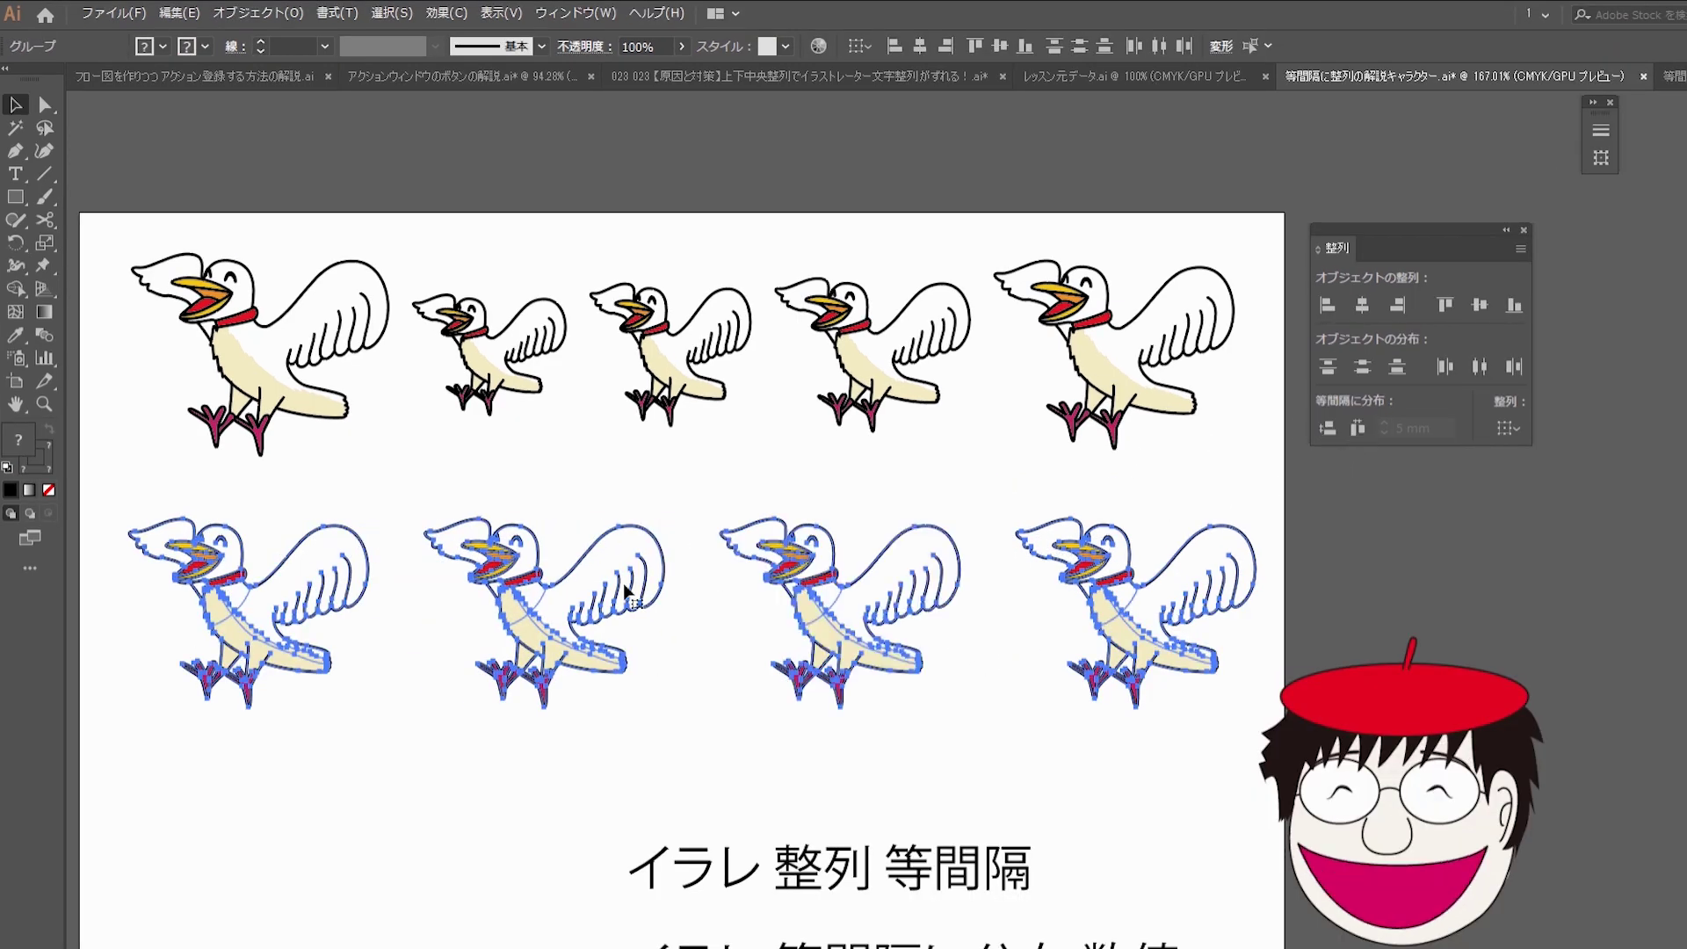
pyautogui.click(434, 711)
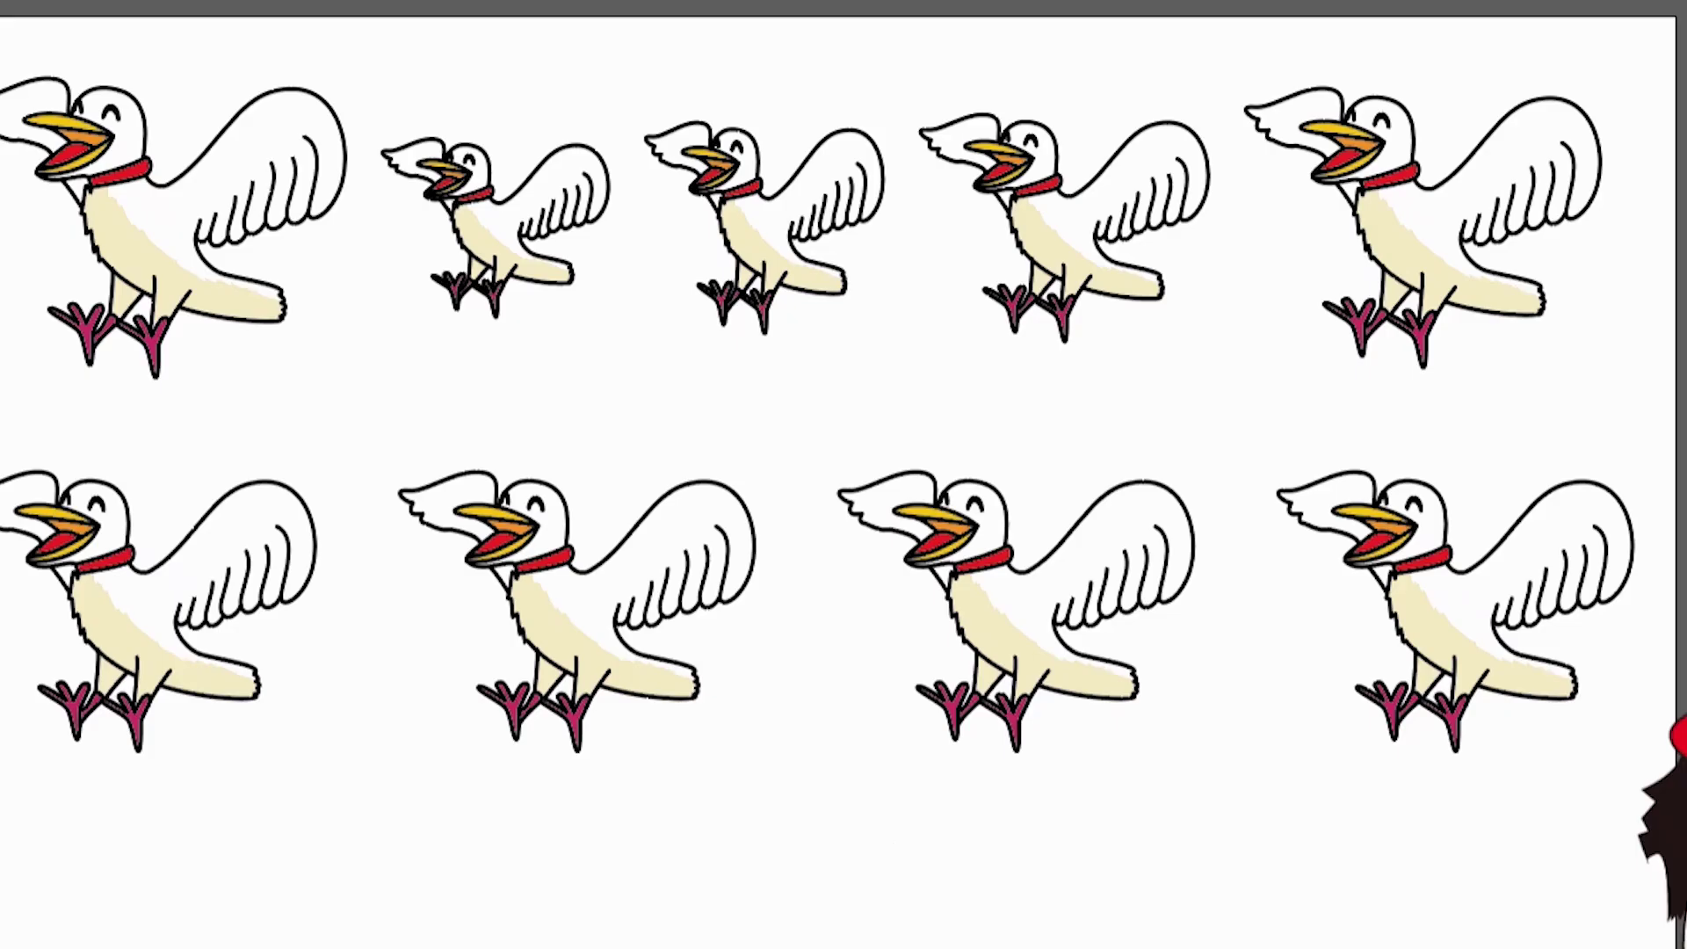
pyautogui.moveTo(314, 554); pyautogui.dragTo(401, 490)
# Stretch the rectangle into a tall bar and duplicate it into three spacer bars
pyautogui.moveTo(413, 404); pyautogui.dragTo(470, 158)
pyautogui.moveTo(313, 479); pyautogui.dragTo(757, 483)
pyautogui.hotkey('ctrl', 'd')
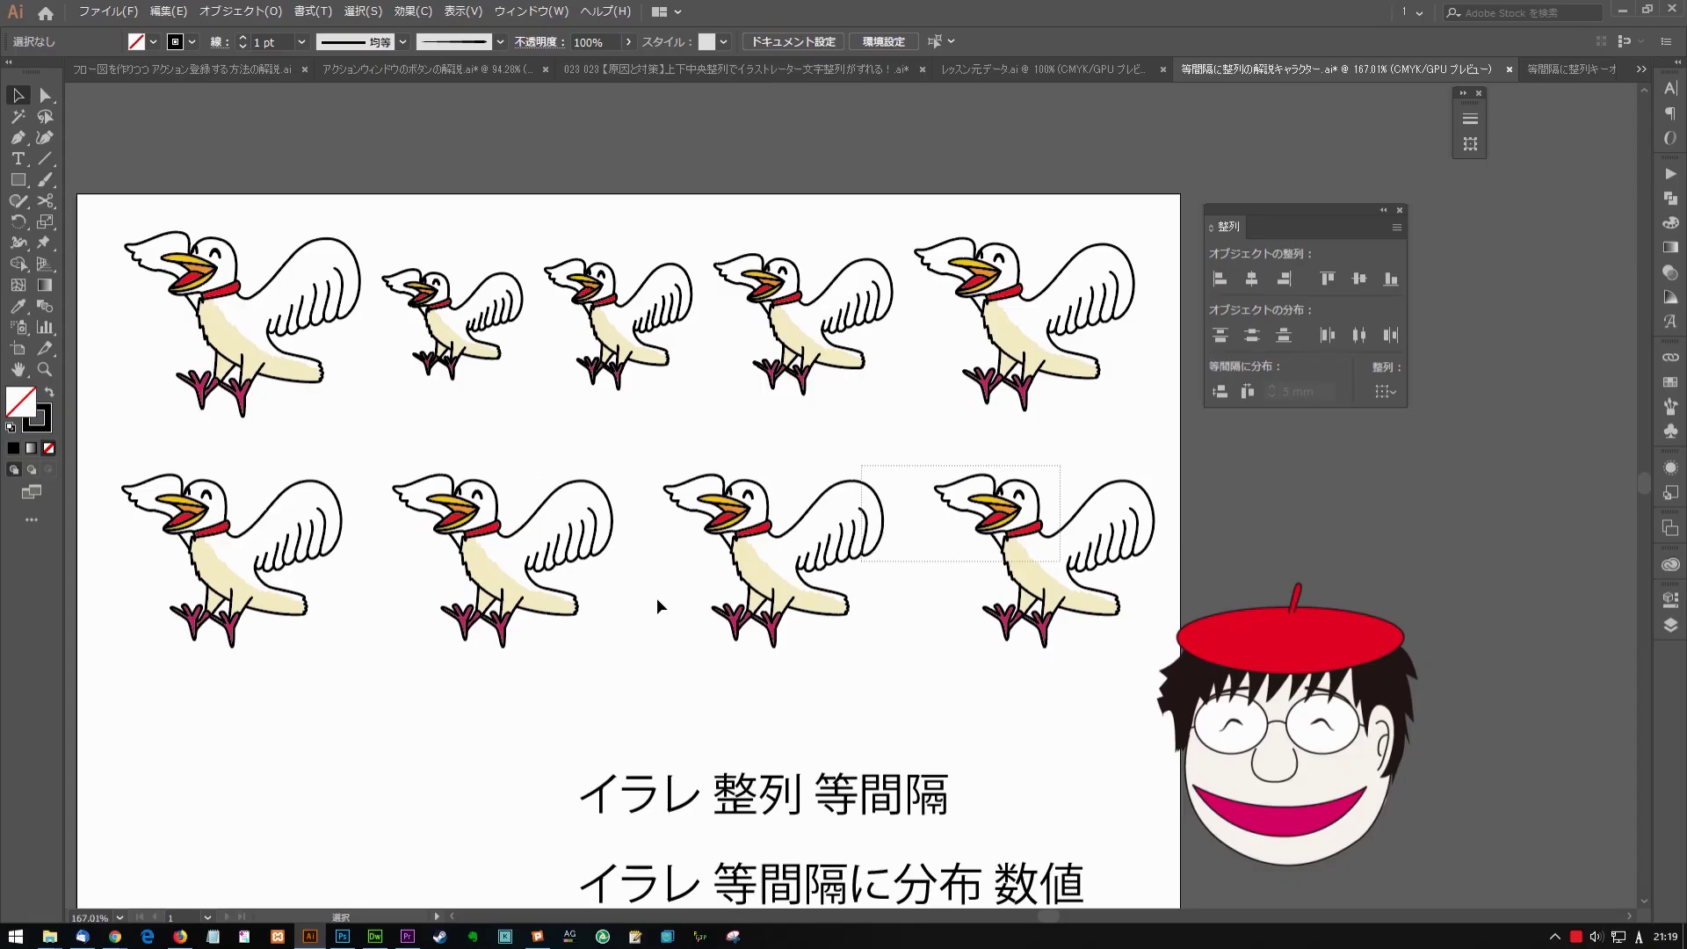
# Apply Horizontal Distribute Center to the lower birds, then delete that row
pyautogui.click(411, 619)
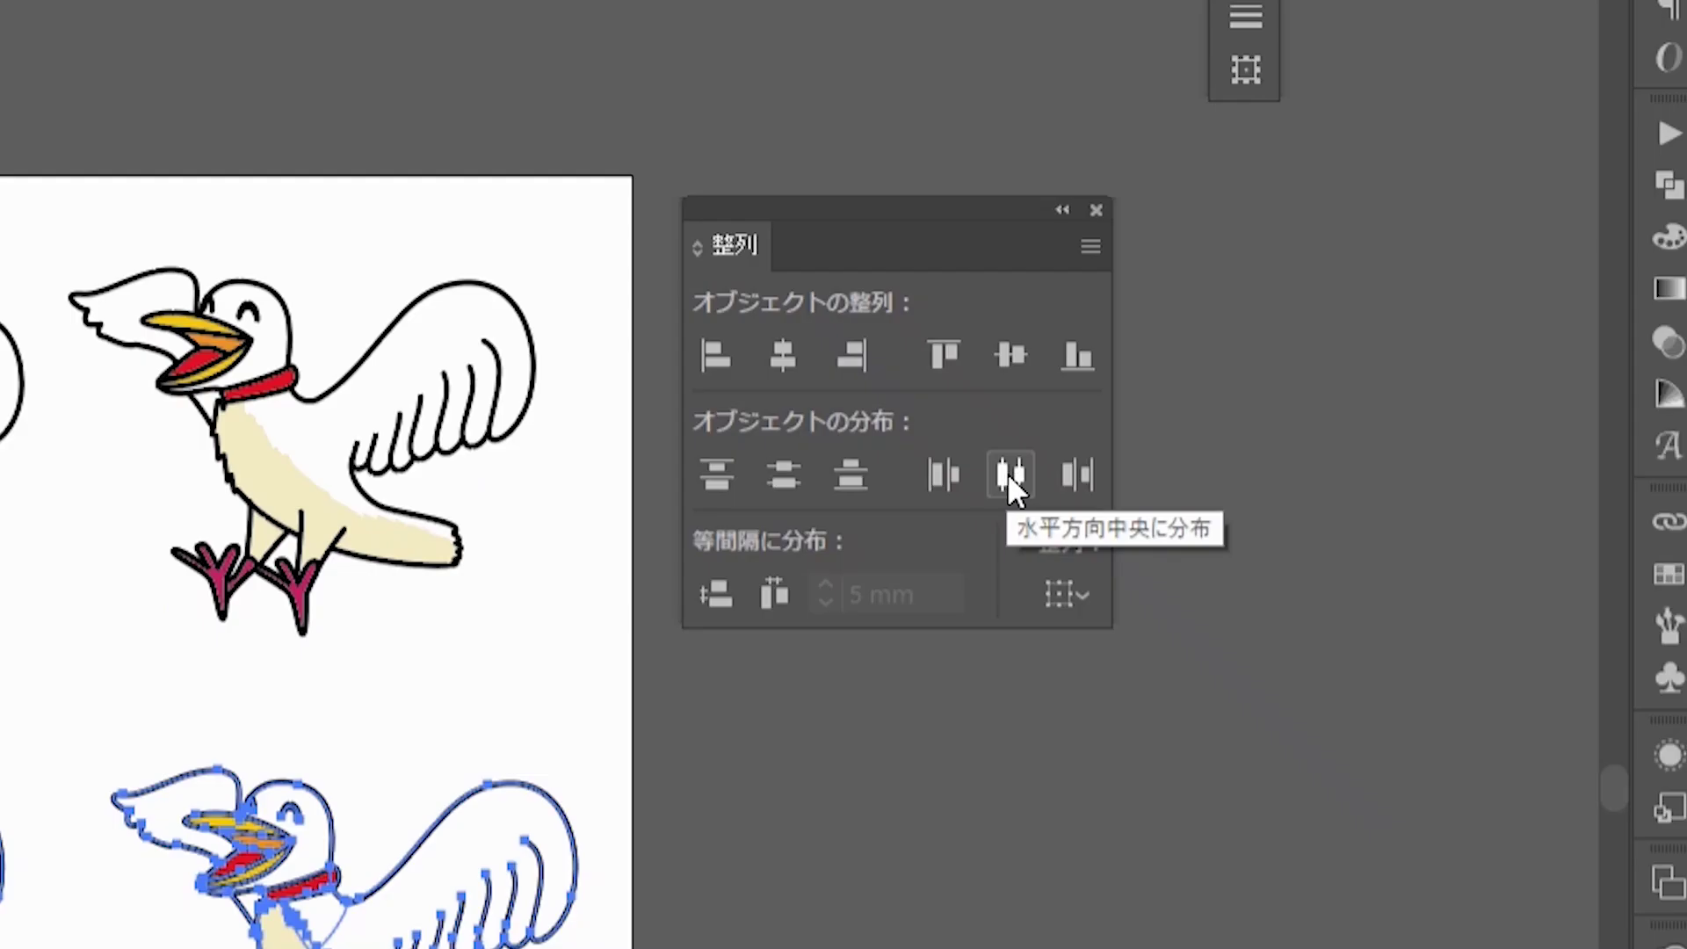
pyautogui.click(1008, 472)
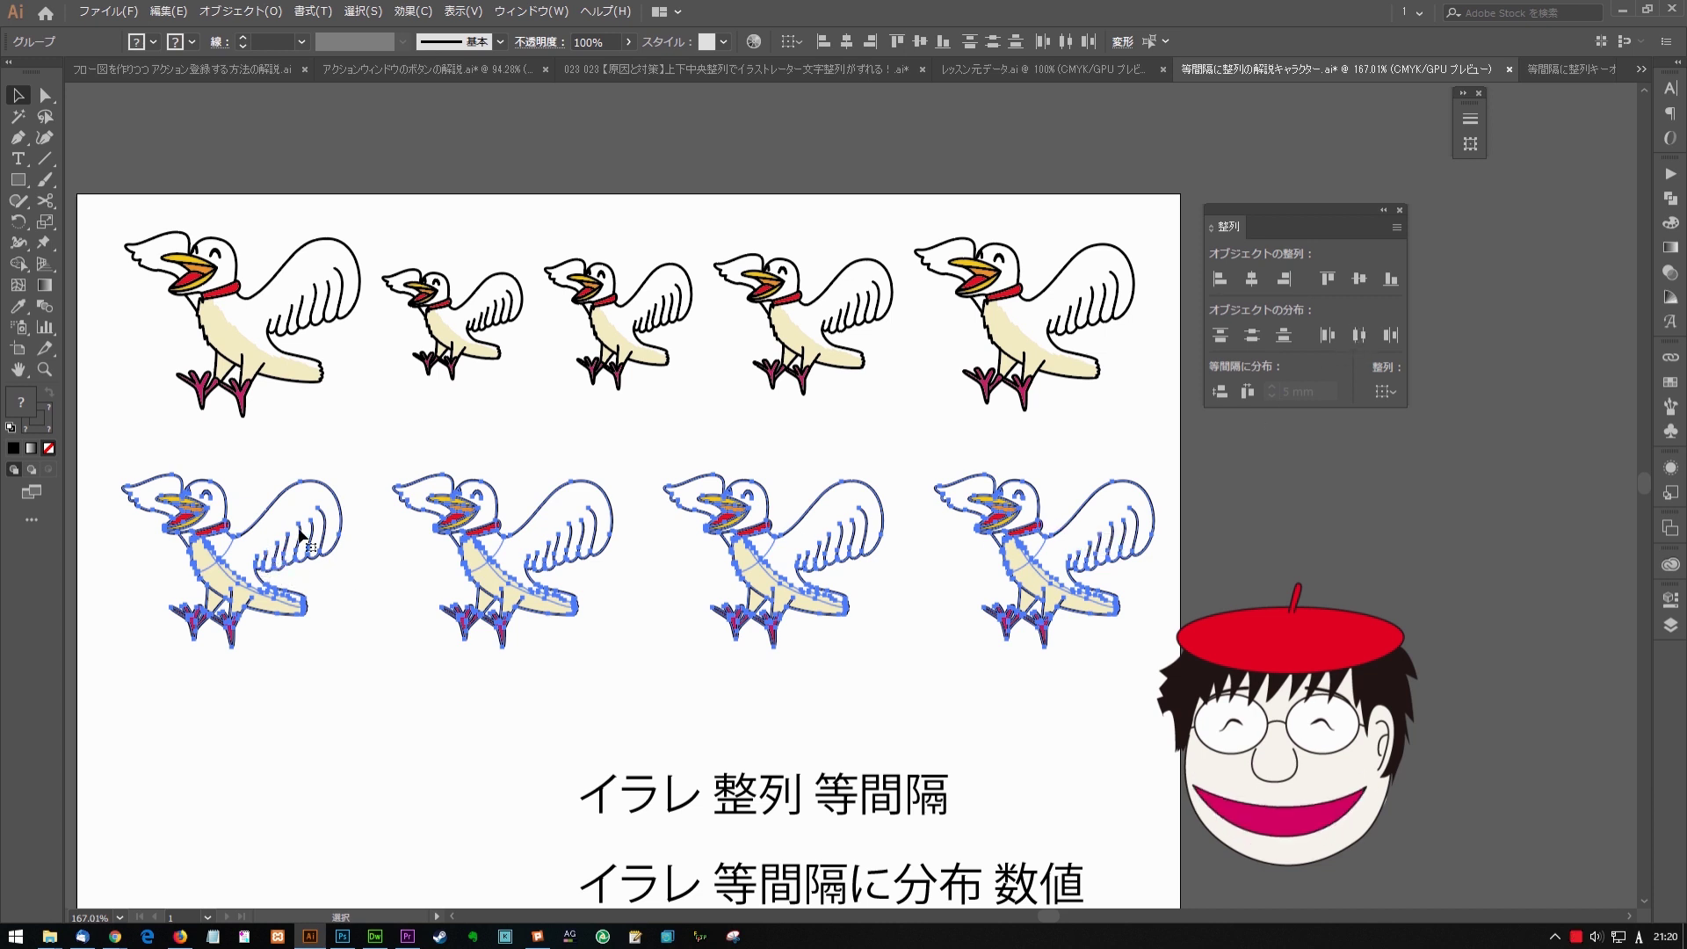
pyautogui.press('Delete')
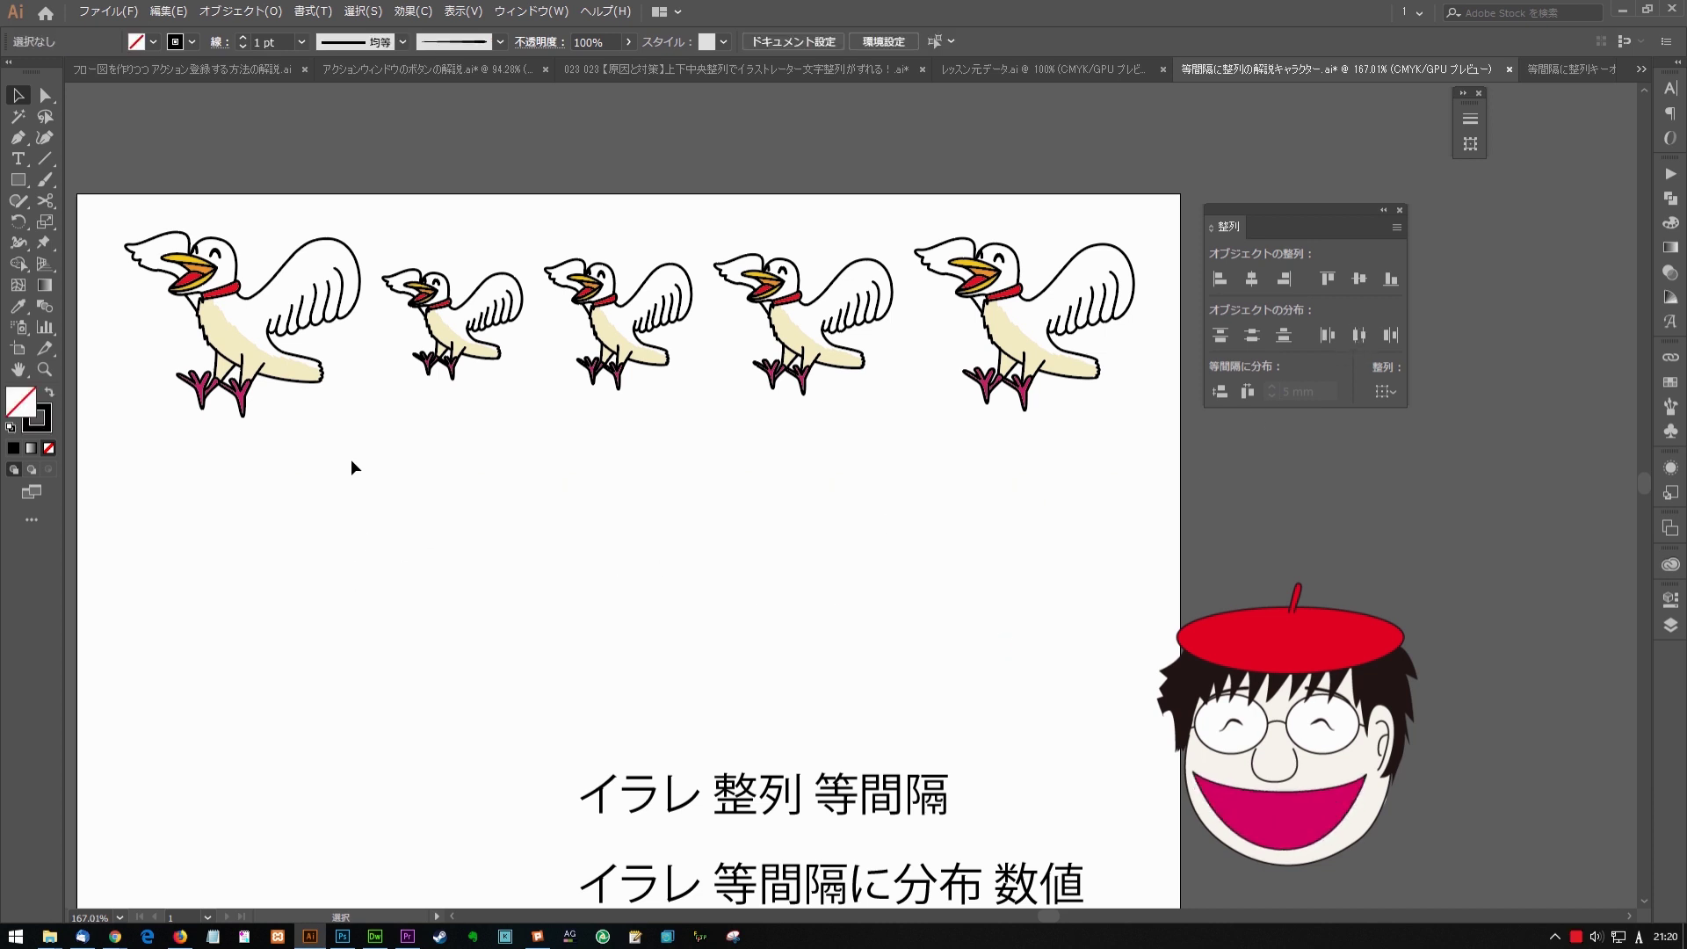
# Move the five-character row lower and nudge the third and fifth characters
pyautogui.moveTo(261, 436)
pyautogui.mouseDown()
pyautogui.moveTo(1074, 299)
pyautogui.moveTo(1017, 513)
pyautogui.mouseUp()
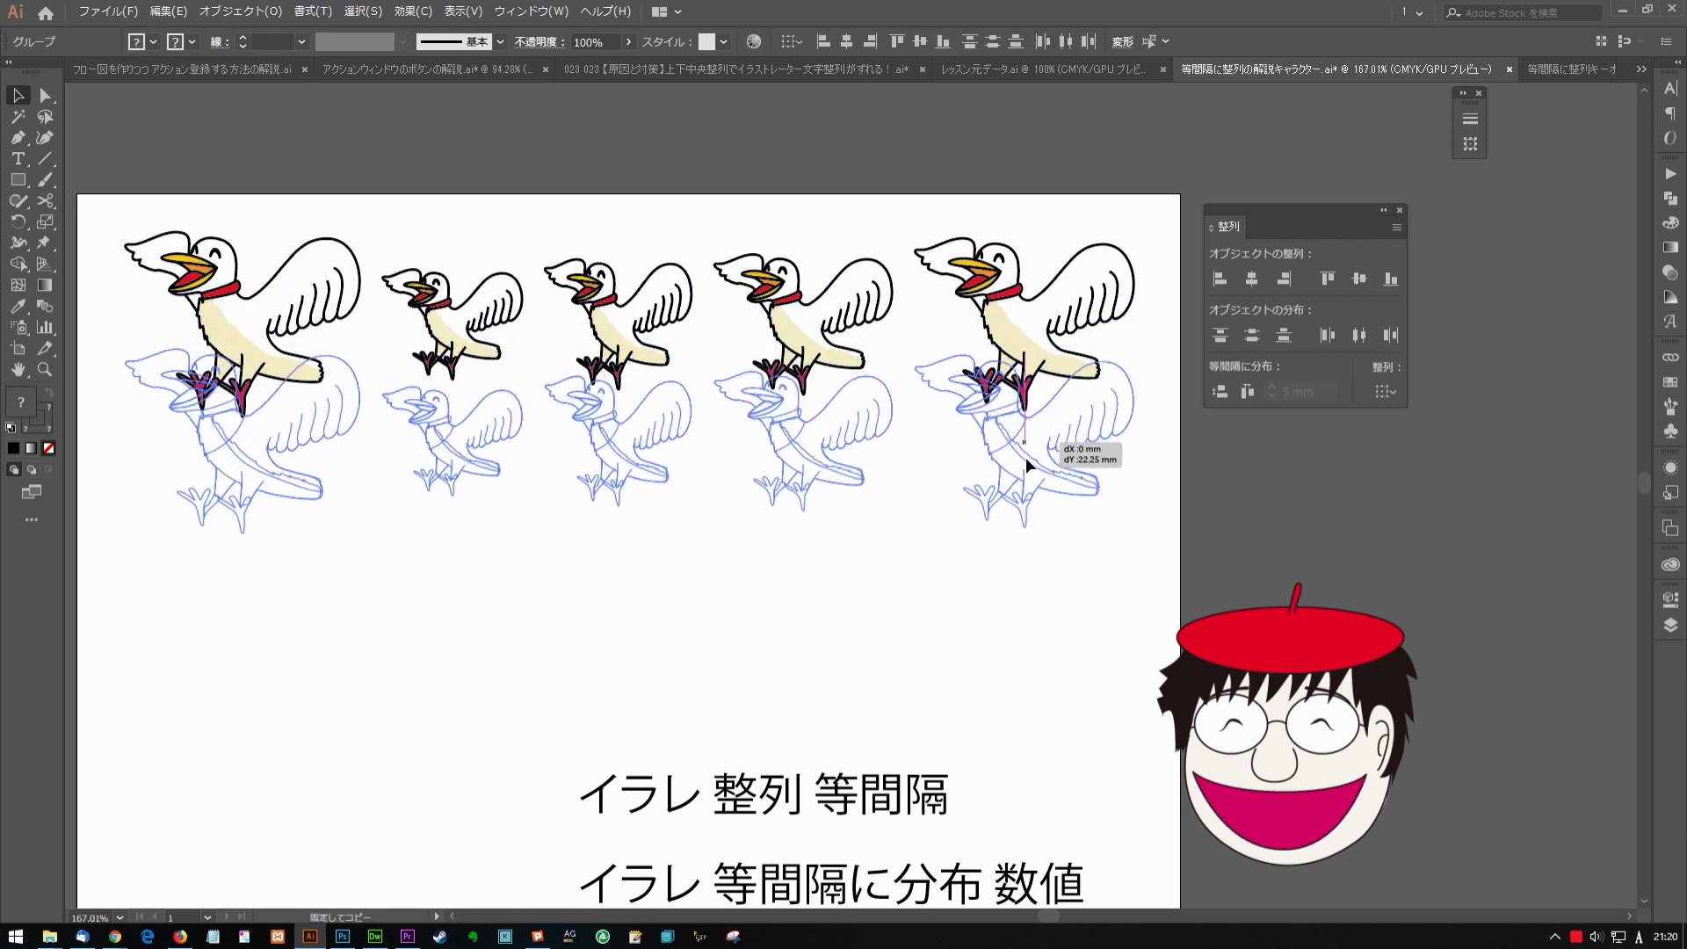
pyautogui.click(597, 589)
pyautogui.moveTo(615, 492); pyautogui.dragTo(605, 492)
pyautogui.click(790, 492)
pyautogui.click(974, 476)
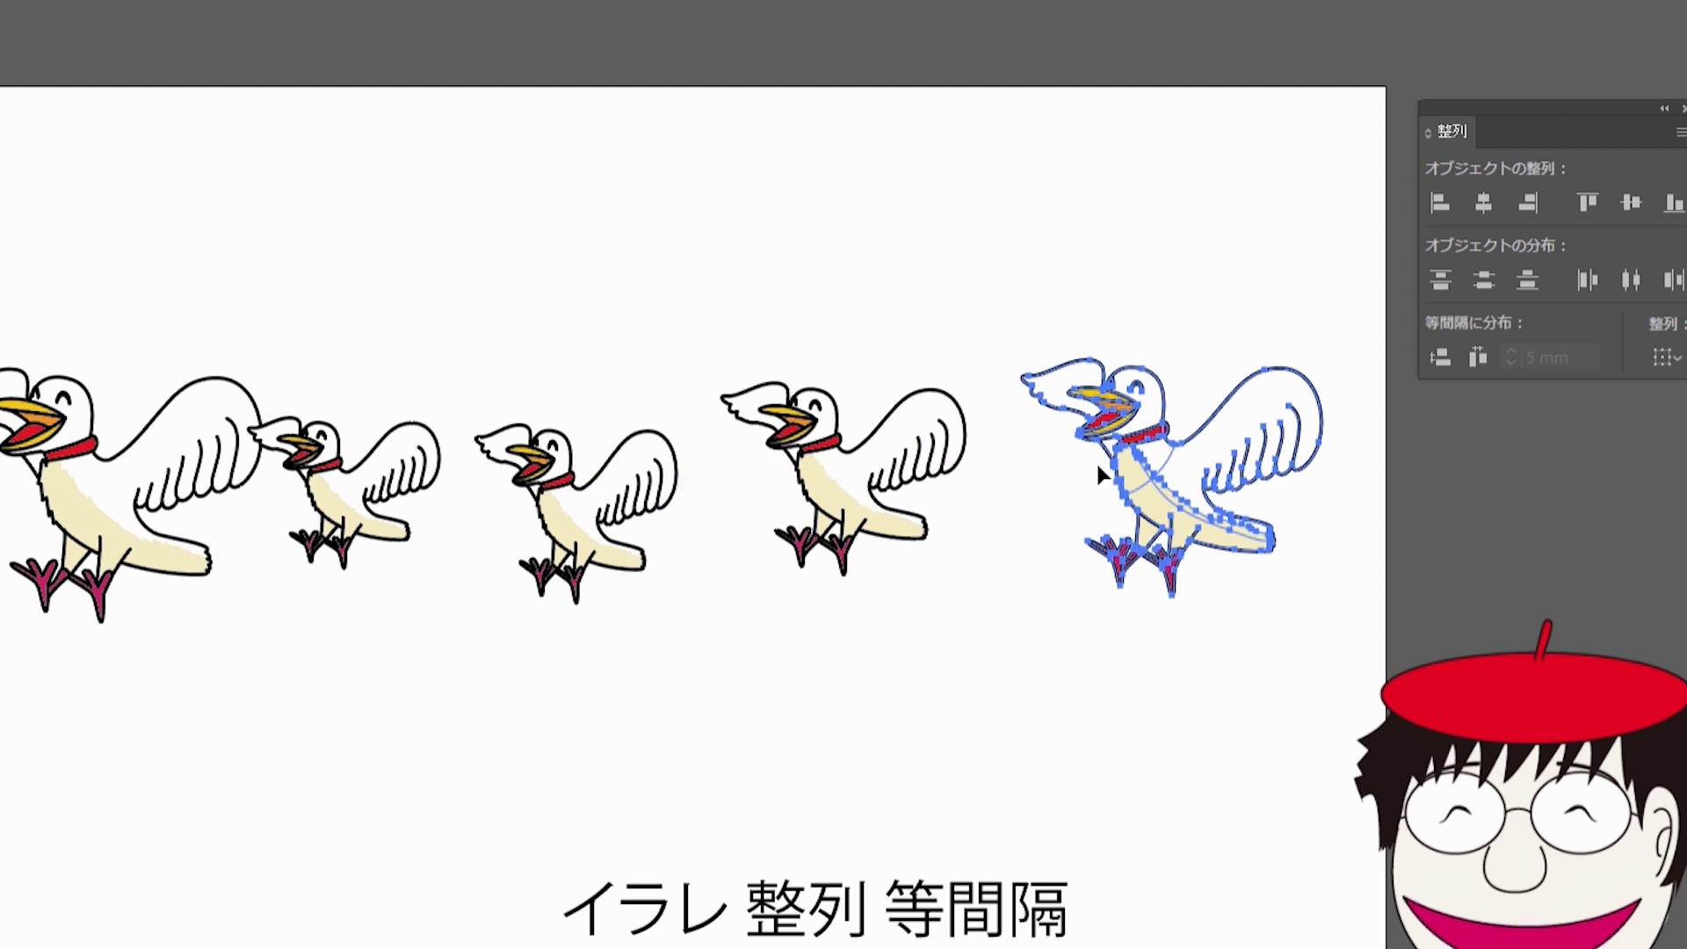
pyautogui.moveTo(1098, 467); pyautogui.dragTo(1106, 475)
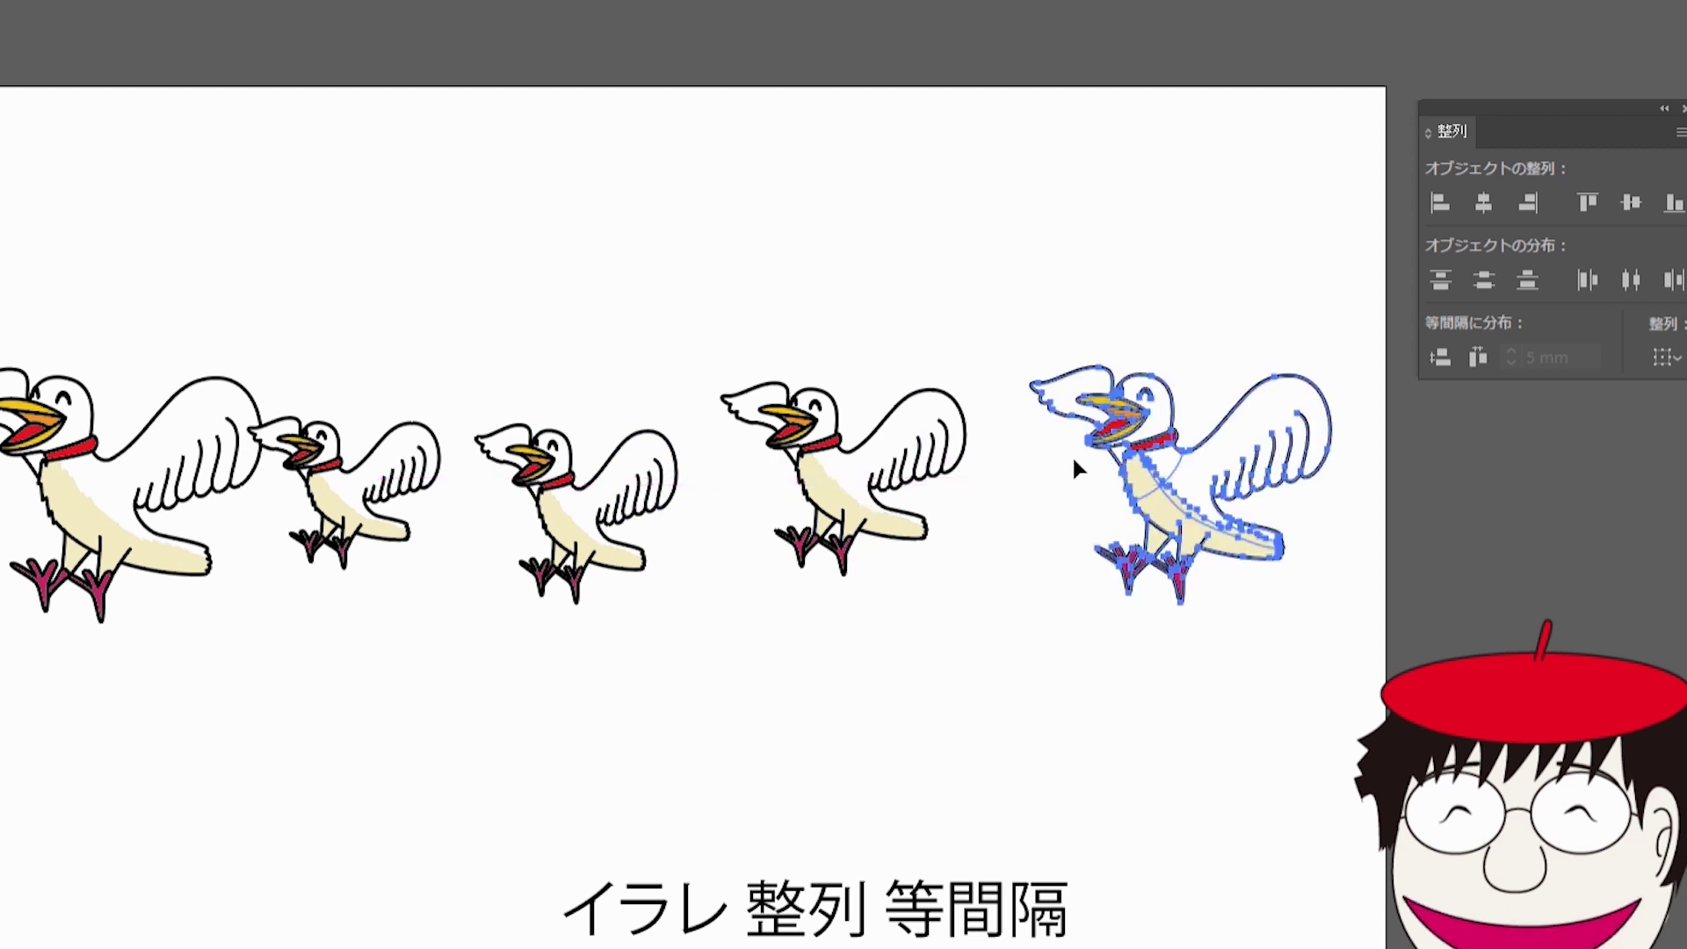
# Apply Distribute Spacing and then Horizontal Distribute Center to all five characters
pyautogui.moveTo(101, 286); pyautogui.dragTo(1292, 587)
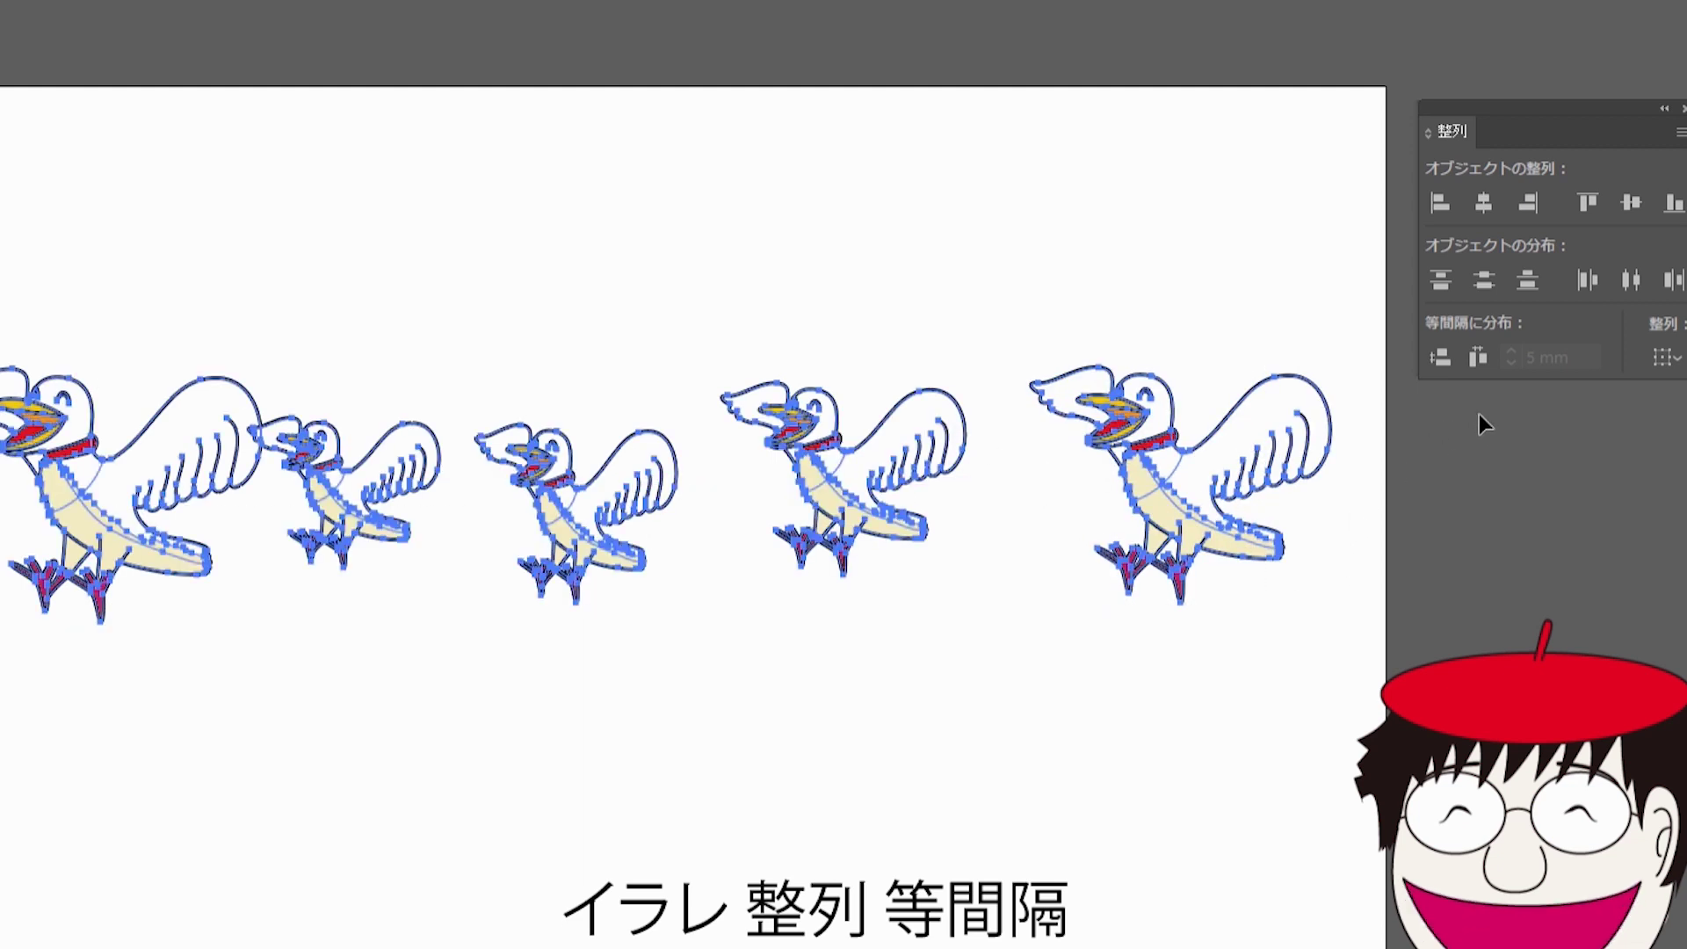
pyautogui.click(1483, 355)
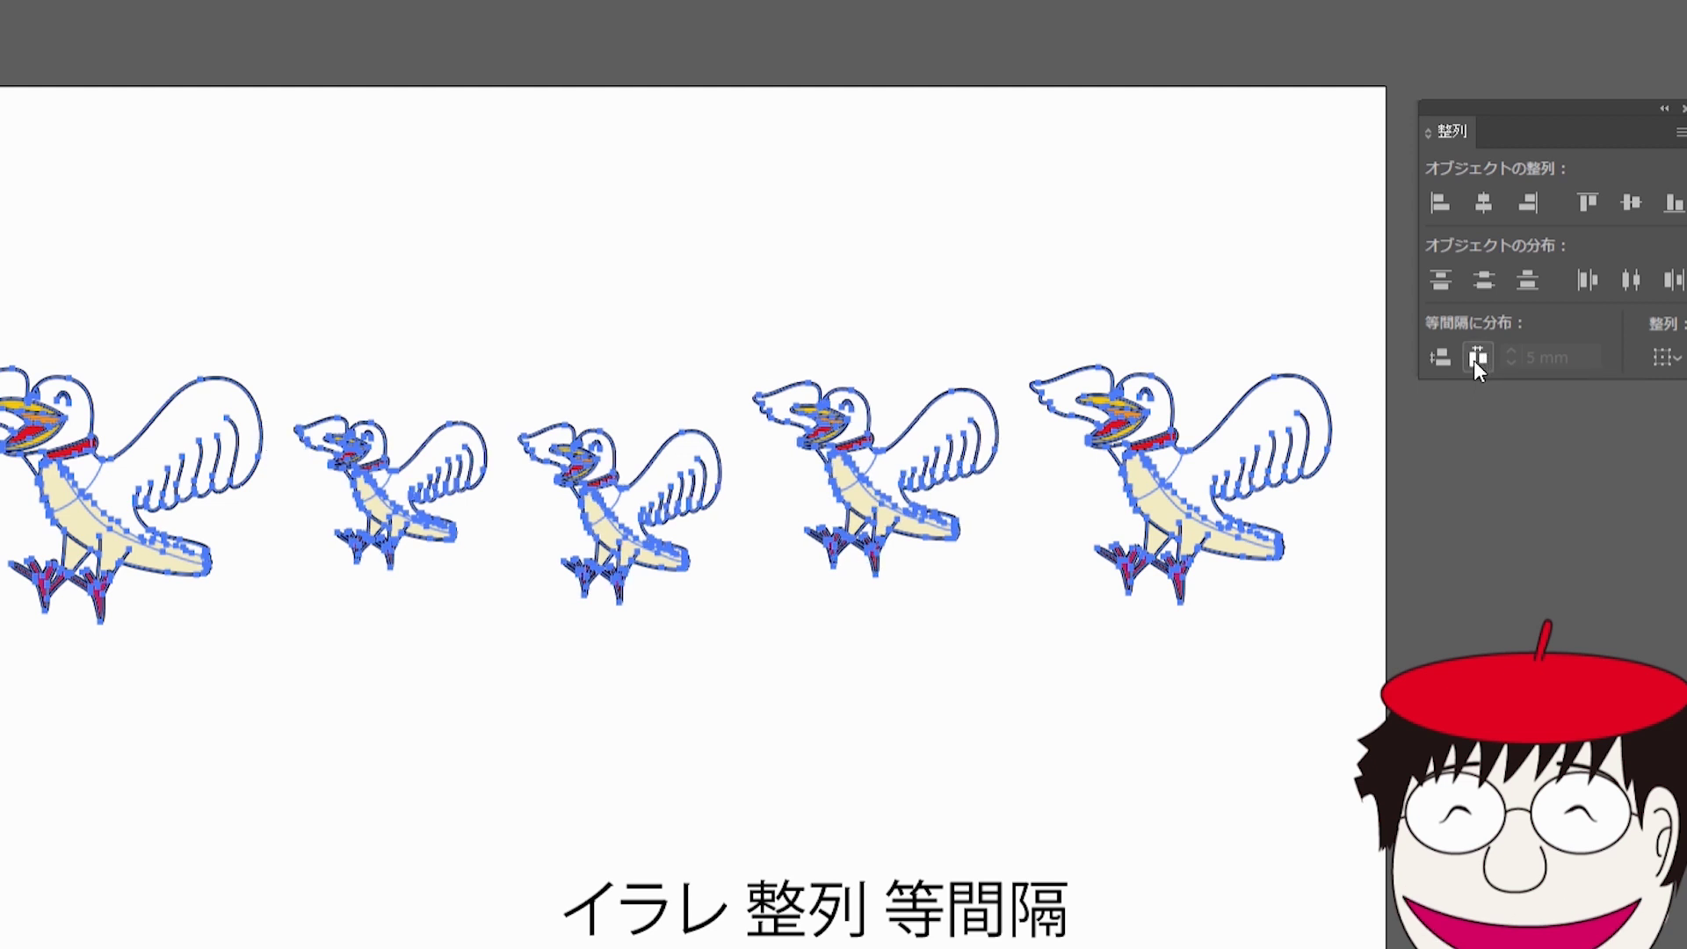
pyautogui.click(1630, 280)
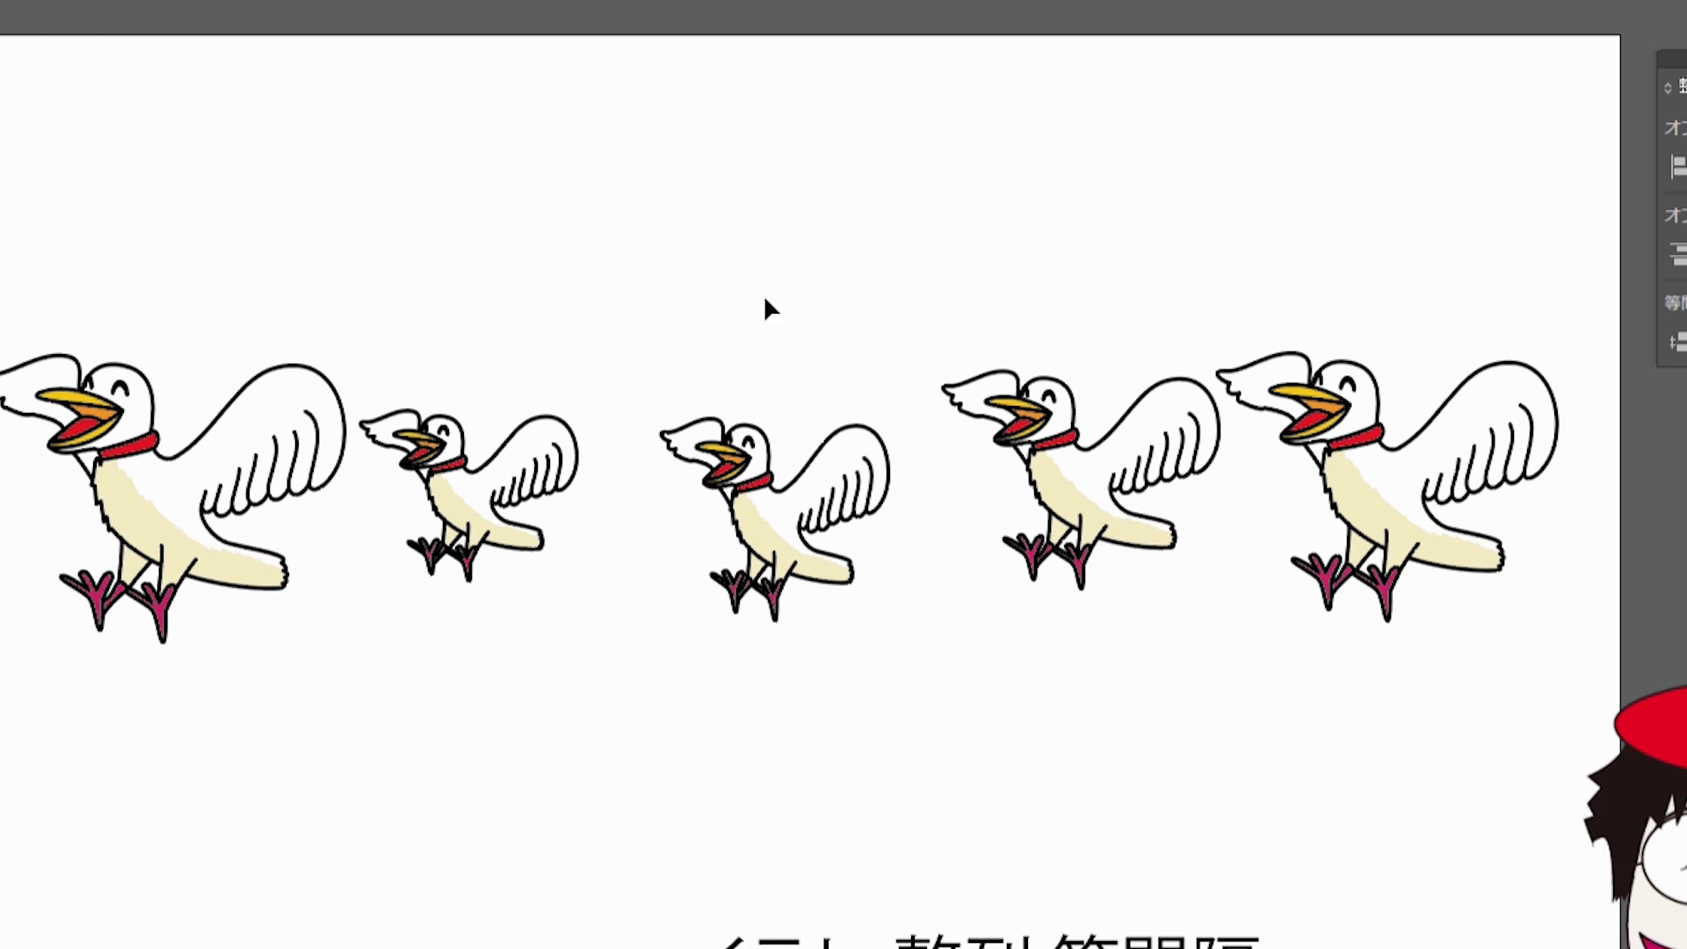
# Select the rightmost and fourth birds, then select all five birds and deselect them
pyautogui.click(1379, 386)
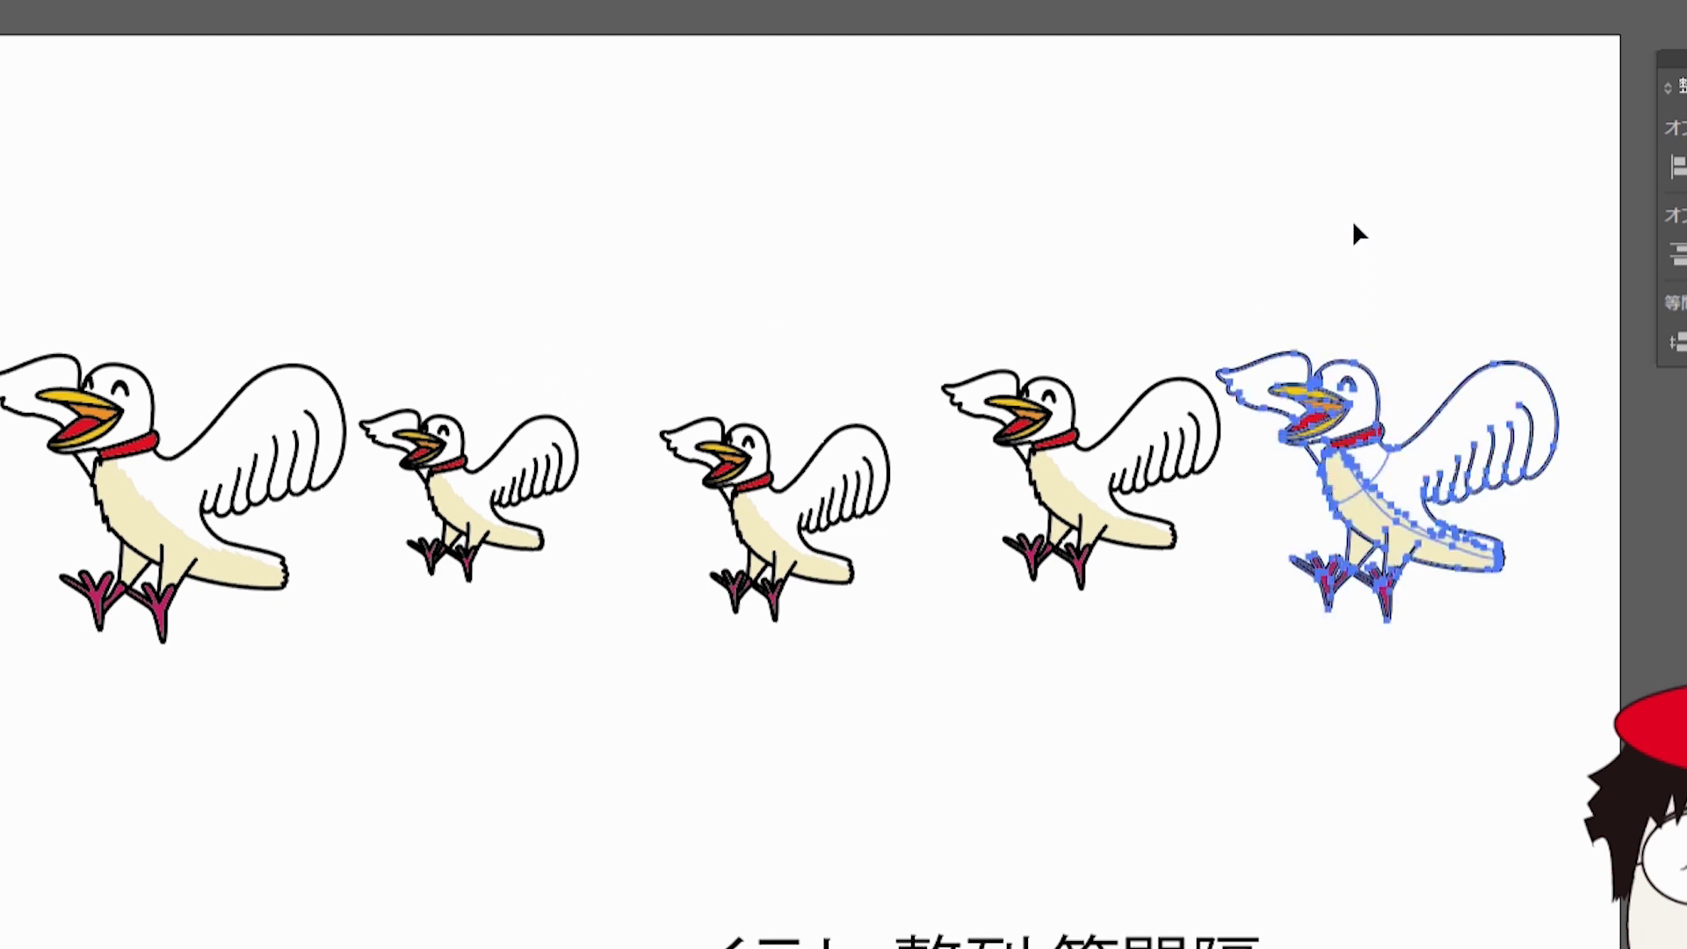
pyautogui.click(1015, 435)
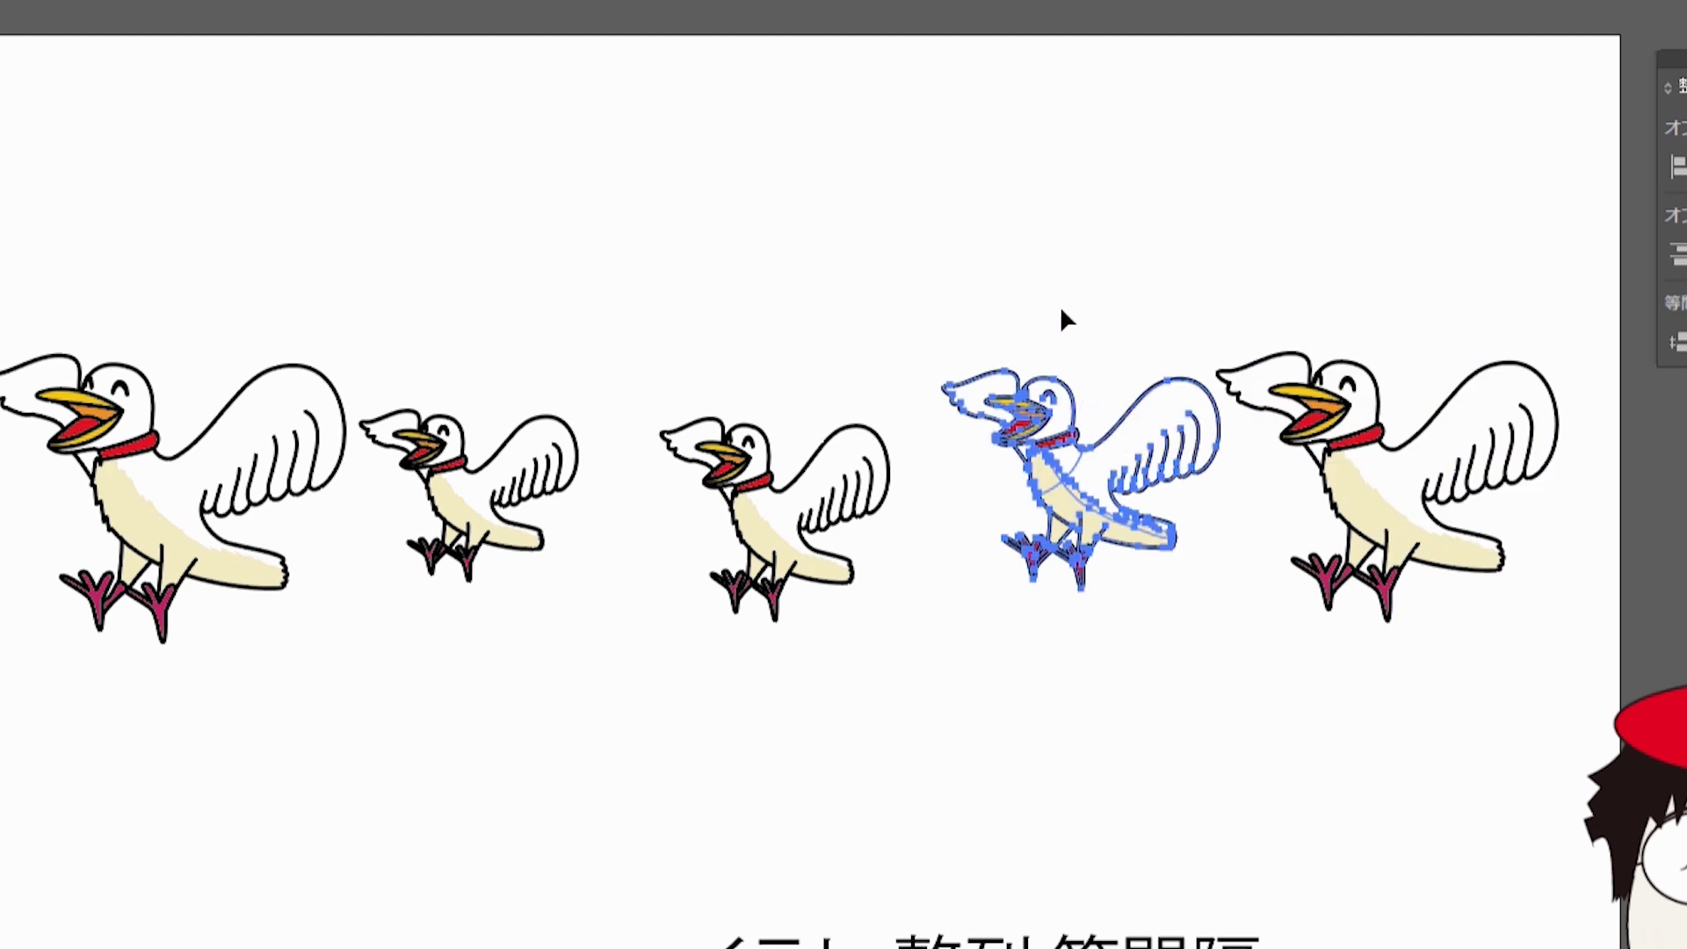
pyautogui.hotkey('ctrl', 'alt', '[')
pyautogui.hotkey('ctrl', 'alt', '[')
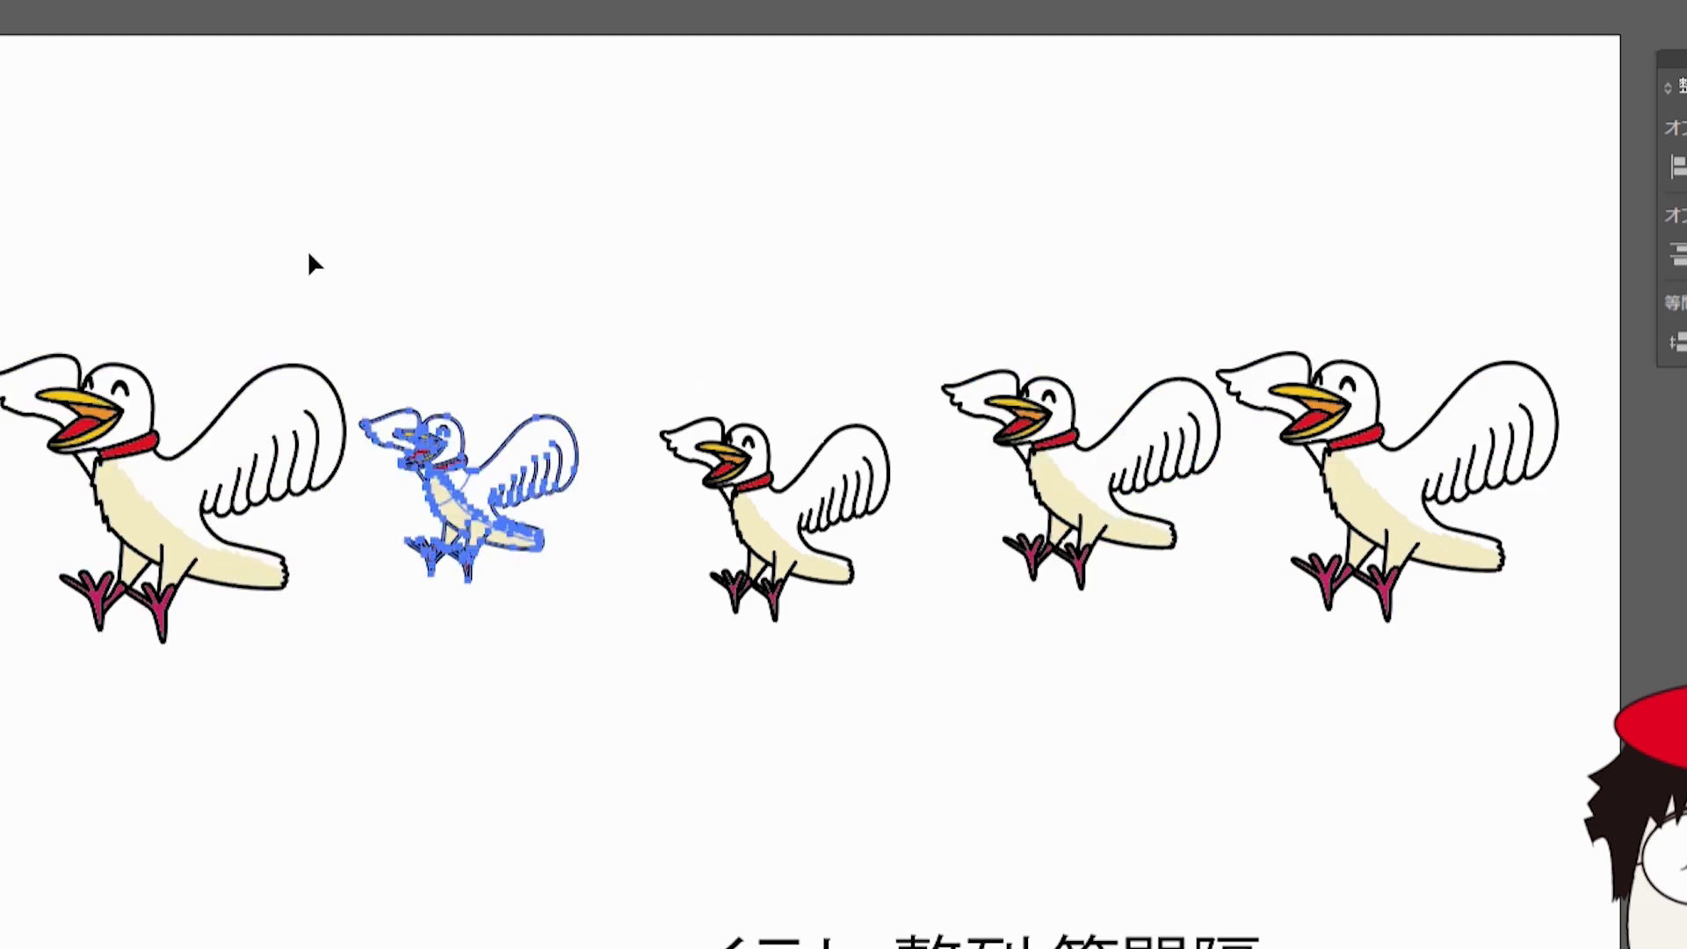
pyautogui.hotkey('ctrl', 'a')
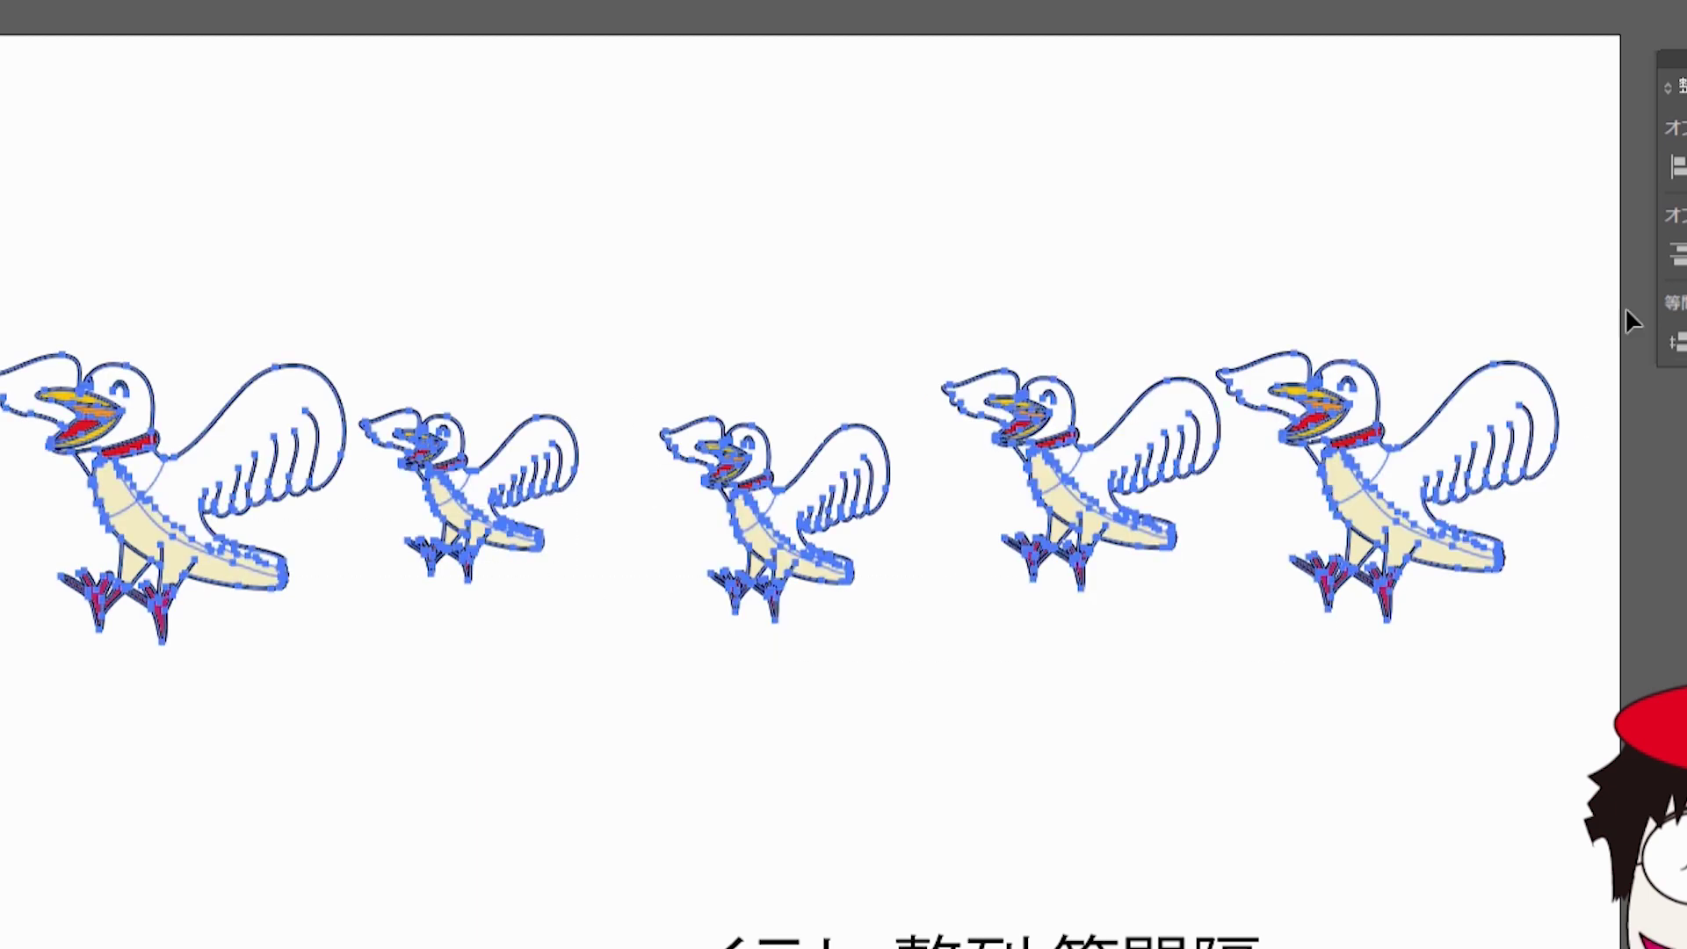
pyautogui.click(1173, 273)
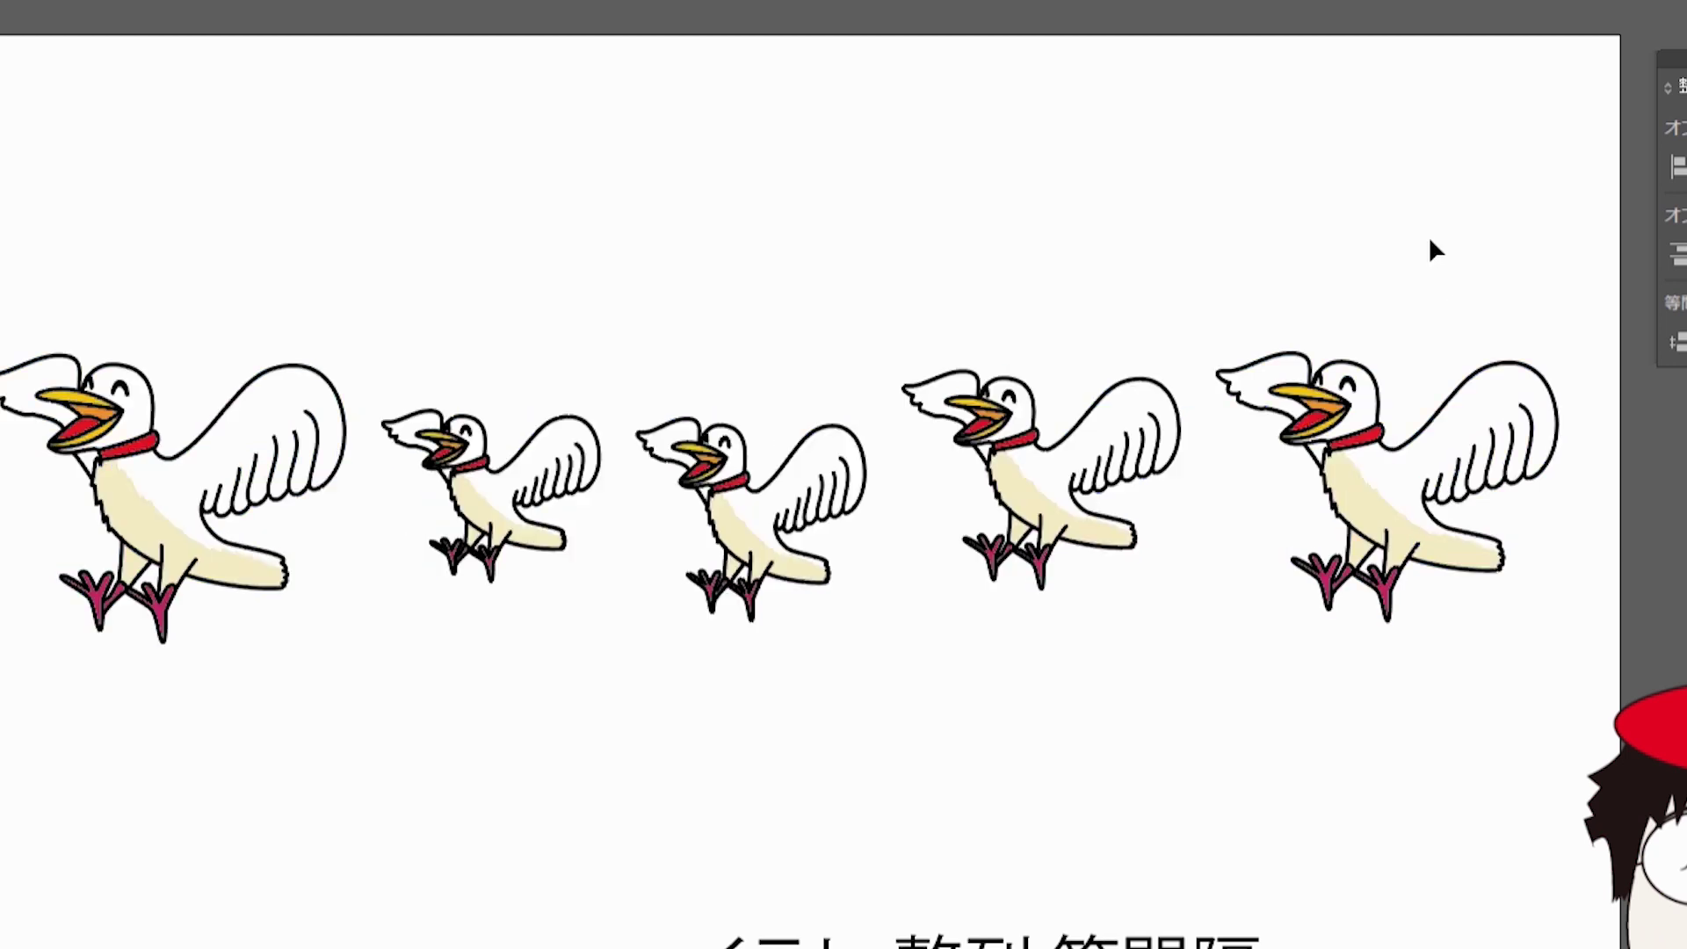
pyautogui.moveTo(1438, 248); pyautogui.dragTo(257, 608)
pyautogui.click(955, 324)
# Draw a narrow marker rectangle in the first gap and duplicate it into the other gaps
pyautogui.moveTo(386, 423); pyautogui.dragTo(344, 580)
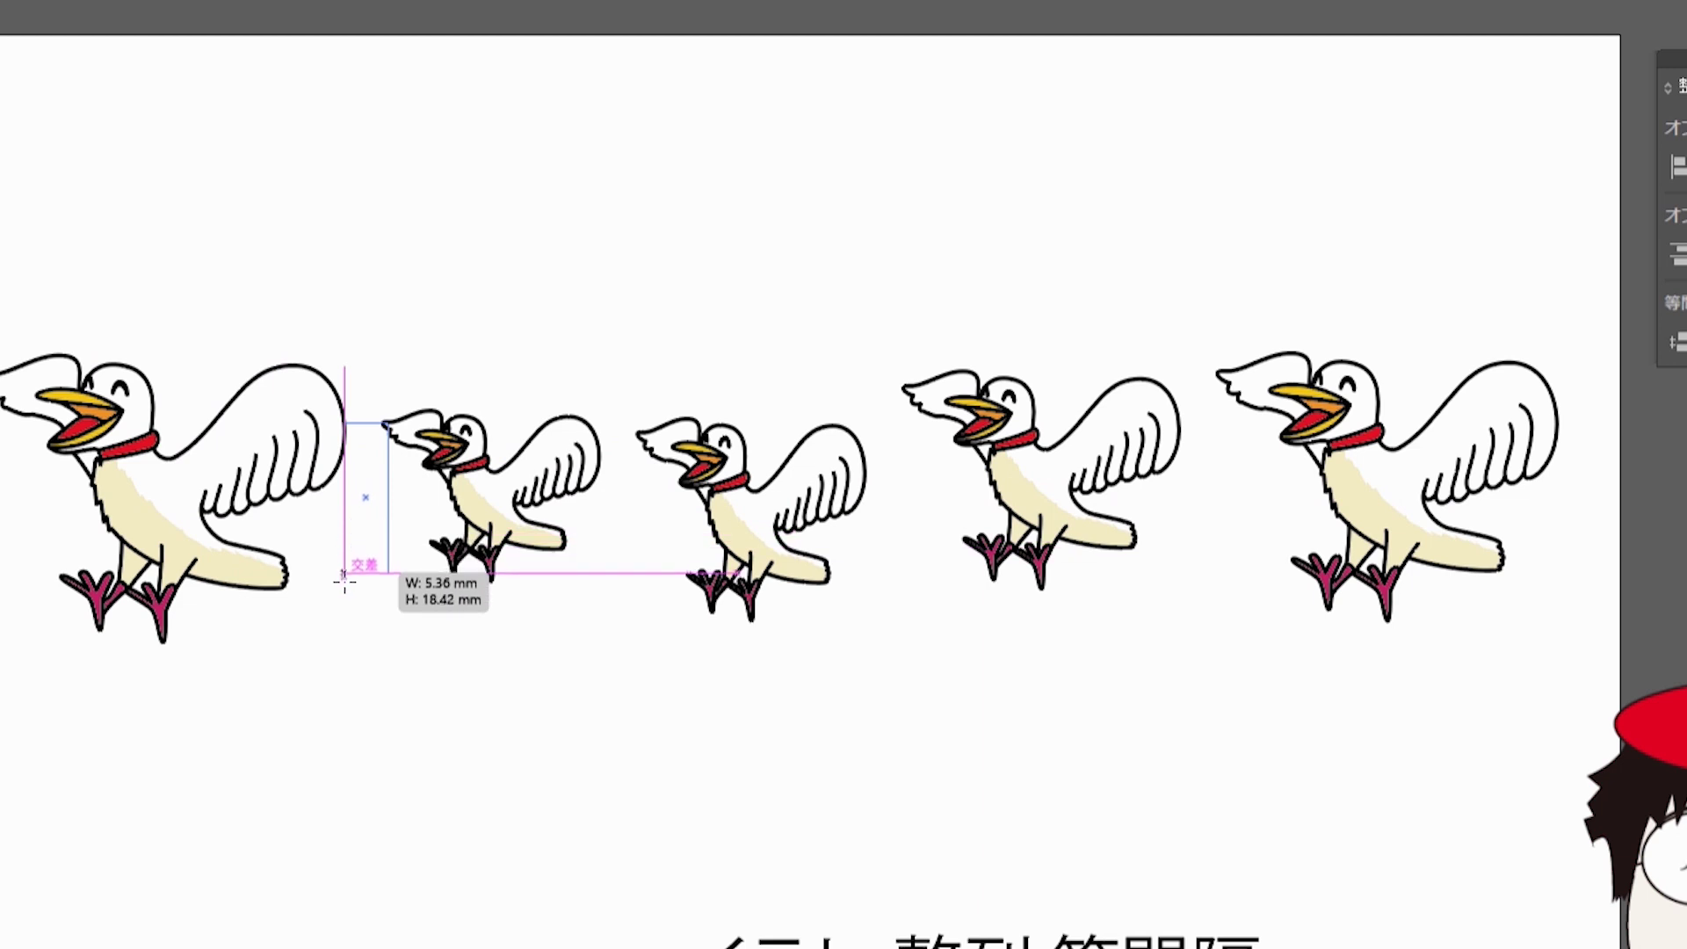
pyautogui.moveTo(389, 423)
pyautogui.mouseDown()
pyautogui.moveTo(370, 422)
pyautogui.moveTo(619, 428)
pyautogui.mouseUp()
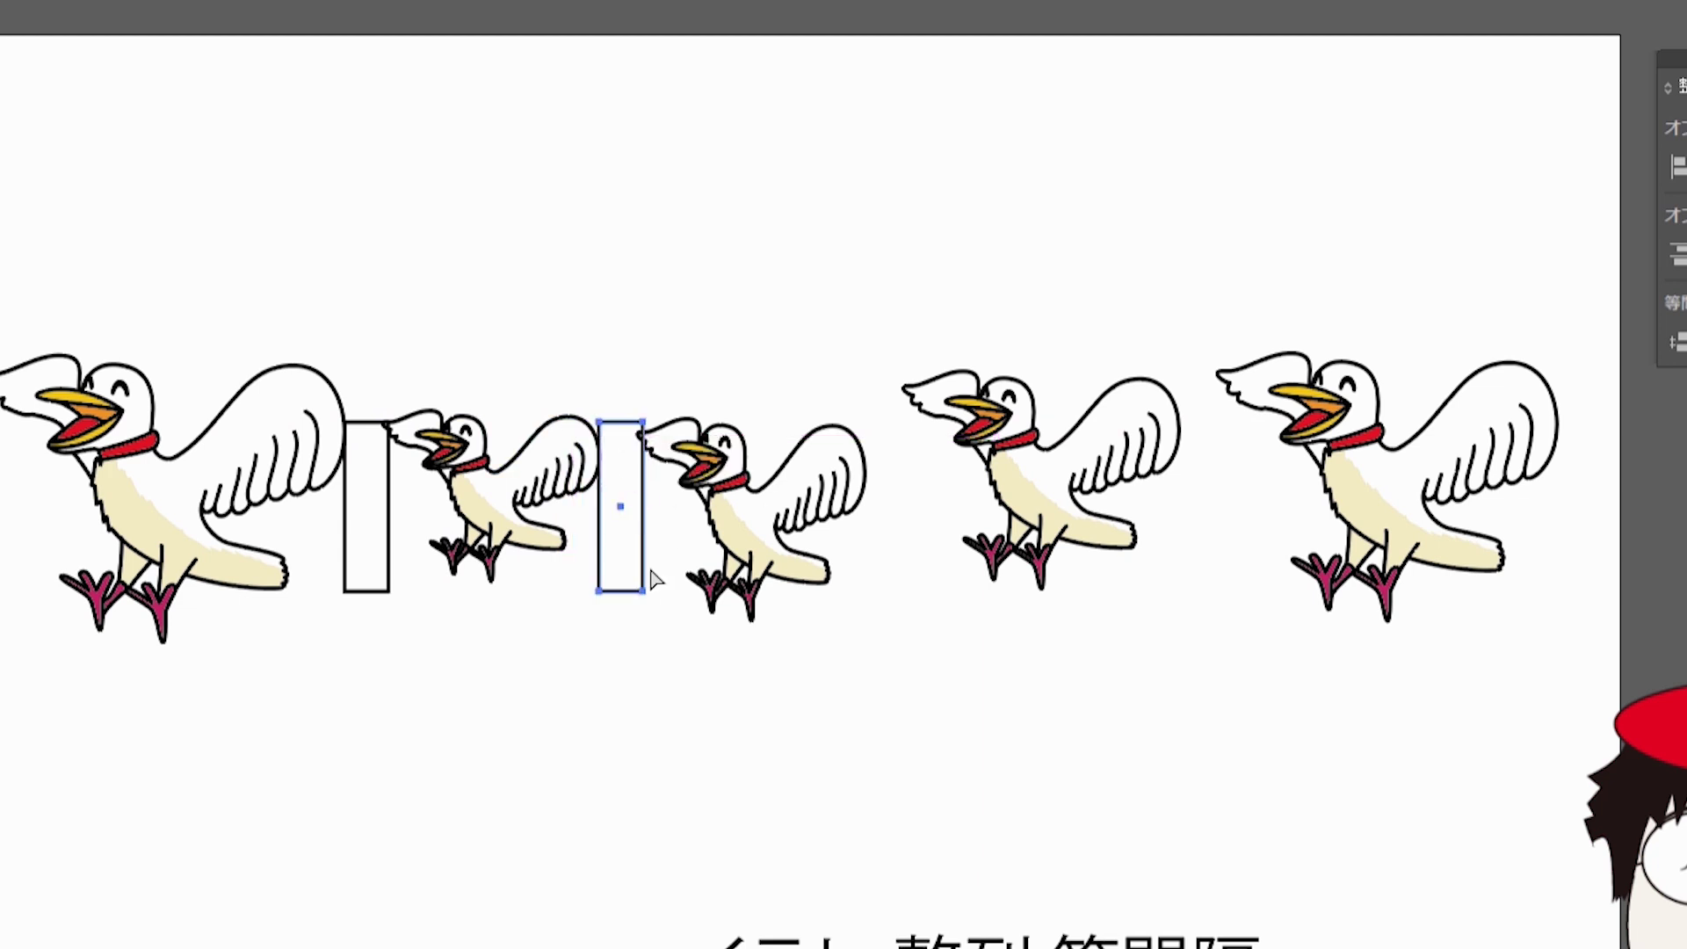
pyautogui.hotkey('ctrl', 'd')
pyautogui.hotkey('ctrl', 'd')
pyautogui.moveTo(1152, 420); pyautogui.dragTo(1223, 369)
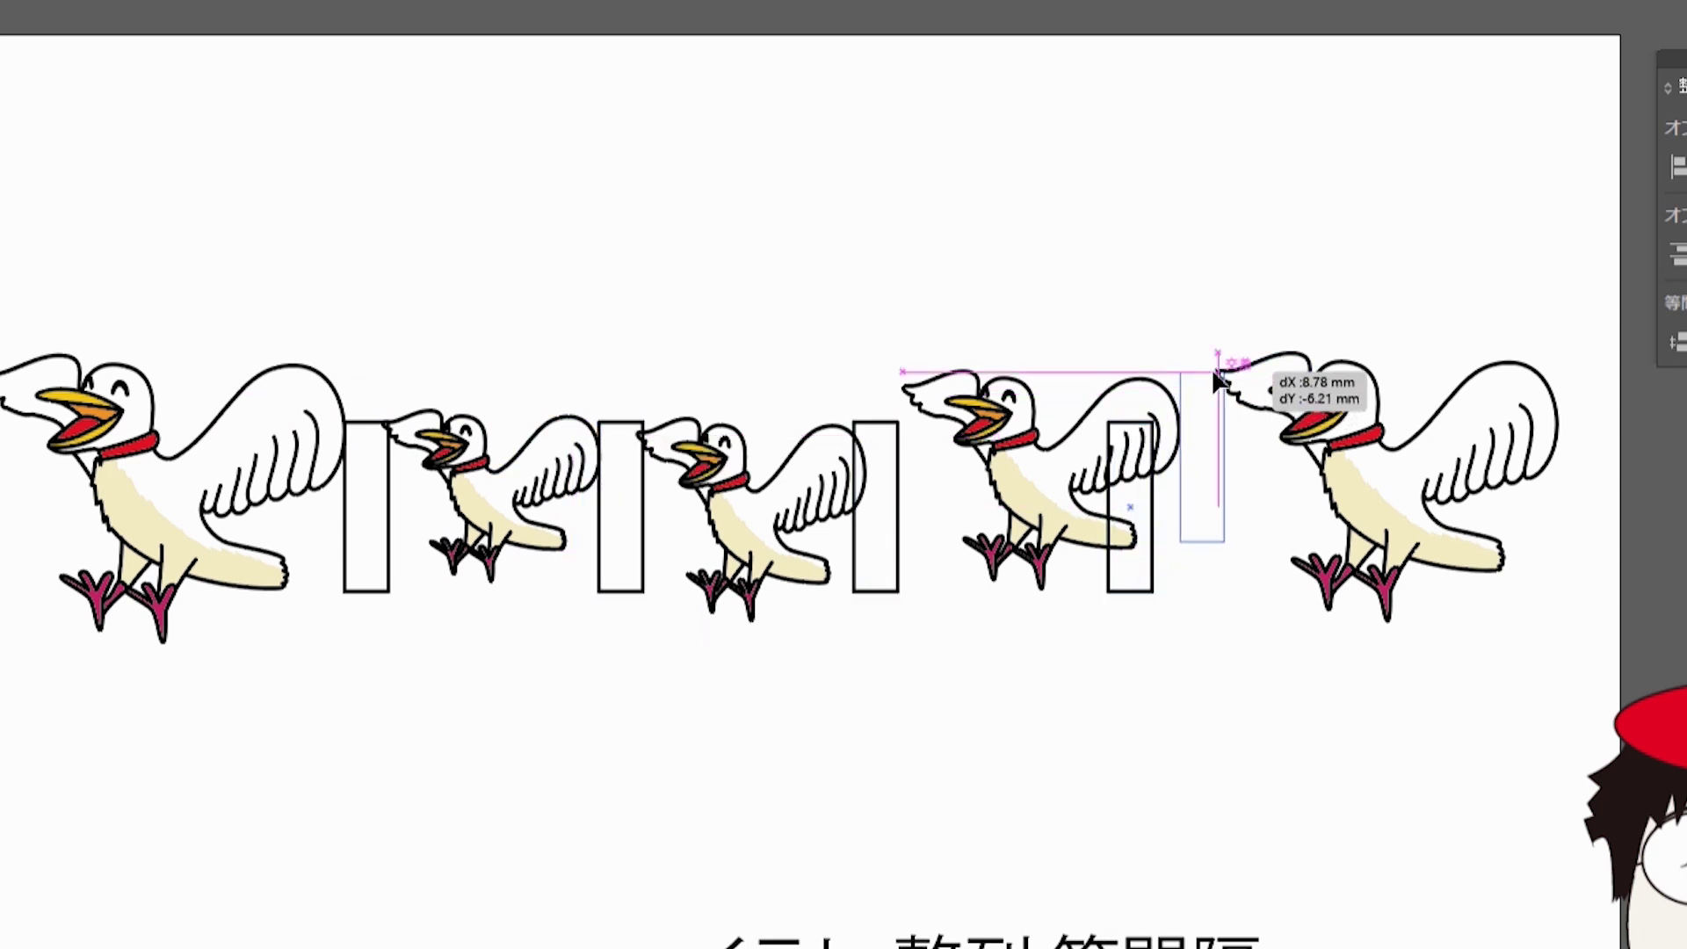
pyautogui.moveTo(898, 425); pyautogui.dragTo(899, 390)
pyautogui.click(622, 479)
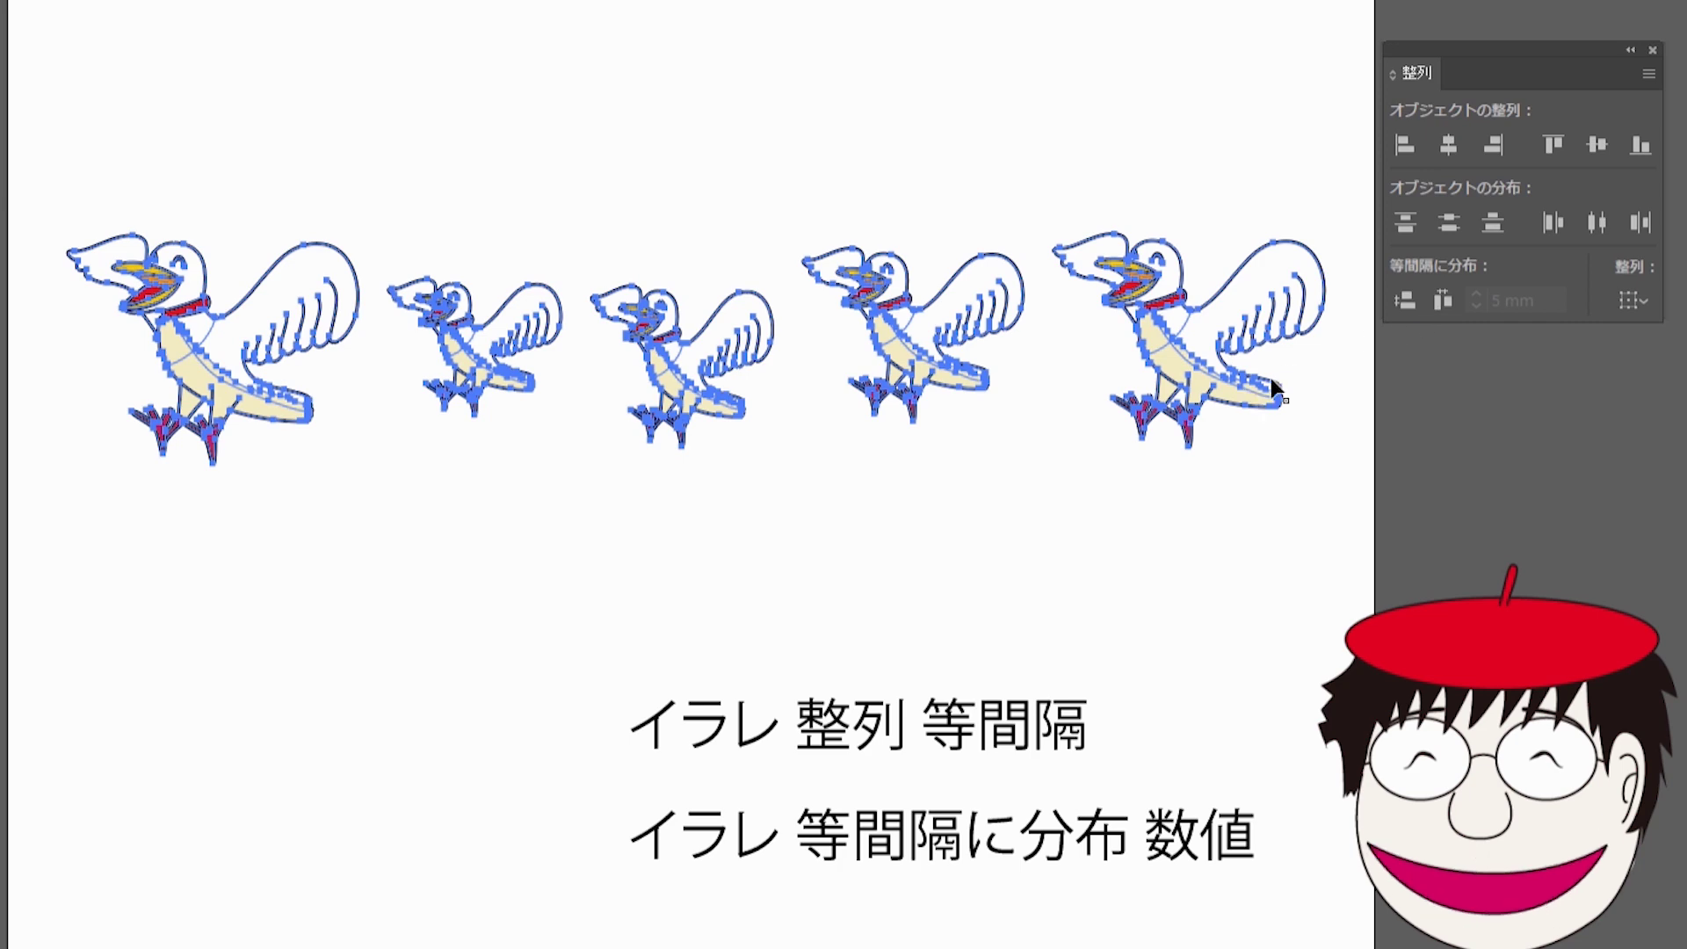
# Distribute the five birds by horizontal centre, then reselect them and apply equal spacing
pyautogui.click(1590, 226)
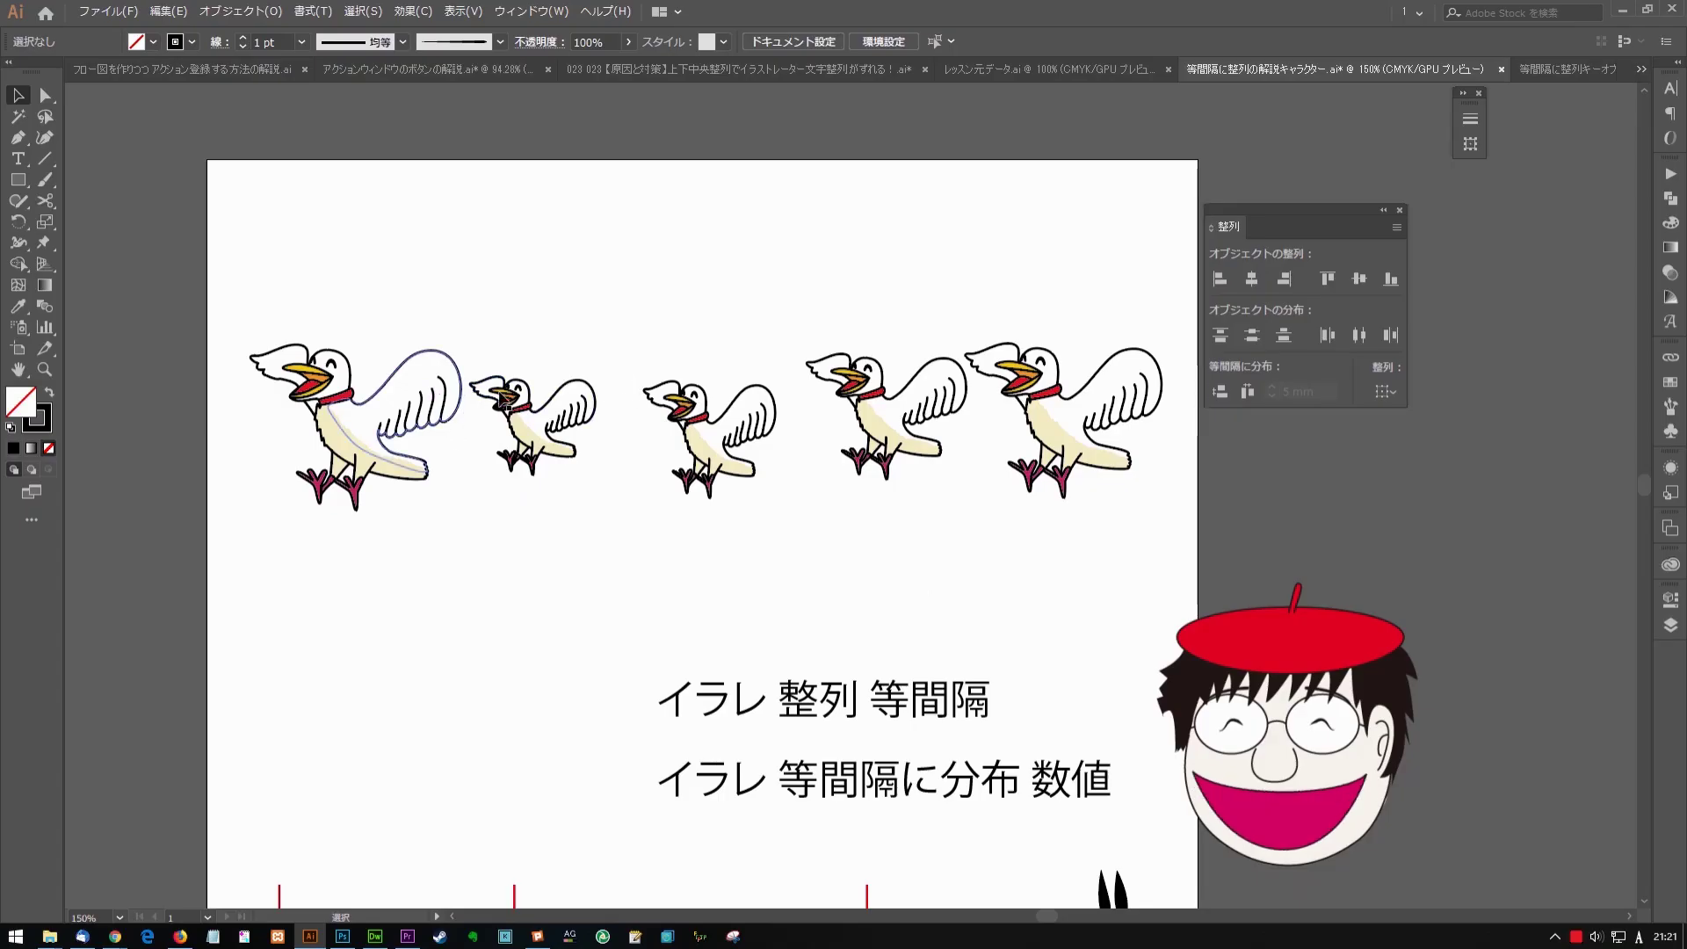
pyautogui.moveTo(396, 280); pyautogui.dragTo(1023, 403)
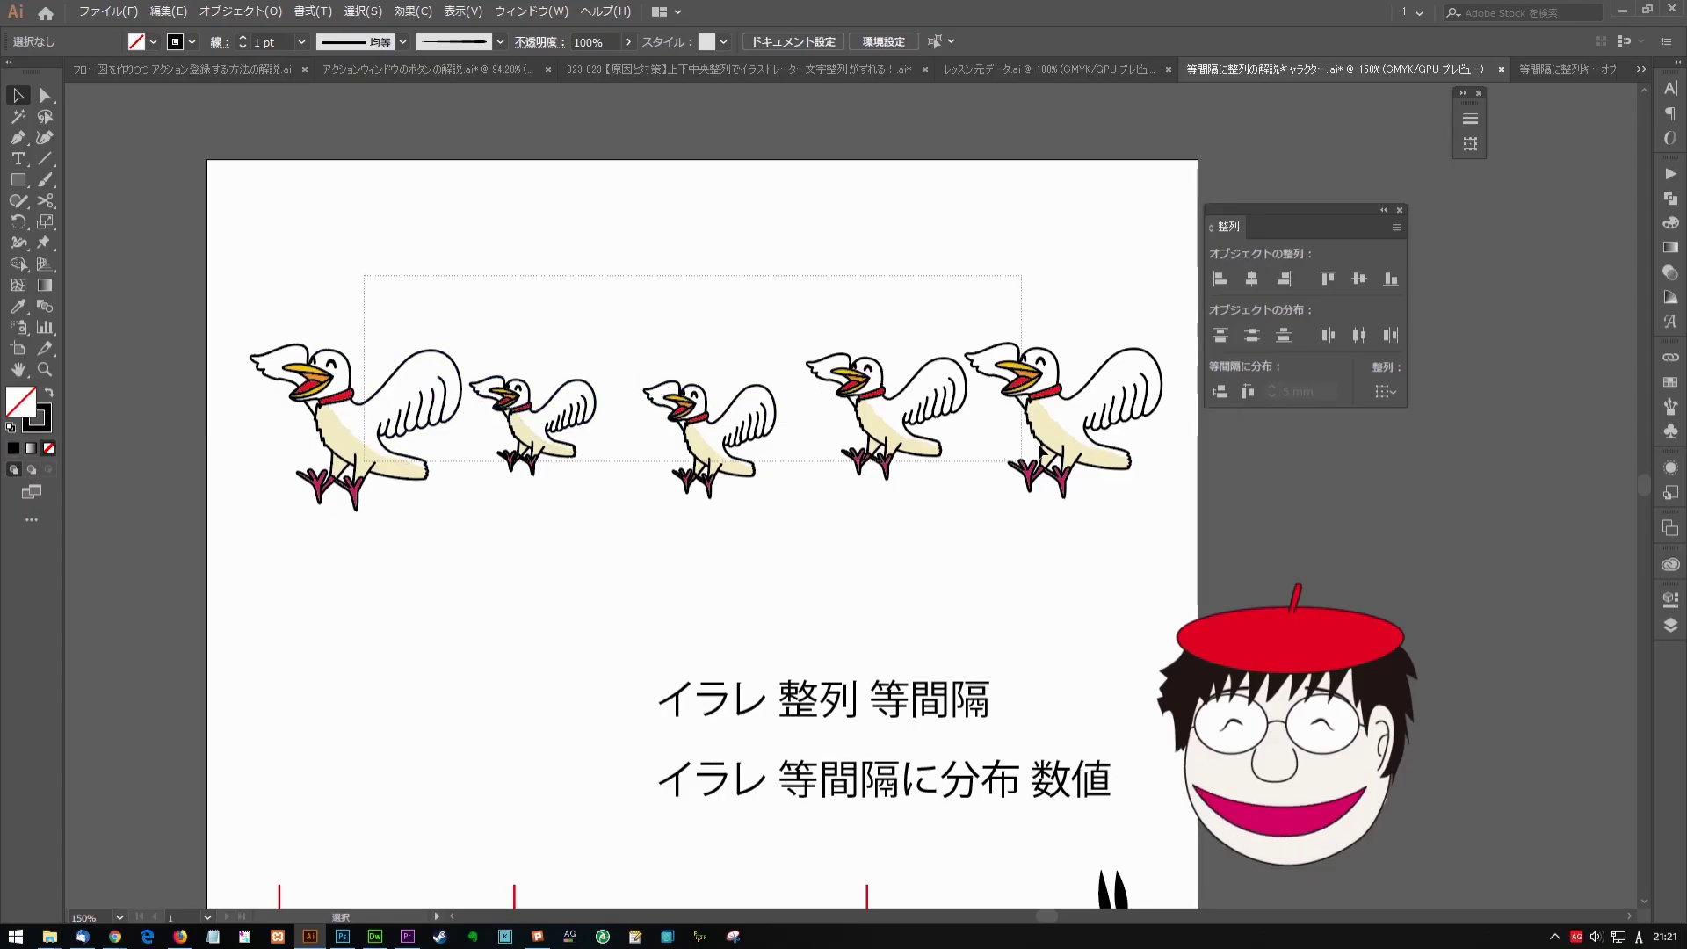
pyautogui.click(1248, 391)
pyautogui.click(605, 479)
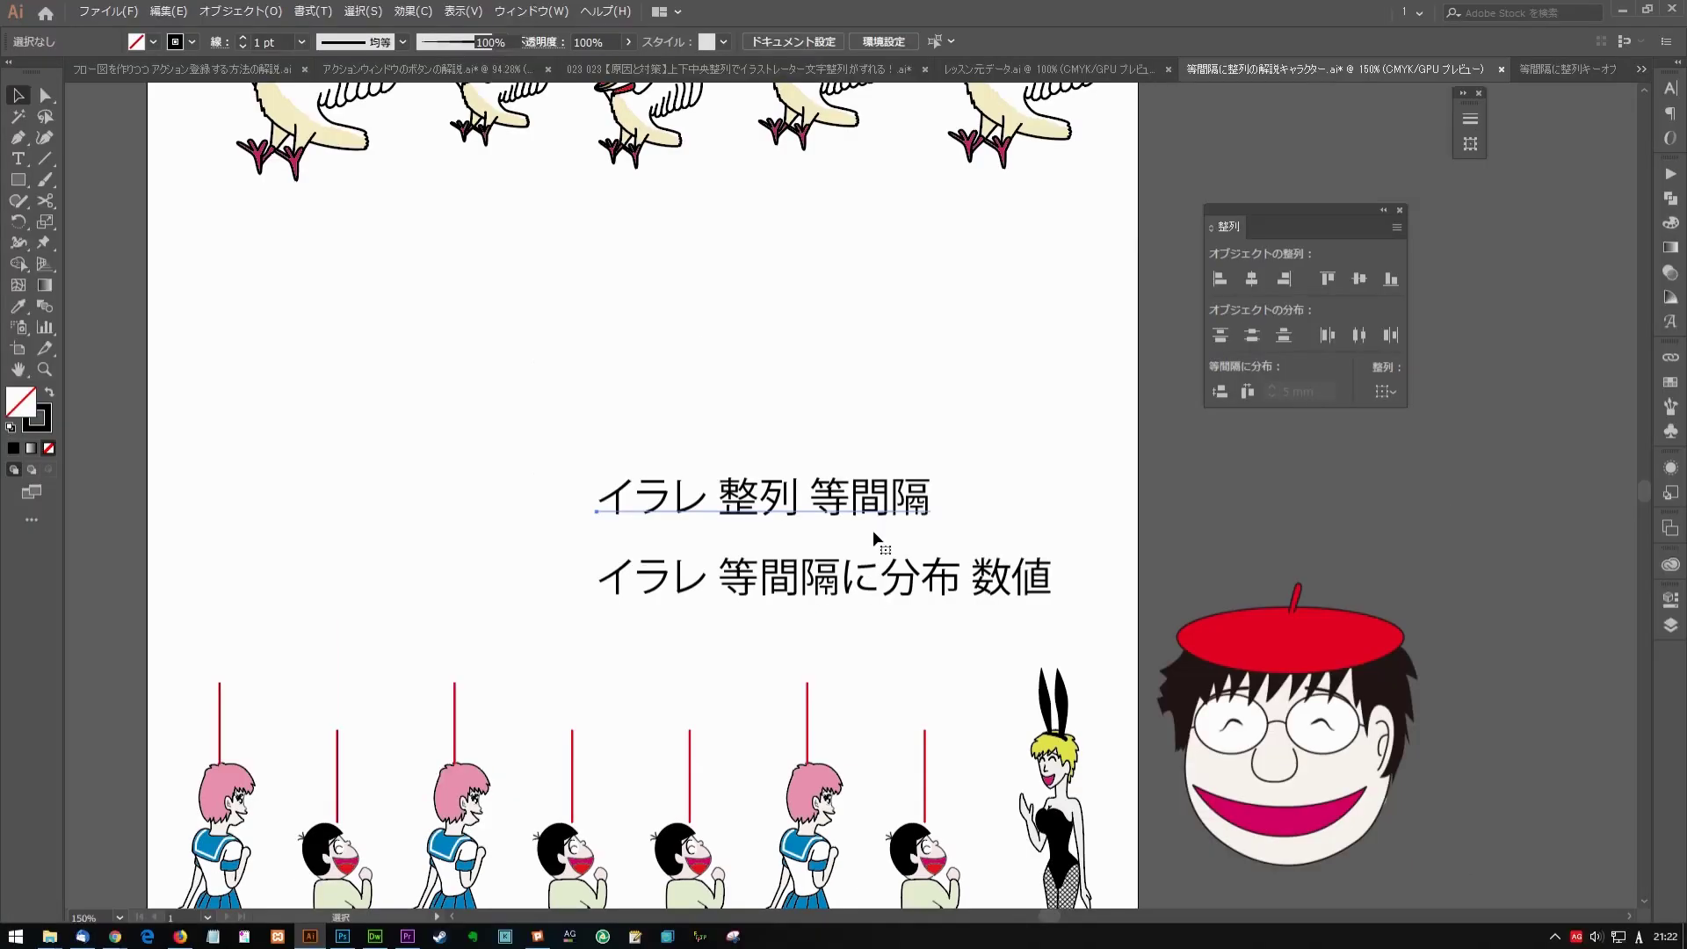
# Move the caption text block higher on the page
pyautogui.moveTo(881, 580); pyautogui.dragTo(880, 350)
pyautogui.moveTo(730, 678); pyautogui.dragTo(728, 301)
pyautogui.moveTo(637, 254); pyautogui.dragTo(636, 270)
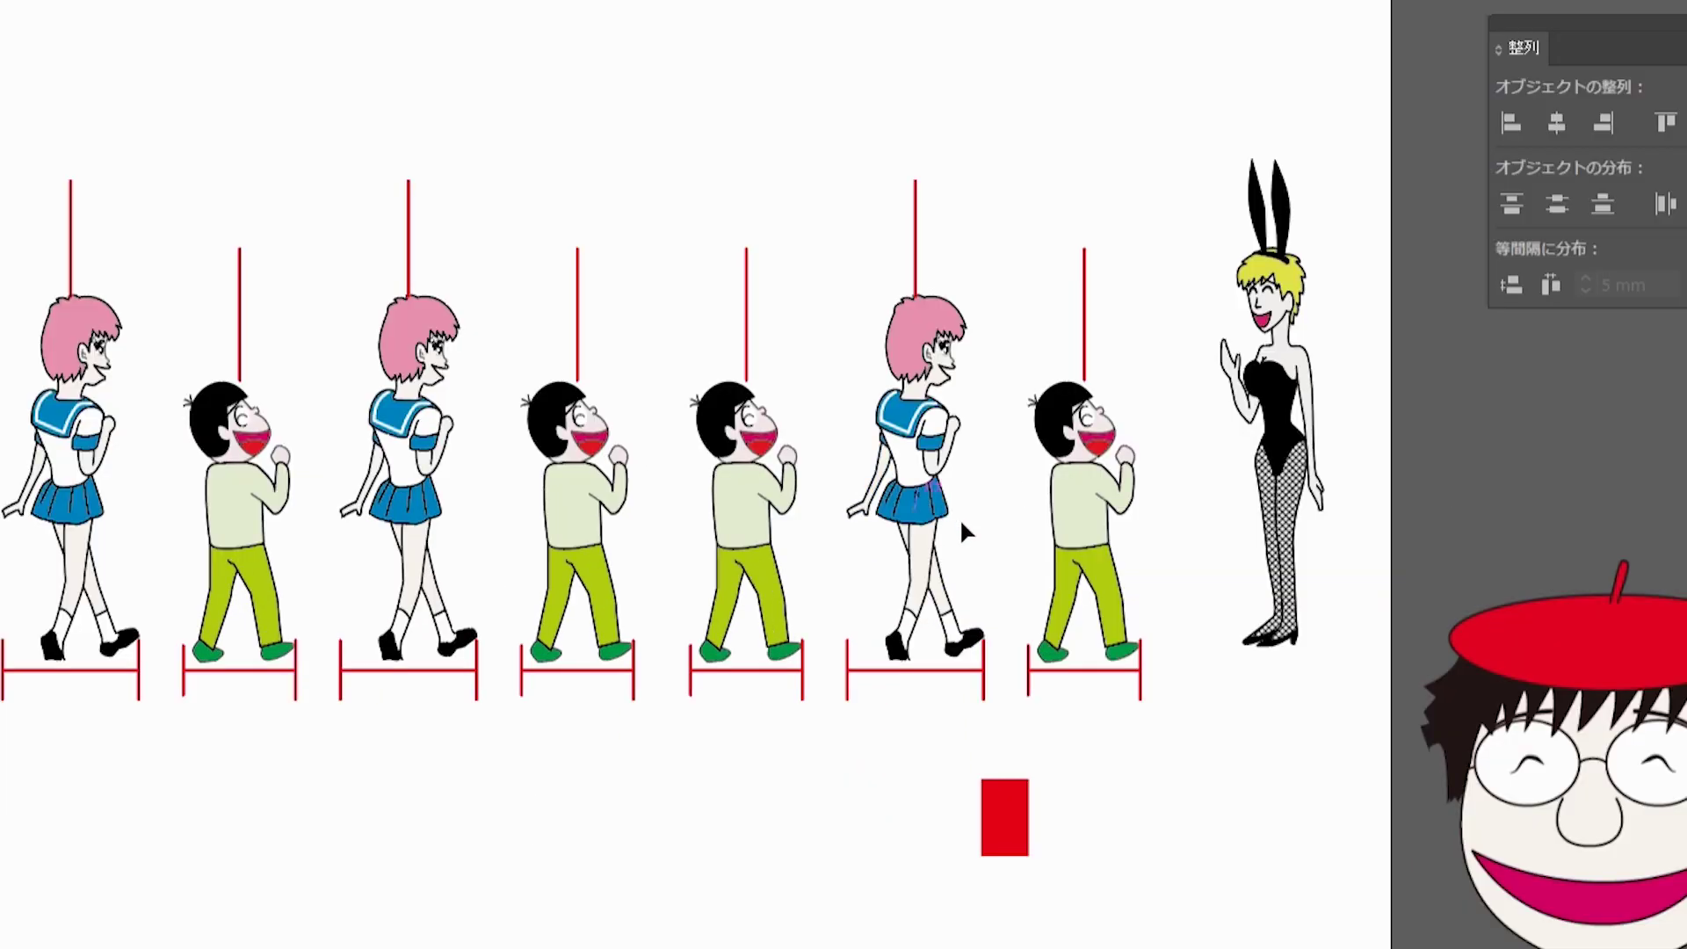
# Bring the walking-character row into view and select the last boy figure
pyautogui.click(1099, 382)
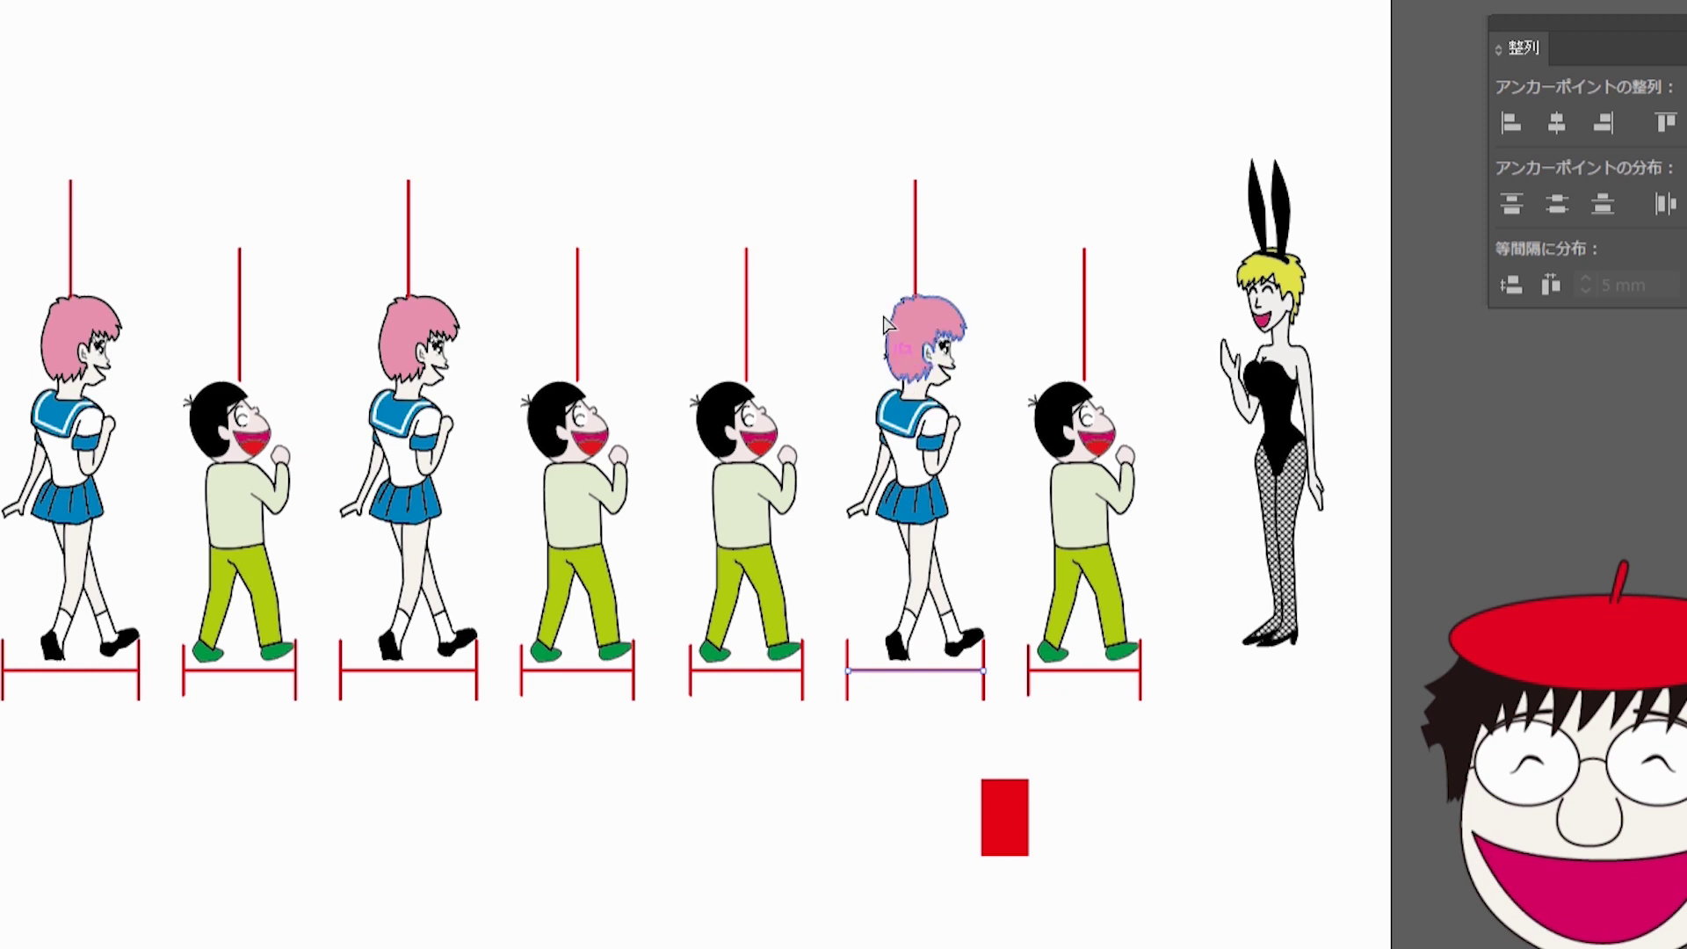
pyautogui.moveTo(979, 668); pyautogui.dragTo(980, 669)
# Shift the second boy, girls and remaining boys slightly right along the row
pyautogui.click(914, 718)
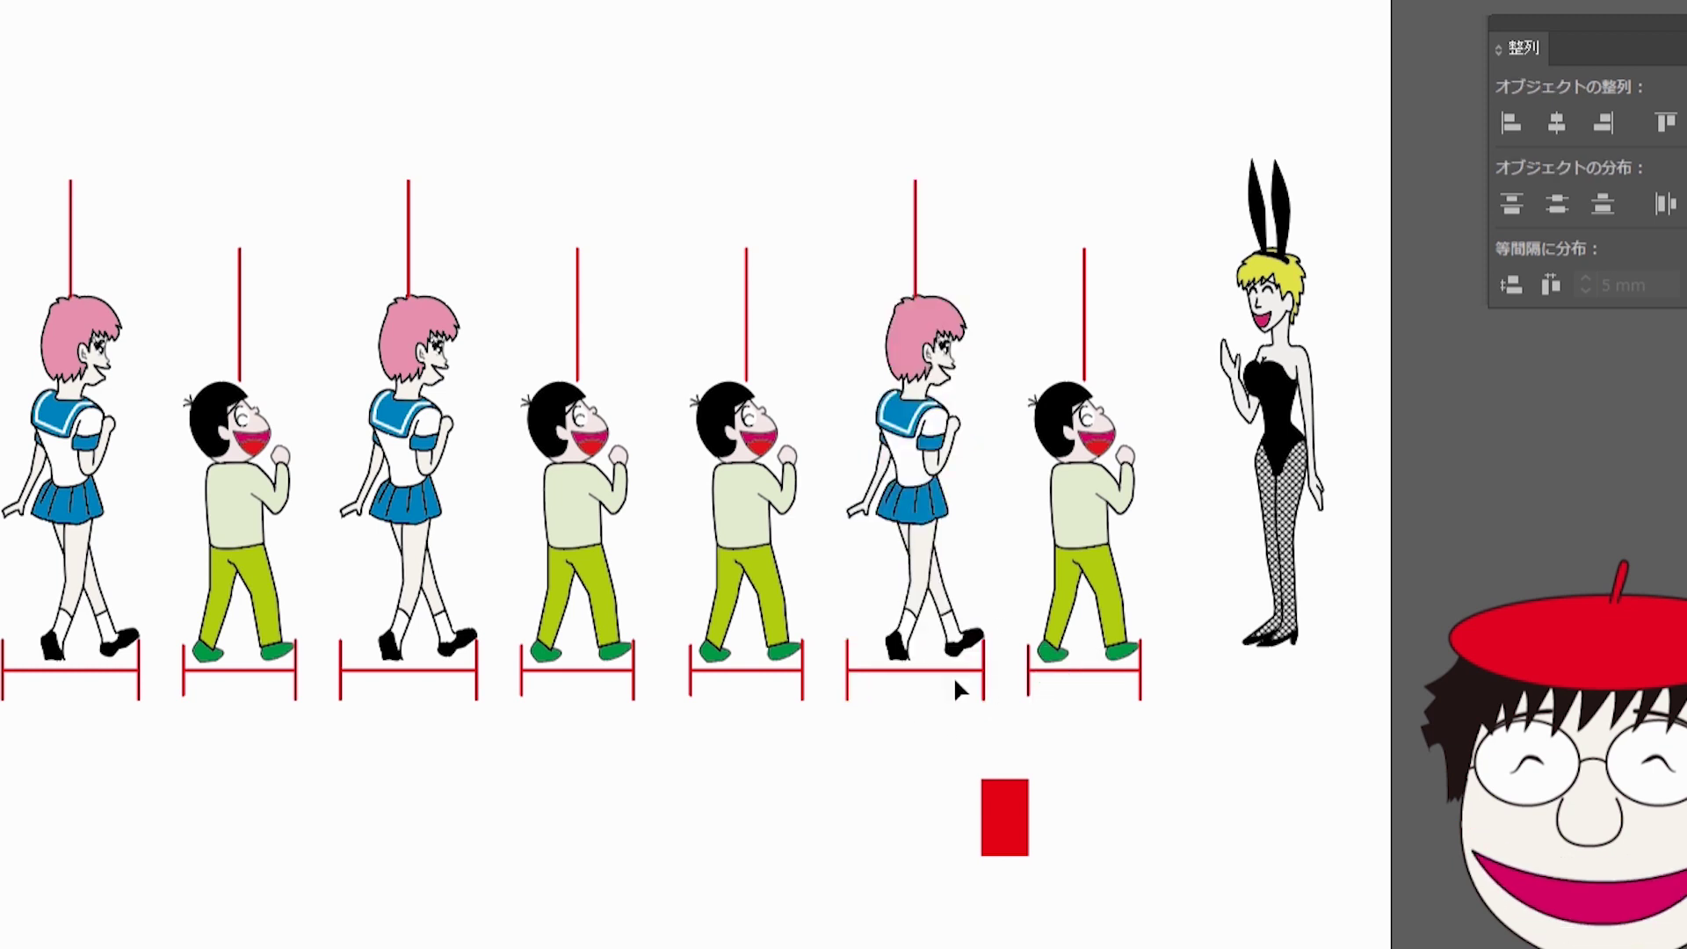
pyautogui.moveTo(75, 215); pyautogui.dragTo(1092, 218)
pyautogui.click(1092, 219)
pyautogui.moveTo(239, 527); pyautogui.dragTo(295, 527)
pyautogui.moveTo(408, 528); pyautogui.dragTo(444, 527)
pyautogui.moveTo(579, 404); pyautogui.dragTo(622, 405)
pyautogui.moveTo(746, 404); pyautogui.dragTo(785, 404)
pyautogui.moveTo(918, 413); pyautogui.dragTo(951, 413)
pyautogui.moveTo(1087, 405); pyautogui.dragTo(1142, 404)
pyautogui.moveTo(321, 432); pyautogui.dragTo(310, 432)
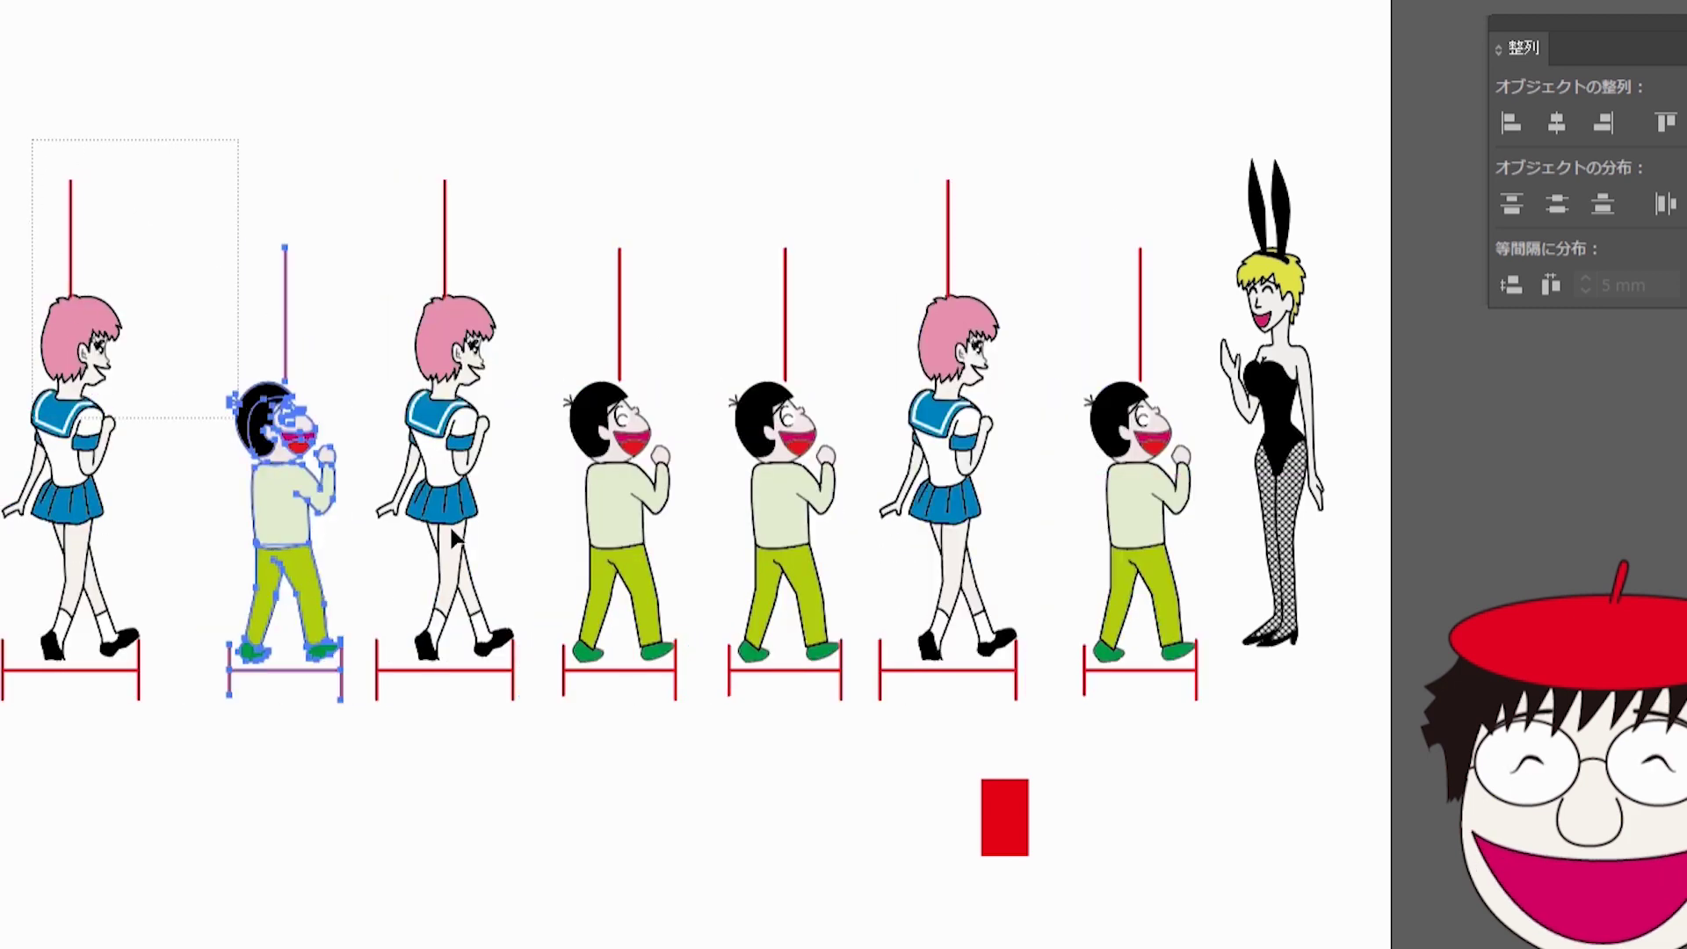
# Apply Horizontal Distribute Center to all walking figures except the bunny girl
pyautogui.moveTo(30, 143); pyautogui.dragTo(1190, 550)
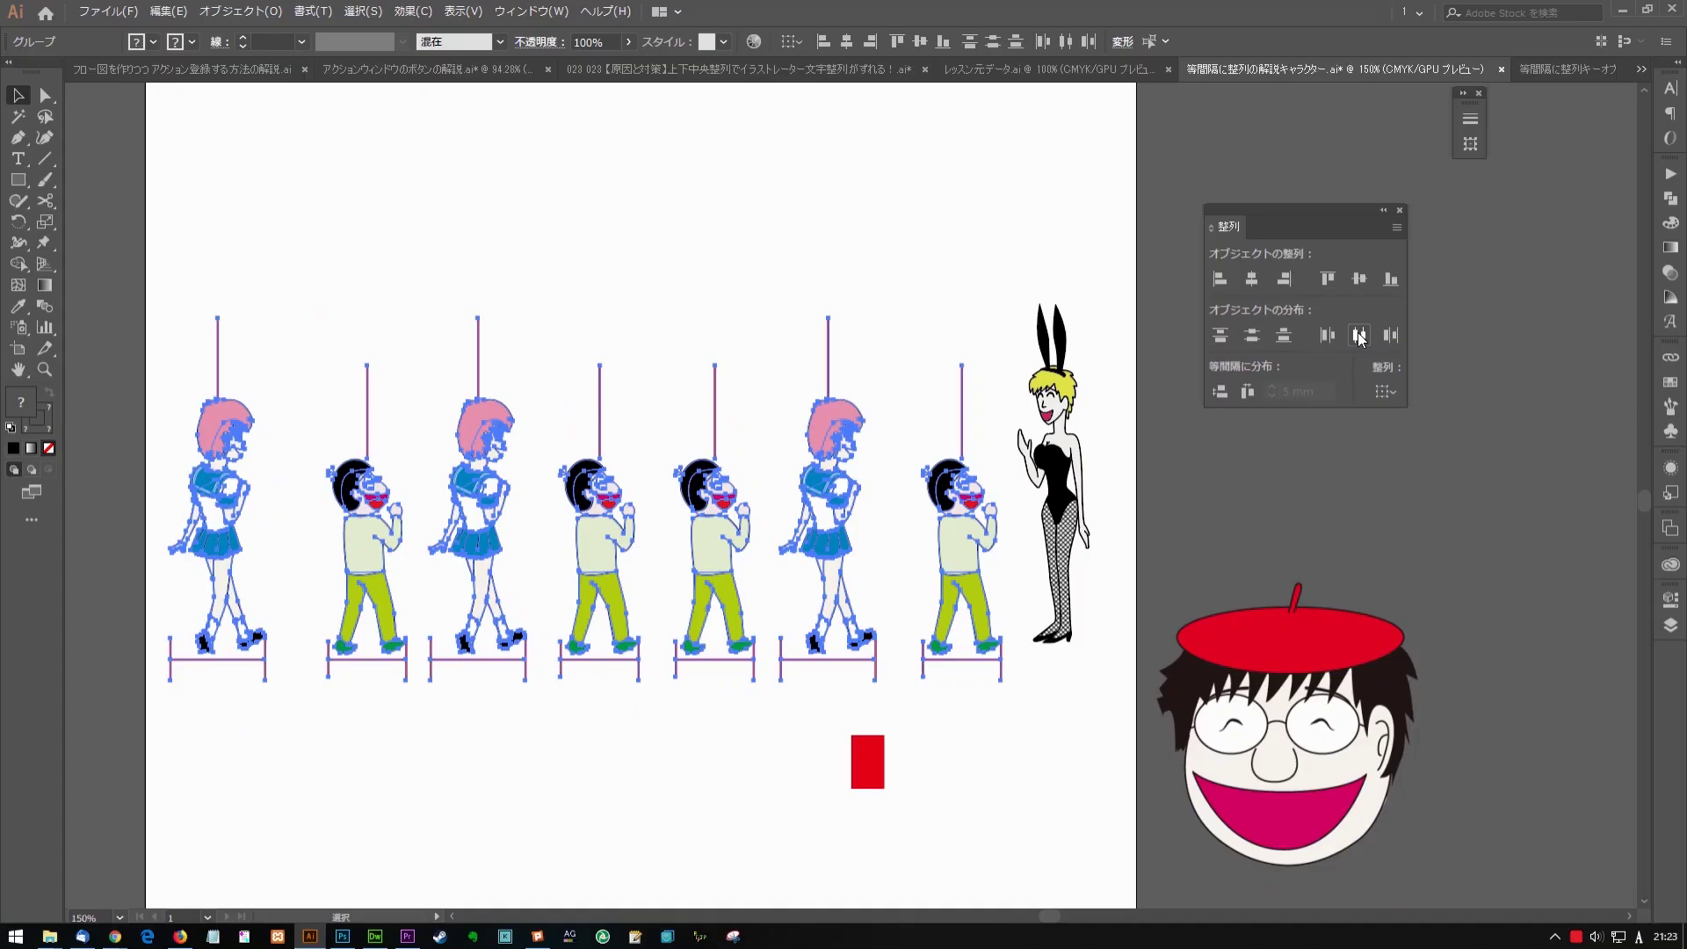
pyautogui.click(1324, 337)
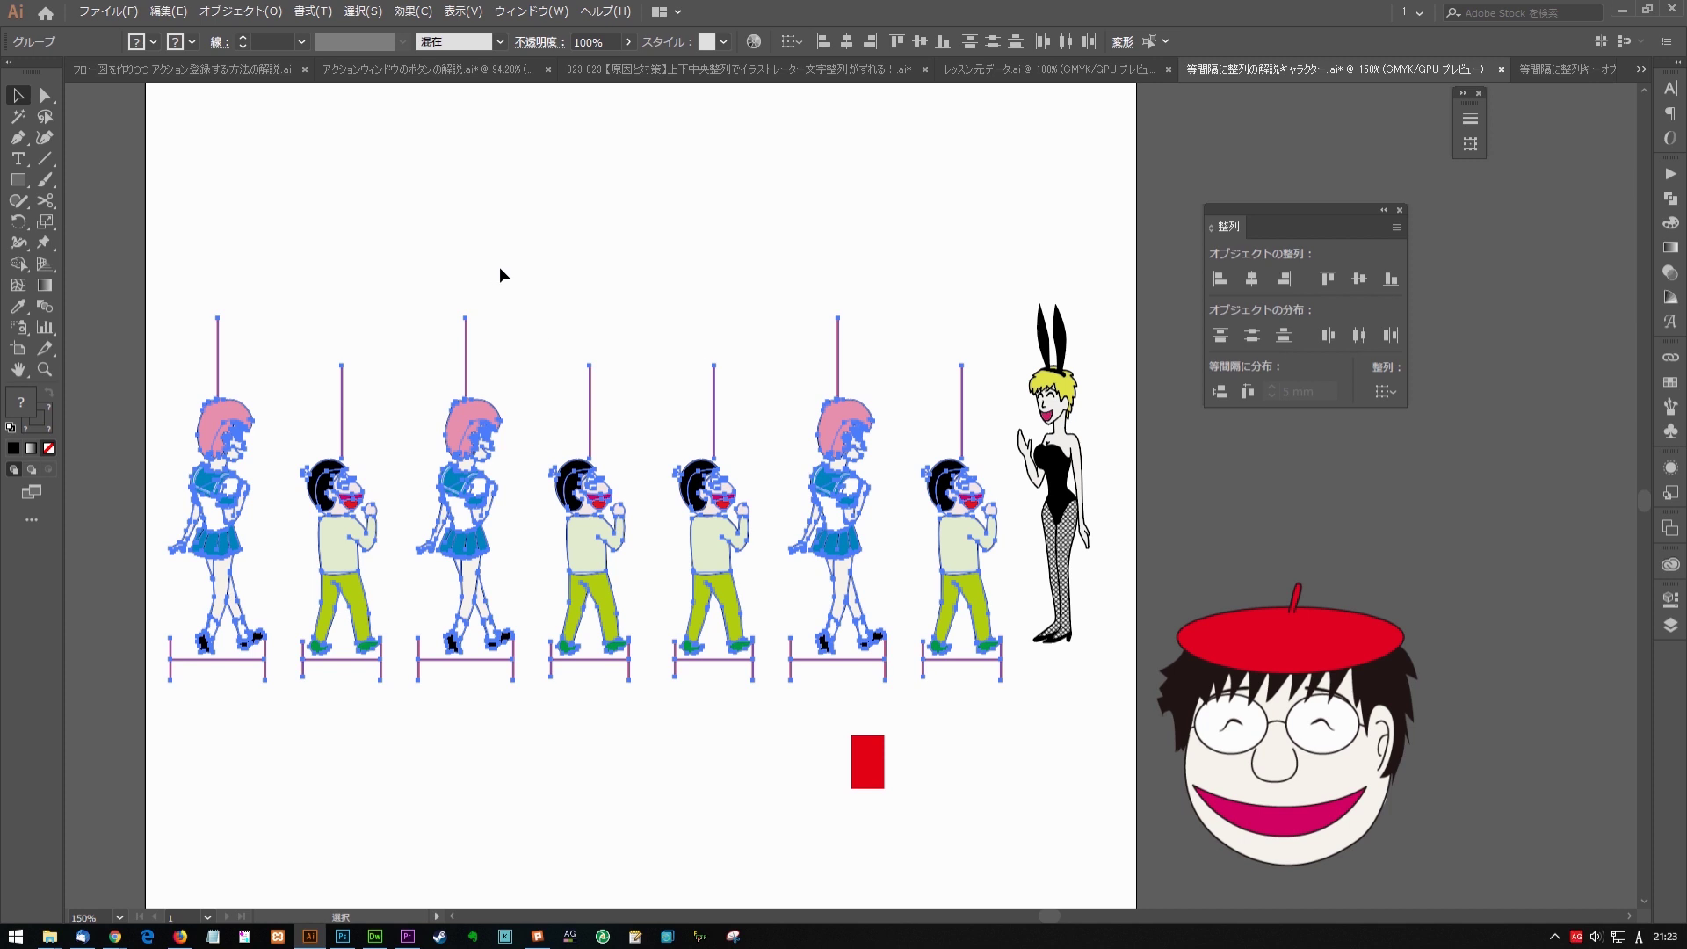
pyautogui.click(434, 332)
pyautogui.moveTo(200, 297)
pyautogui.mouseDown()
pyautogui.moveTo(350, 366)
pyautogui.moveTo(424, 297)
pyautogui.mouseUp()
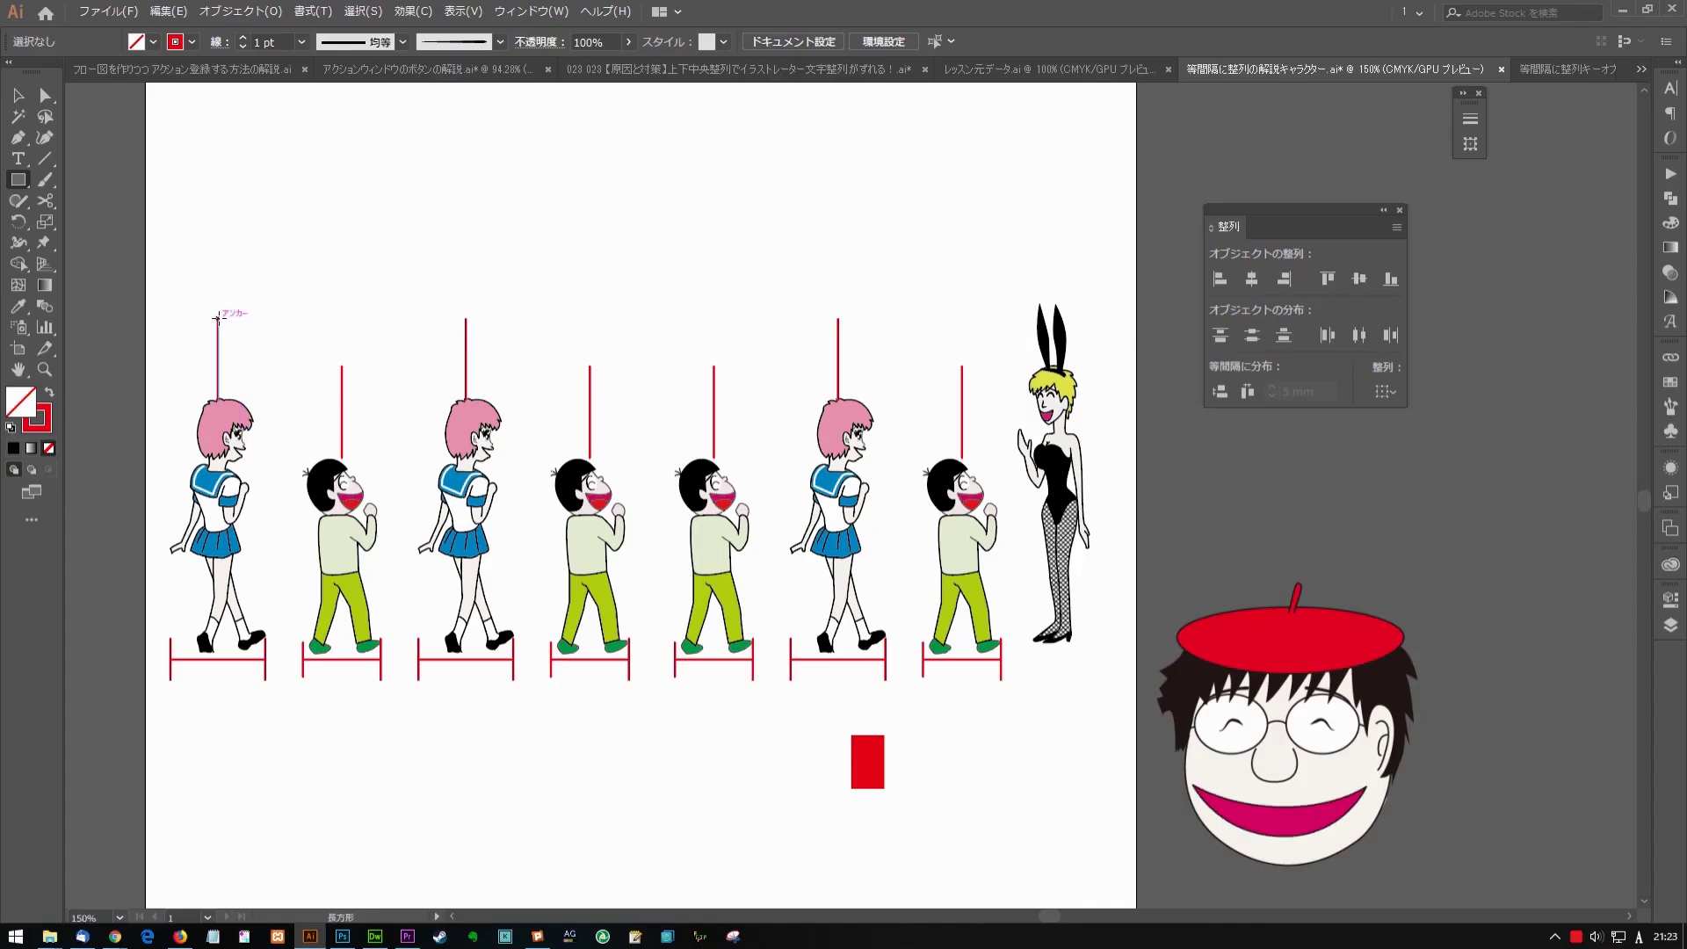
pyautogui.moveTo(218, 318); pyautogui.dragTo(342, 366)
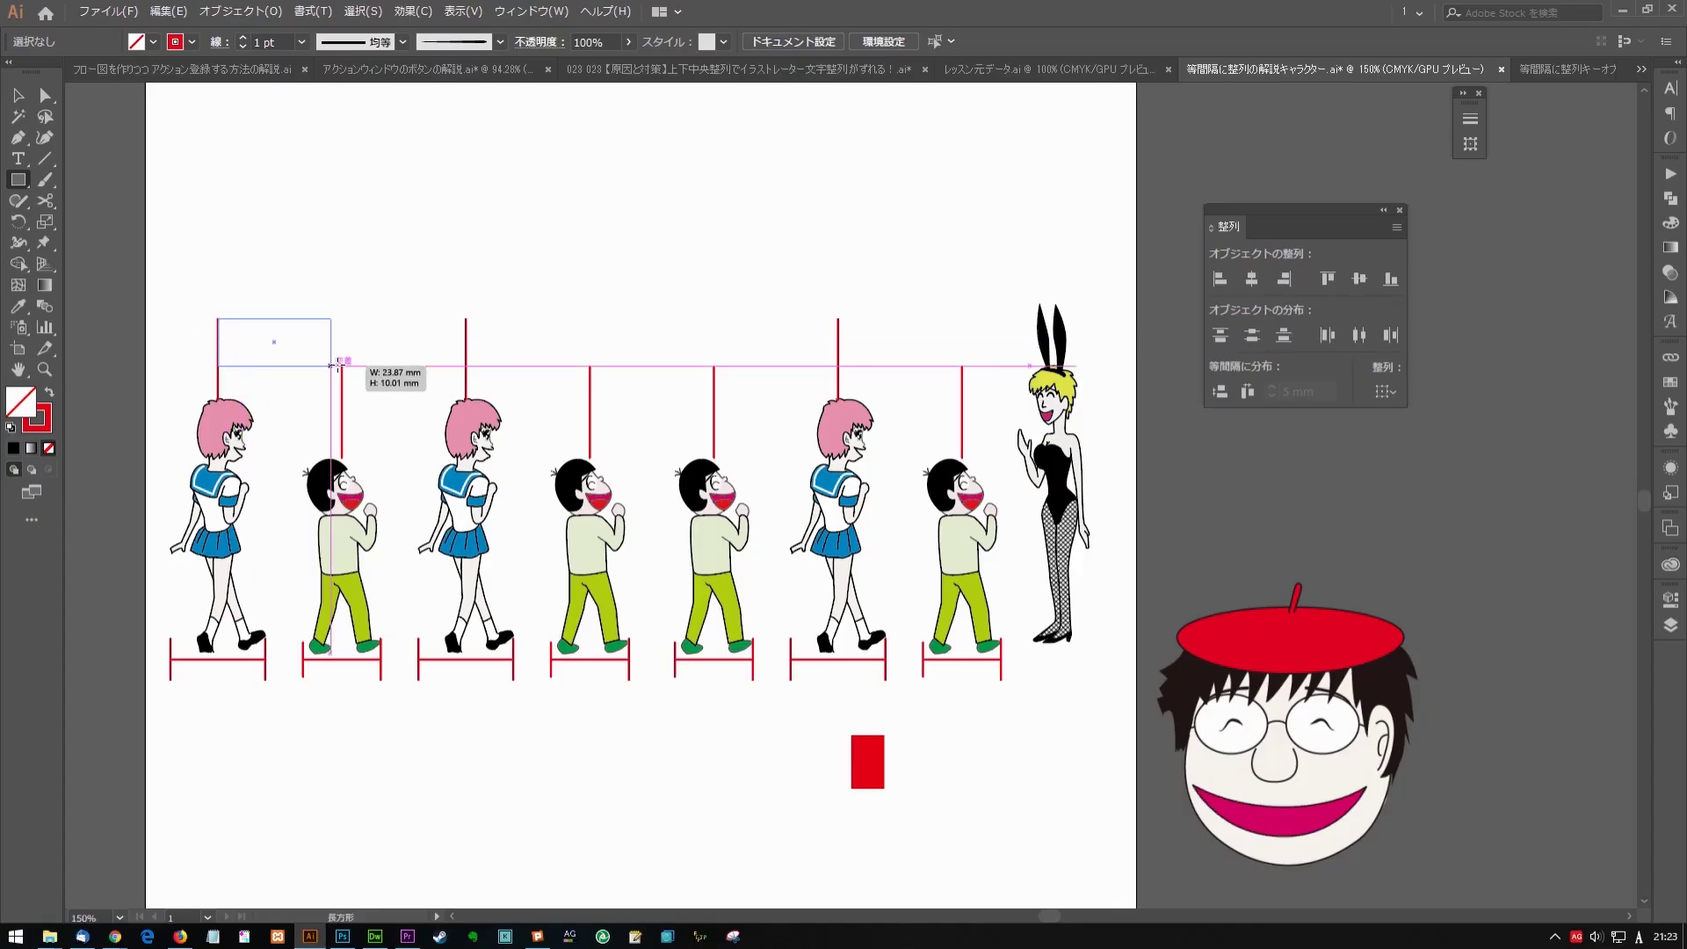
pyautogui.moveTo(218, 366); pyautogui.dragTo(341, 365)
pyautogui.hotkey('ctrl', 'd')
pyautogui.hotkey('ctrl', 'd')
pyautogui.hotkey('ctrl', 'd')
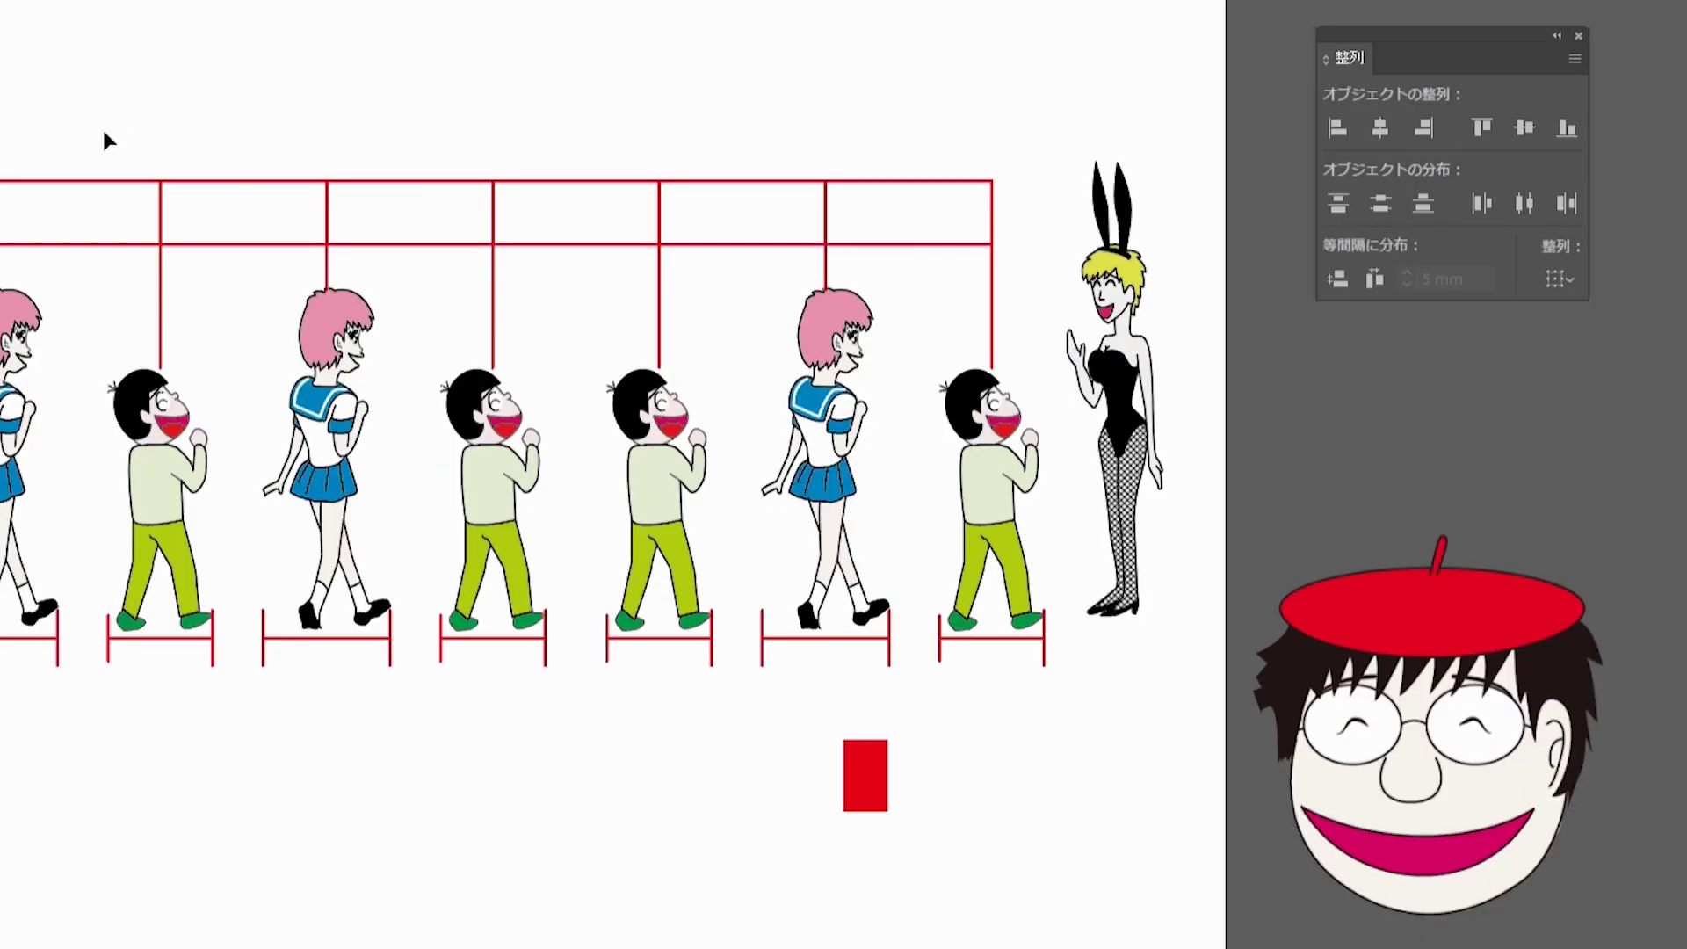
pyautogui.moveTo(311, 239); pyautogui.dragTo(1016, 172)
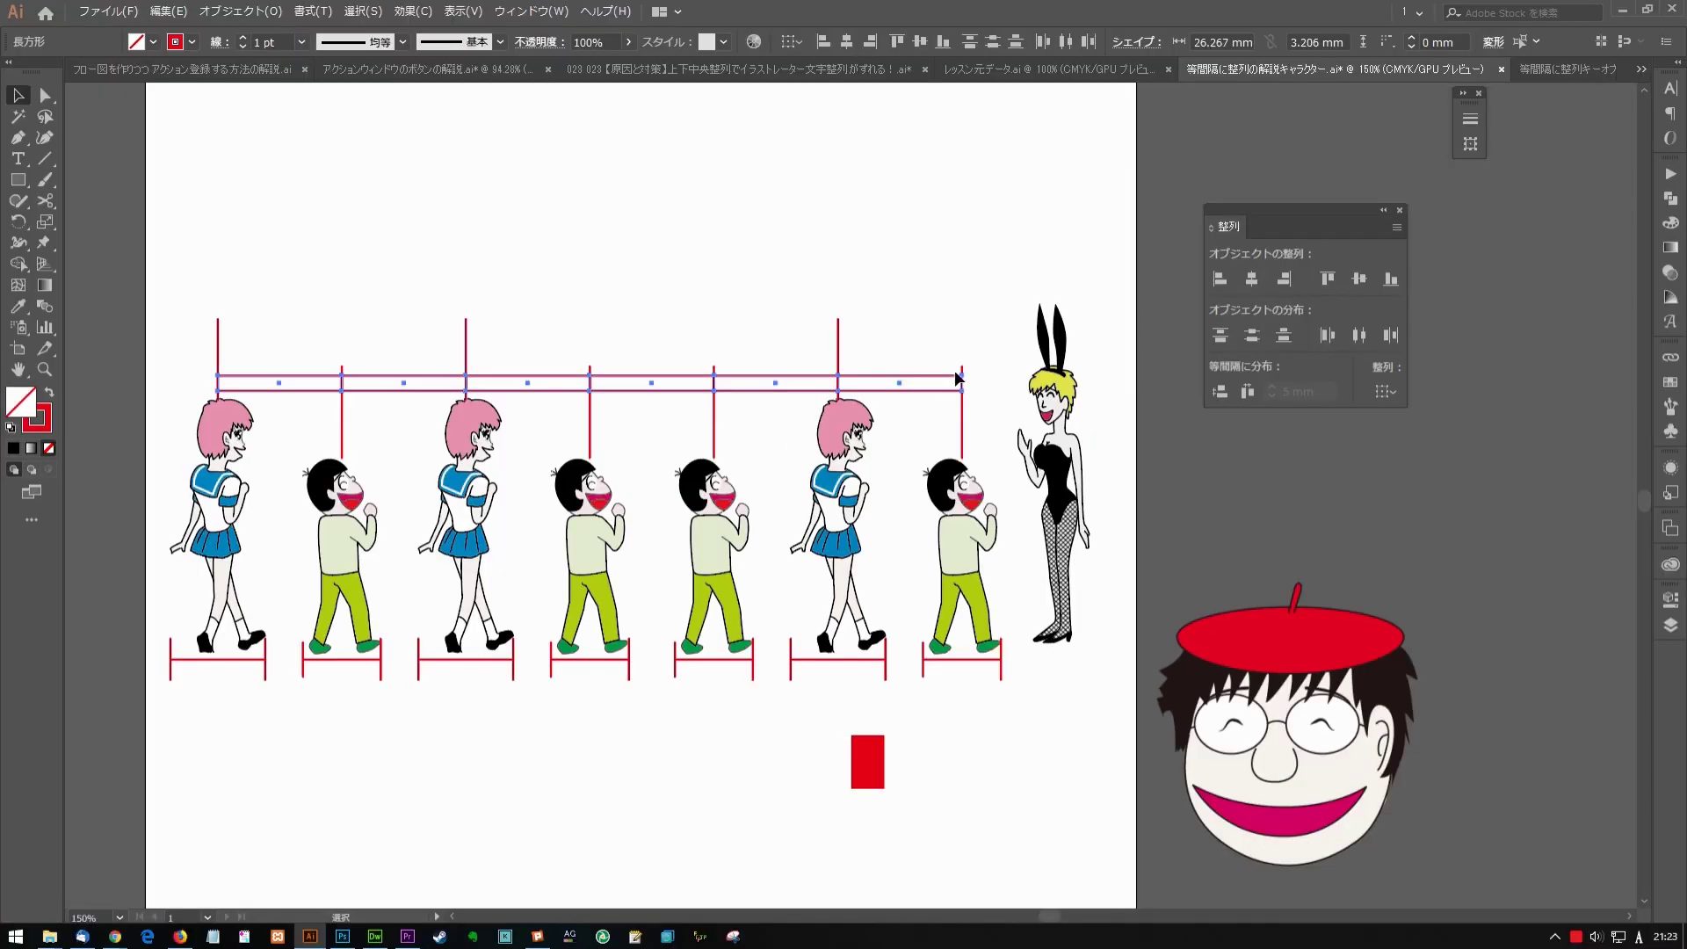
pyautogui.press('Delete')
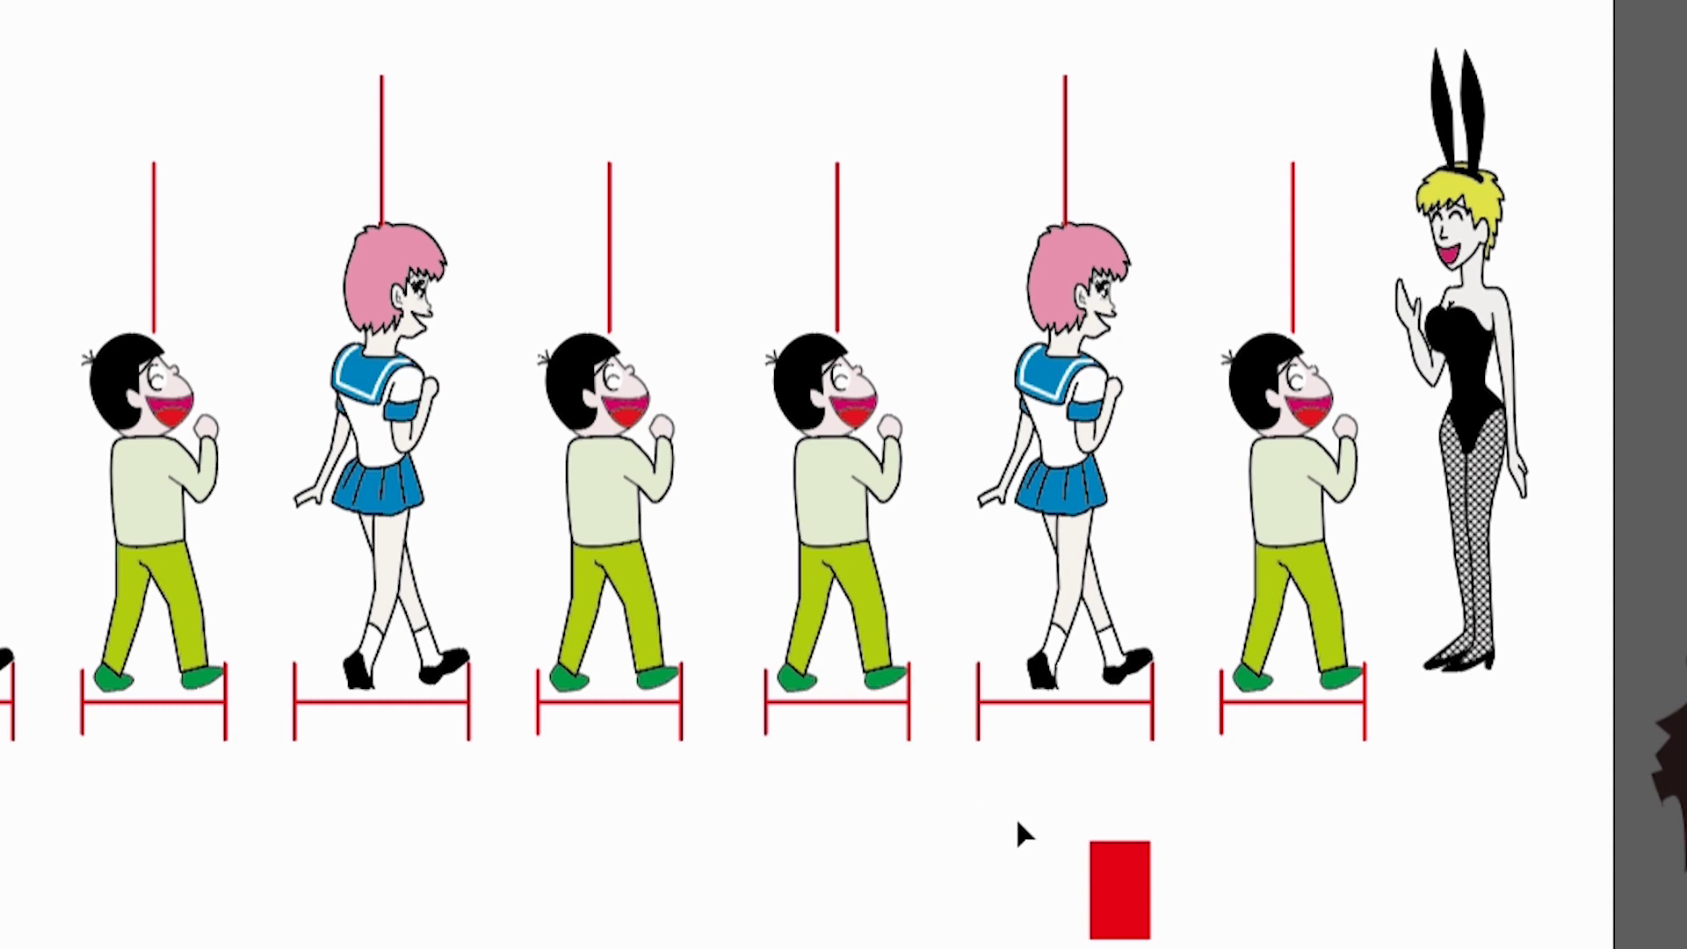
# Move the red rectangle up into the first gap between the characters' bracket lines
pyautogui.click(1137, 861)
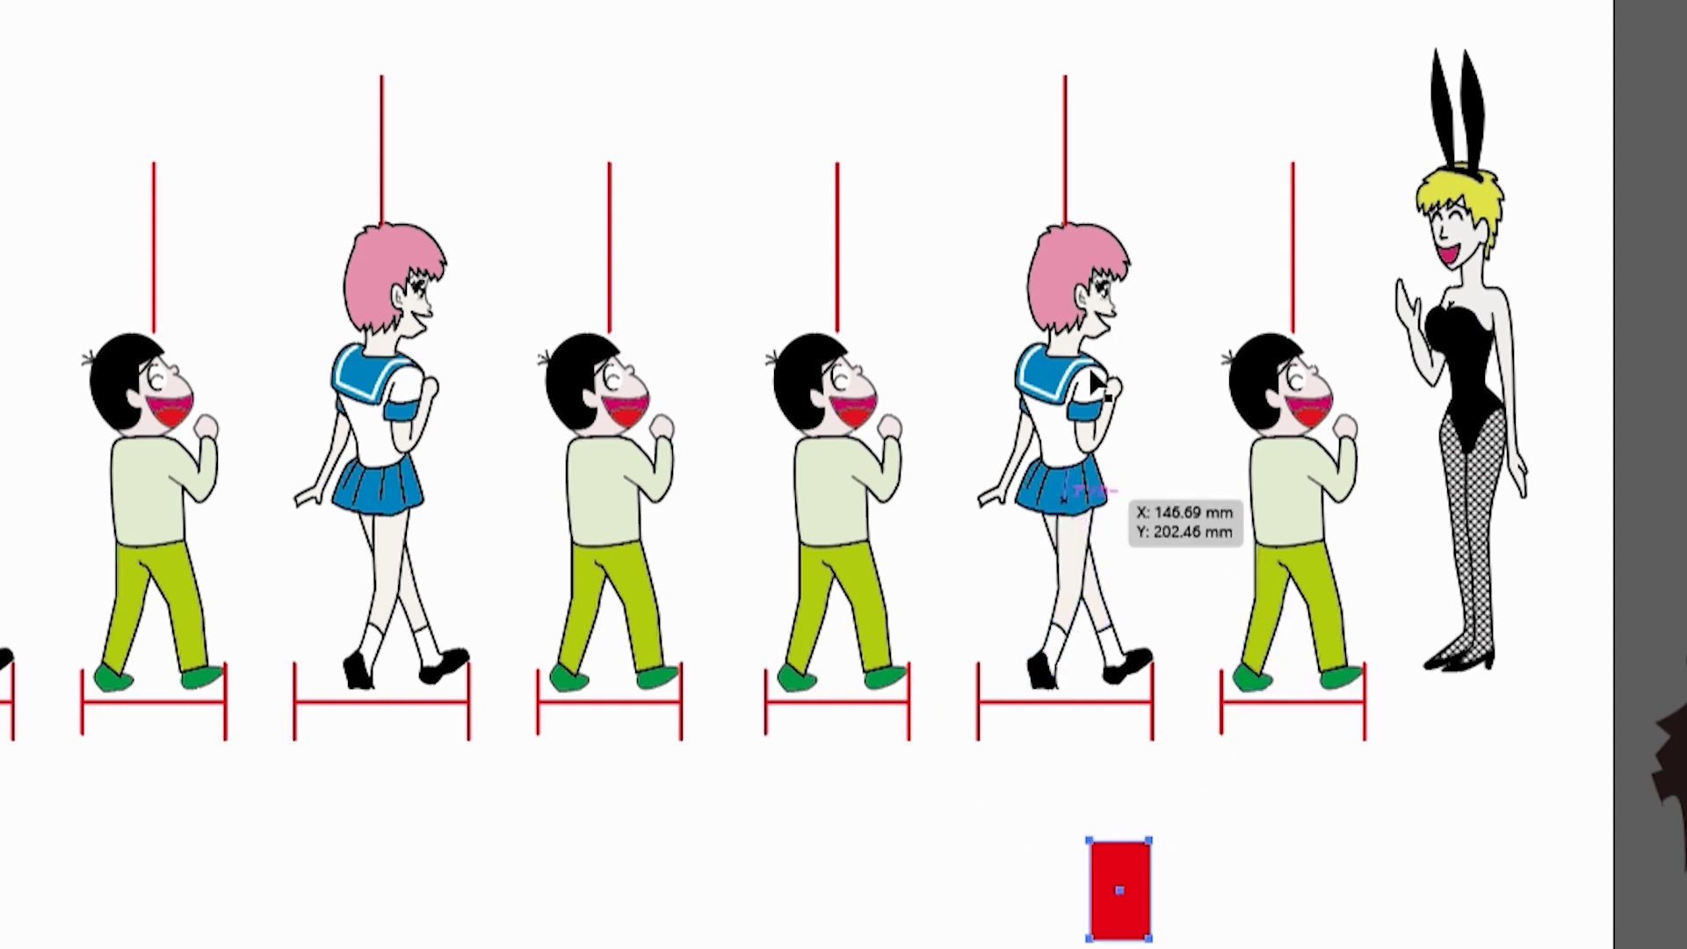
pyautogui.click(1268, 411)
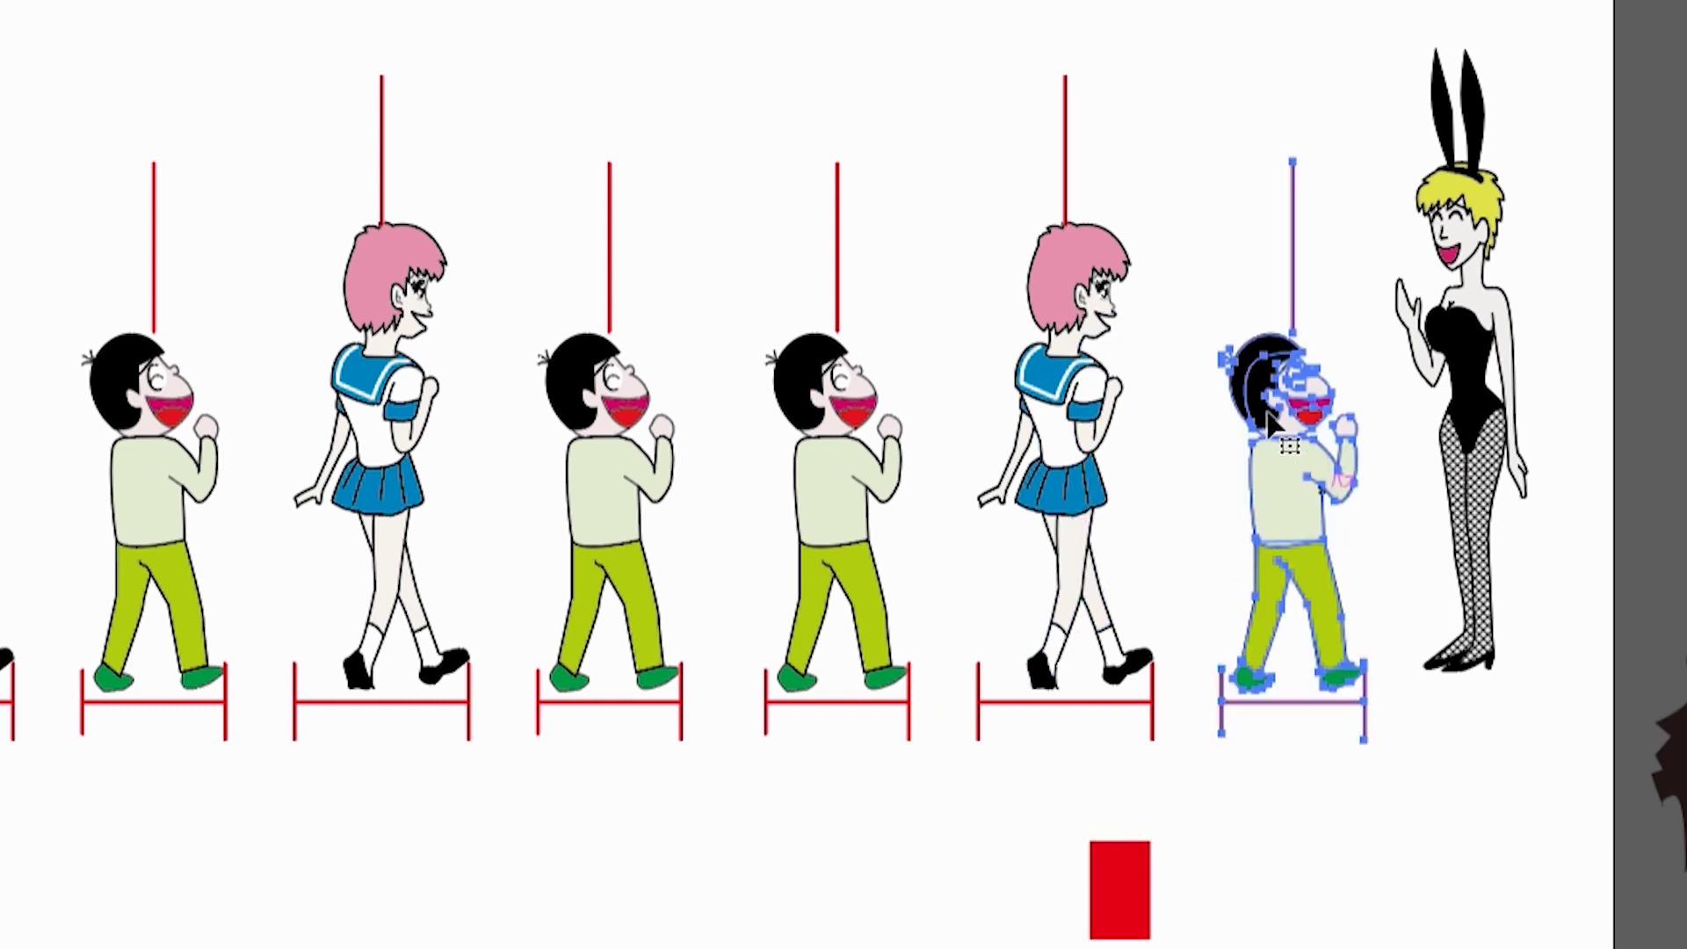
pyautogui.click(1057, 496)
pyautogui.click(1319, 763)
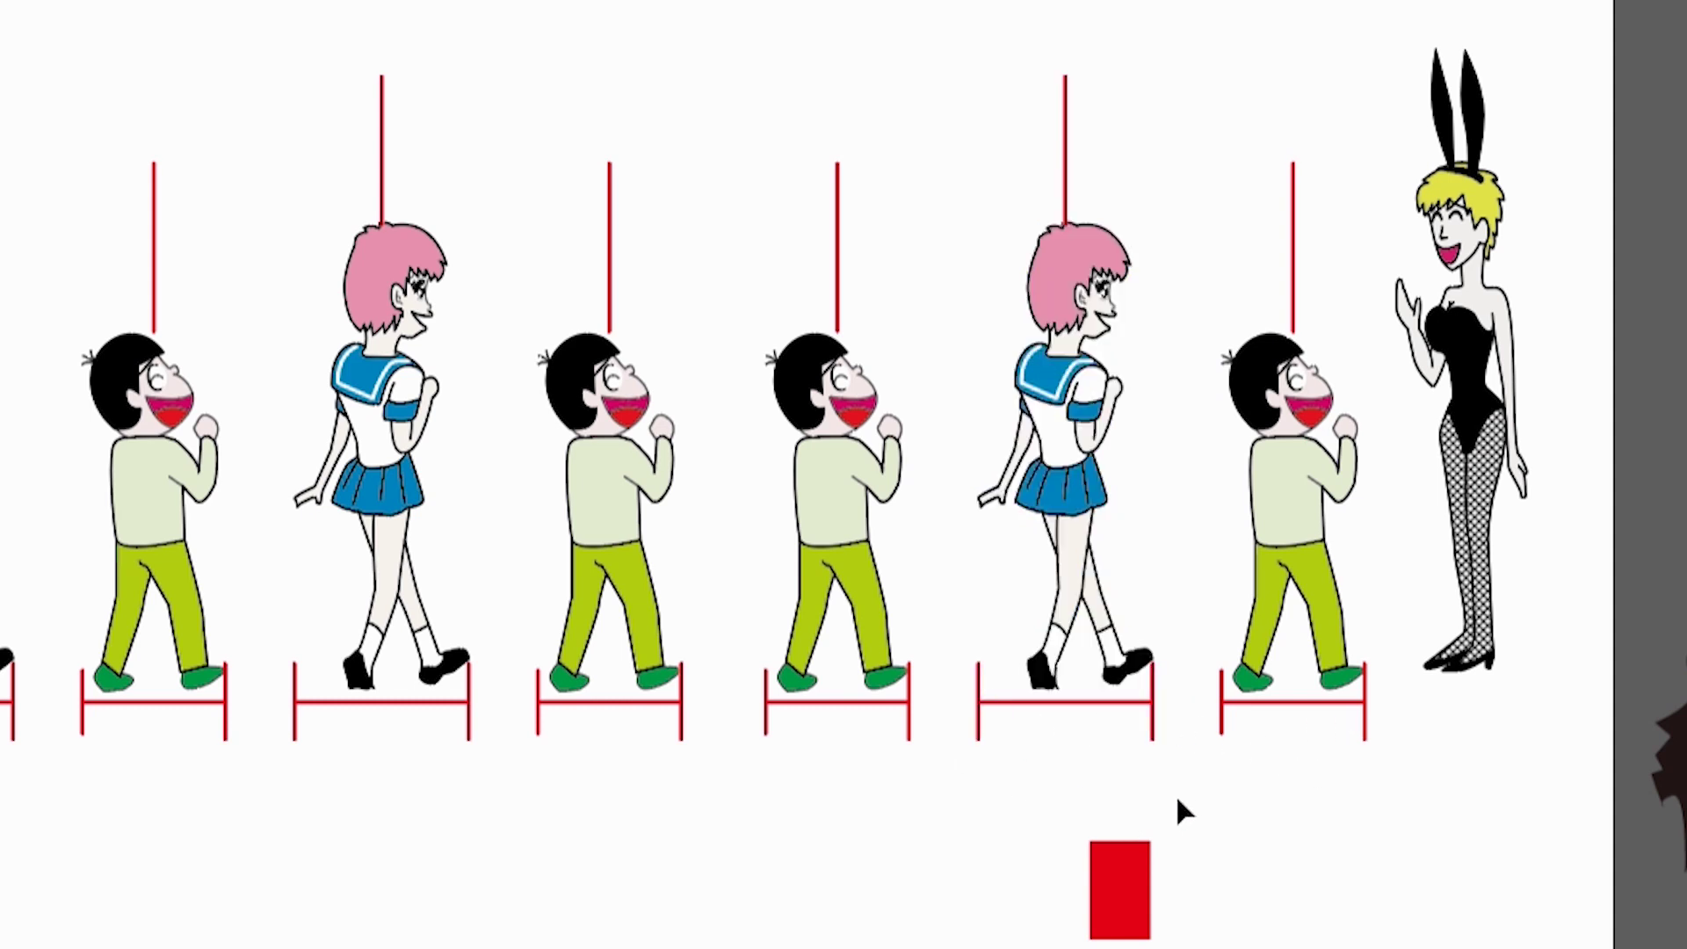
pyautogui.moveTo(1150, 842); pyautogui.dragTo(1222, 706)
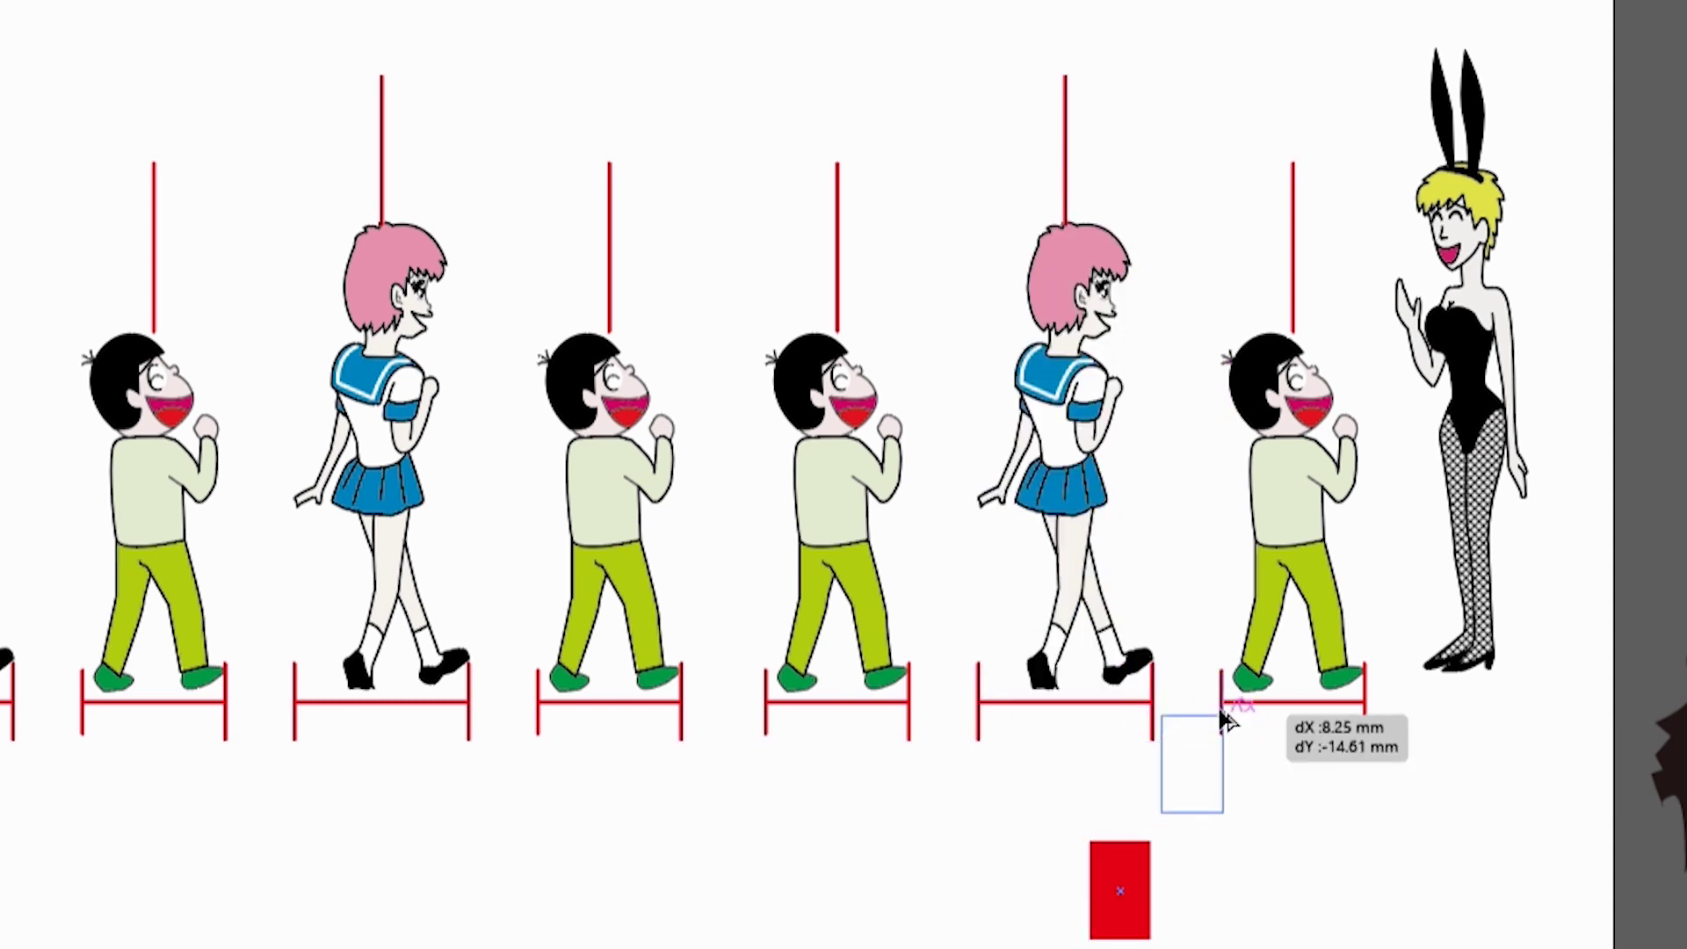
pyautogui.moveTo(1221, 716); pyautogui.dragTo(979, 714)
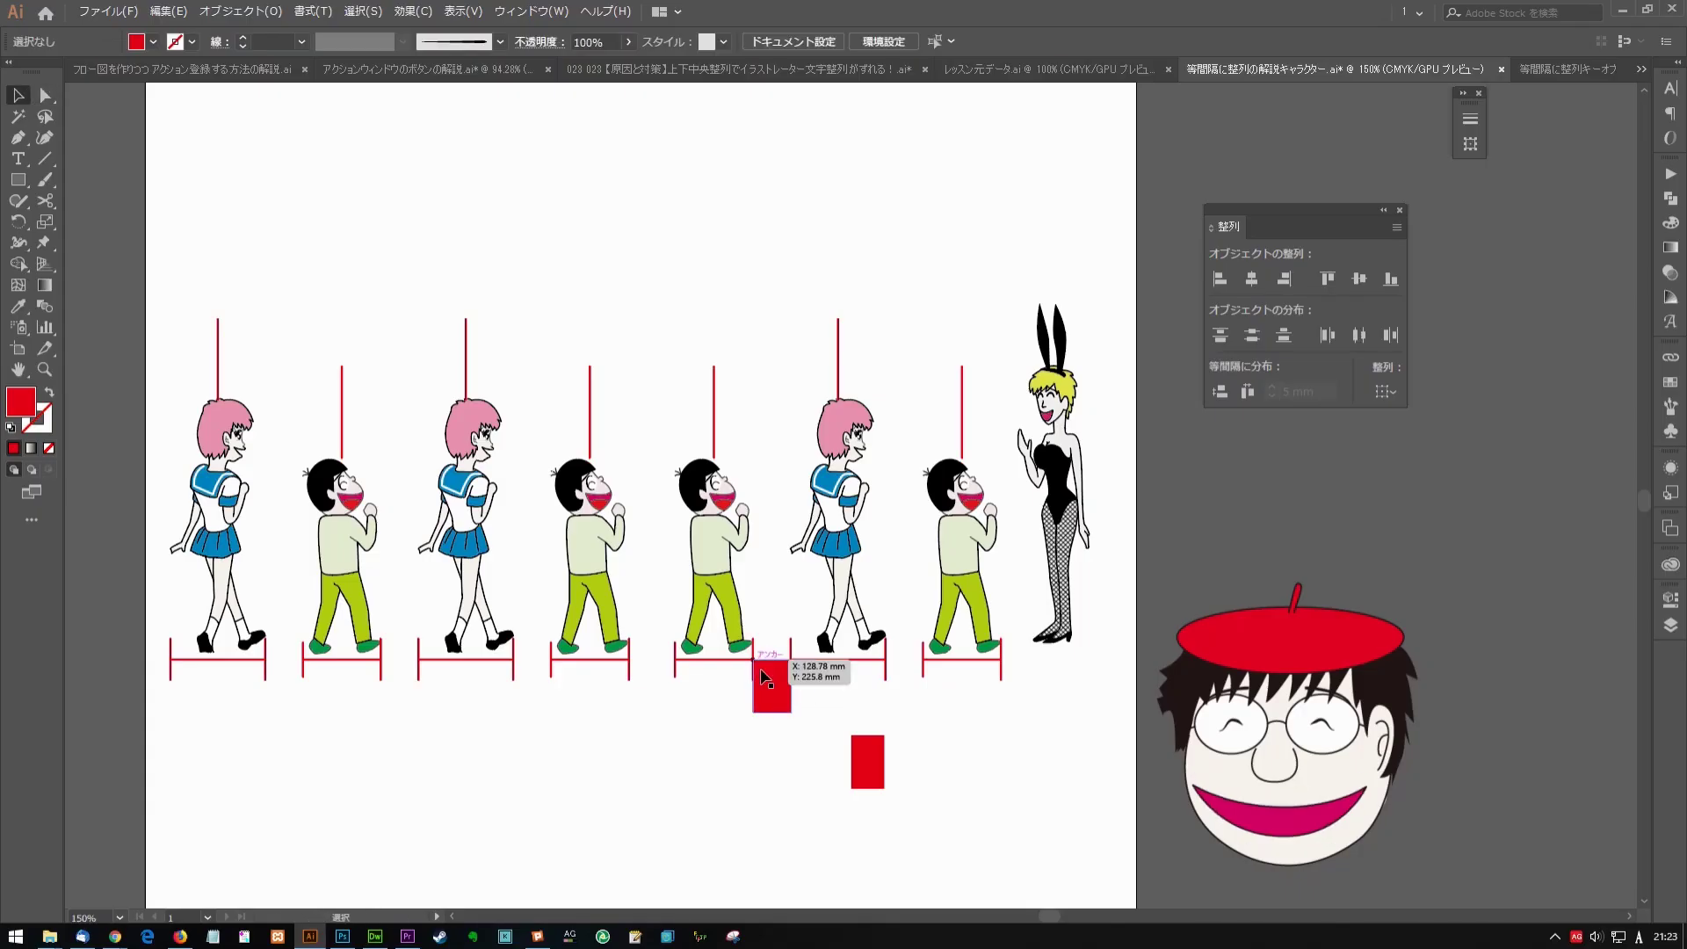
# Copy the red rectangle into each remaining bracket gap, then zoom out to the whole artboard
pyautogui.moveTo(771, 667)
pyautogui.mouseDown()
pyautogui.moveTo(903, 668)
pyautogui.moveTo(675, 660)
pyautogui.mouseUp()
pyautogui.scroll(3, 675, 661)
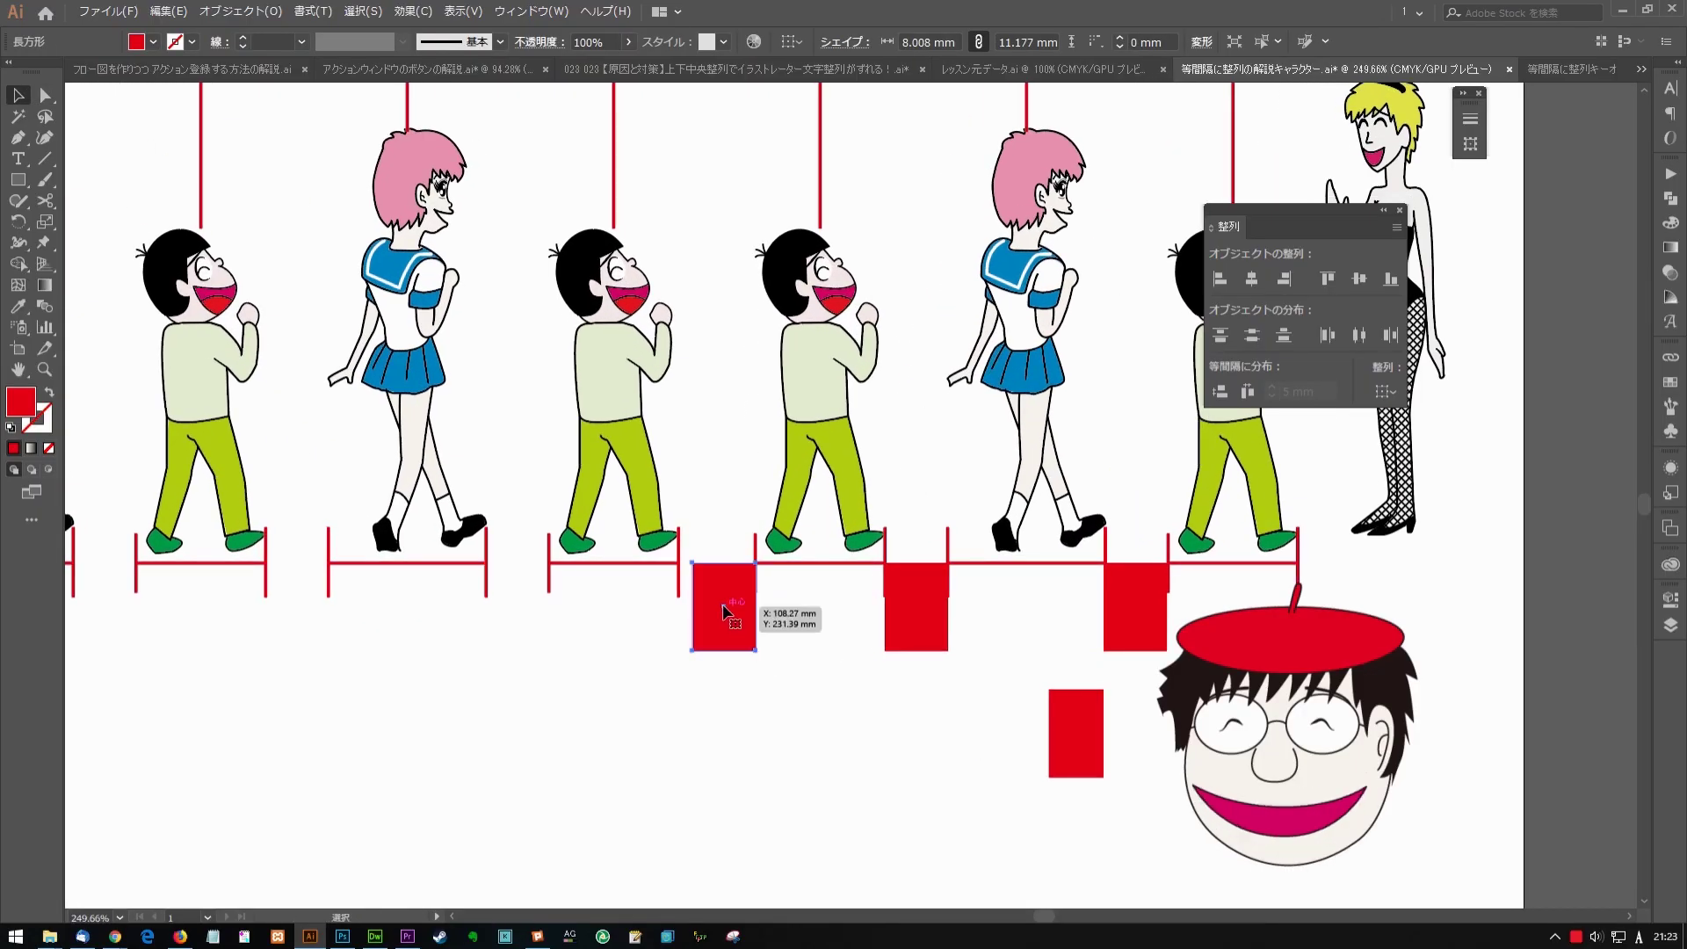
pyautogui.moveTo(754, 575); pyautogui.dragTo(543, 563)
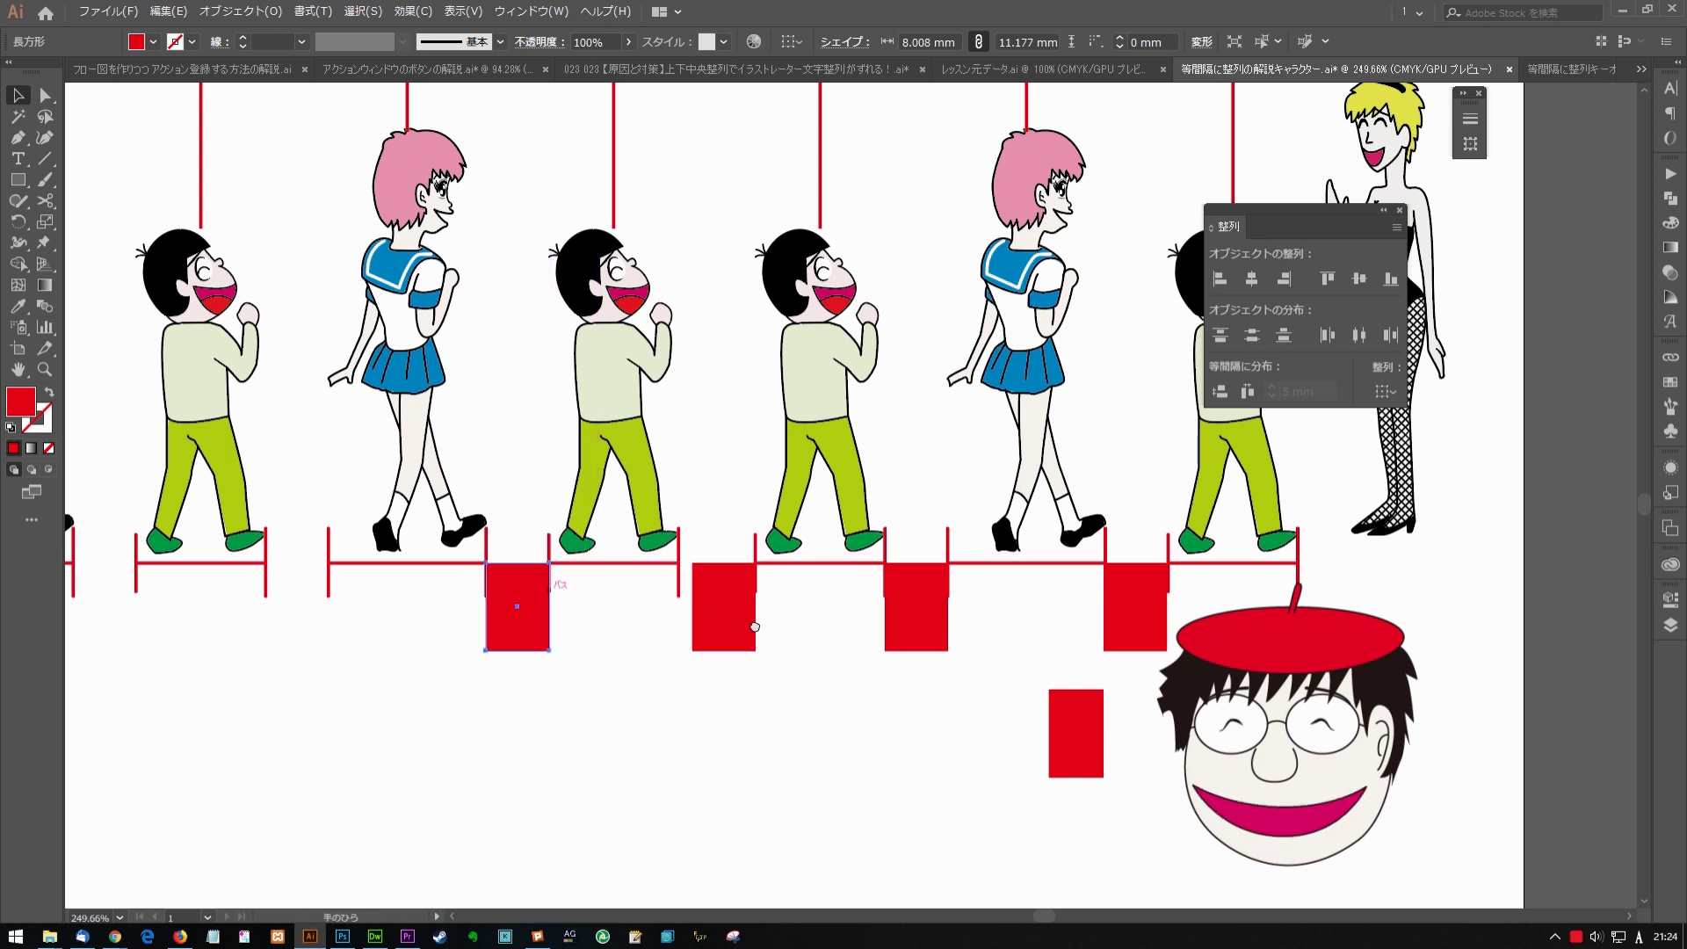
pyautogui.moveTo(667, 615); pyautogui.dragTo(1083, 642)
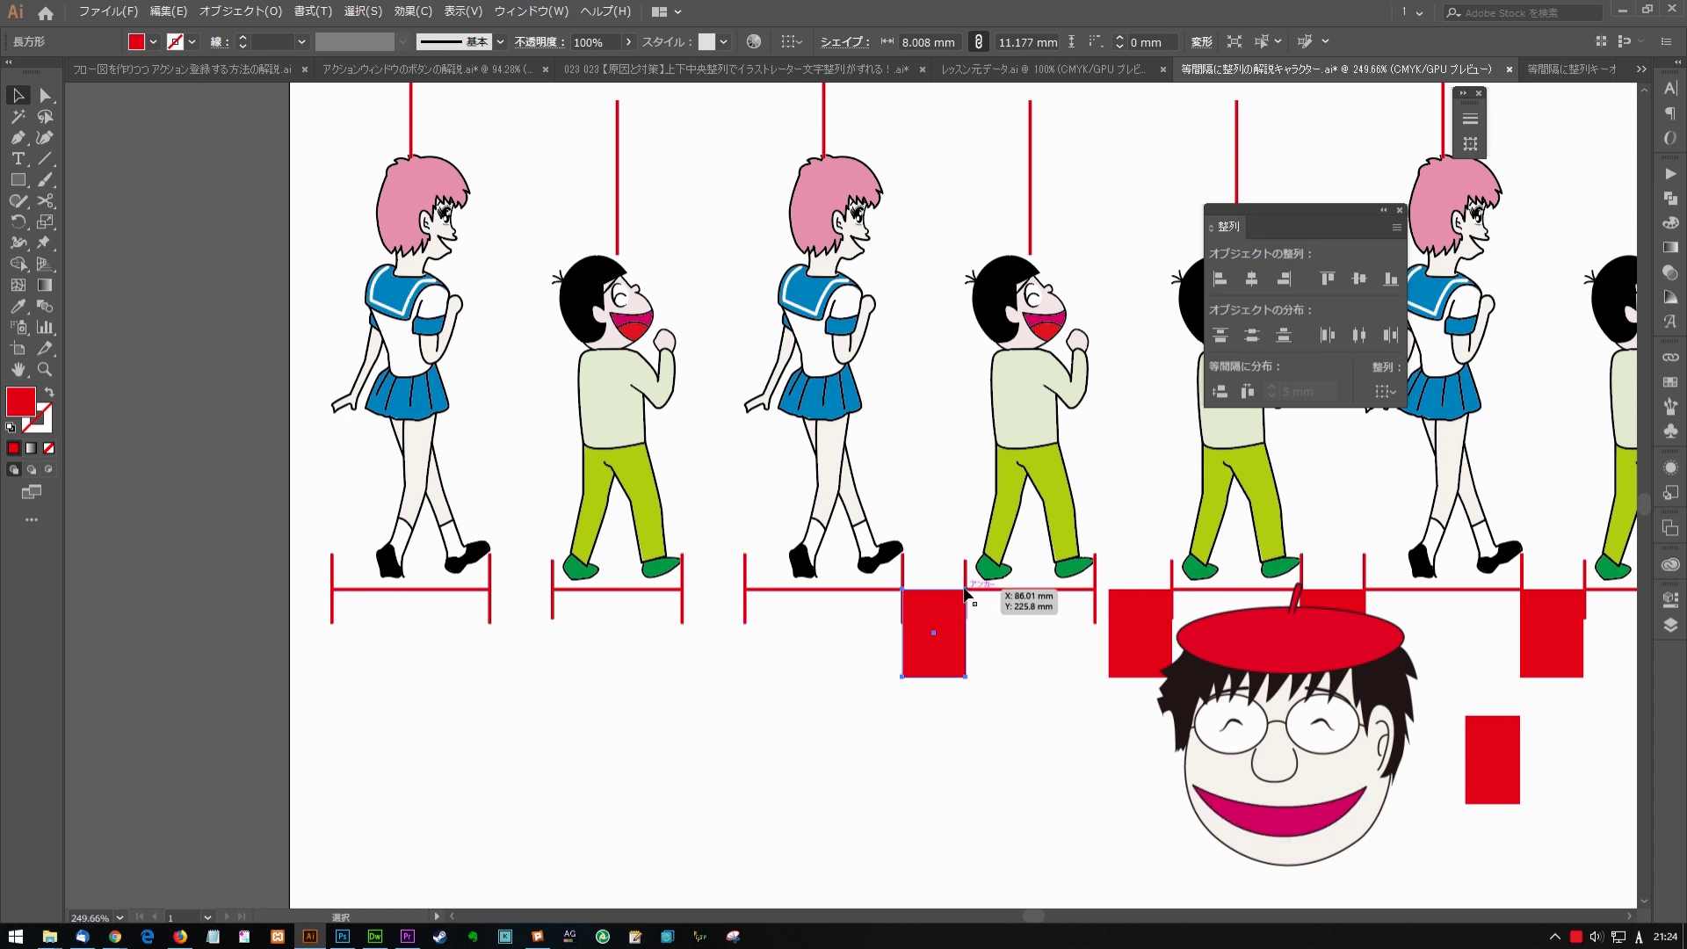
pyautogui.moveTo(893, 589); pyautogui.dragTo(745, 601)
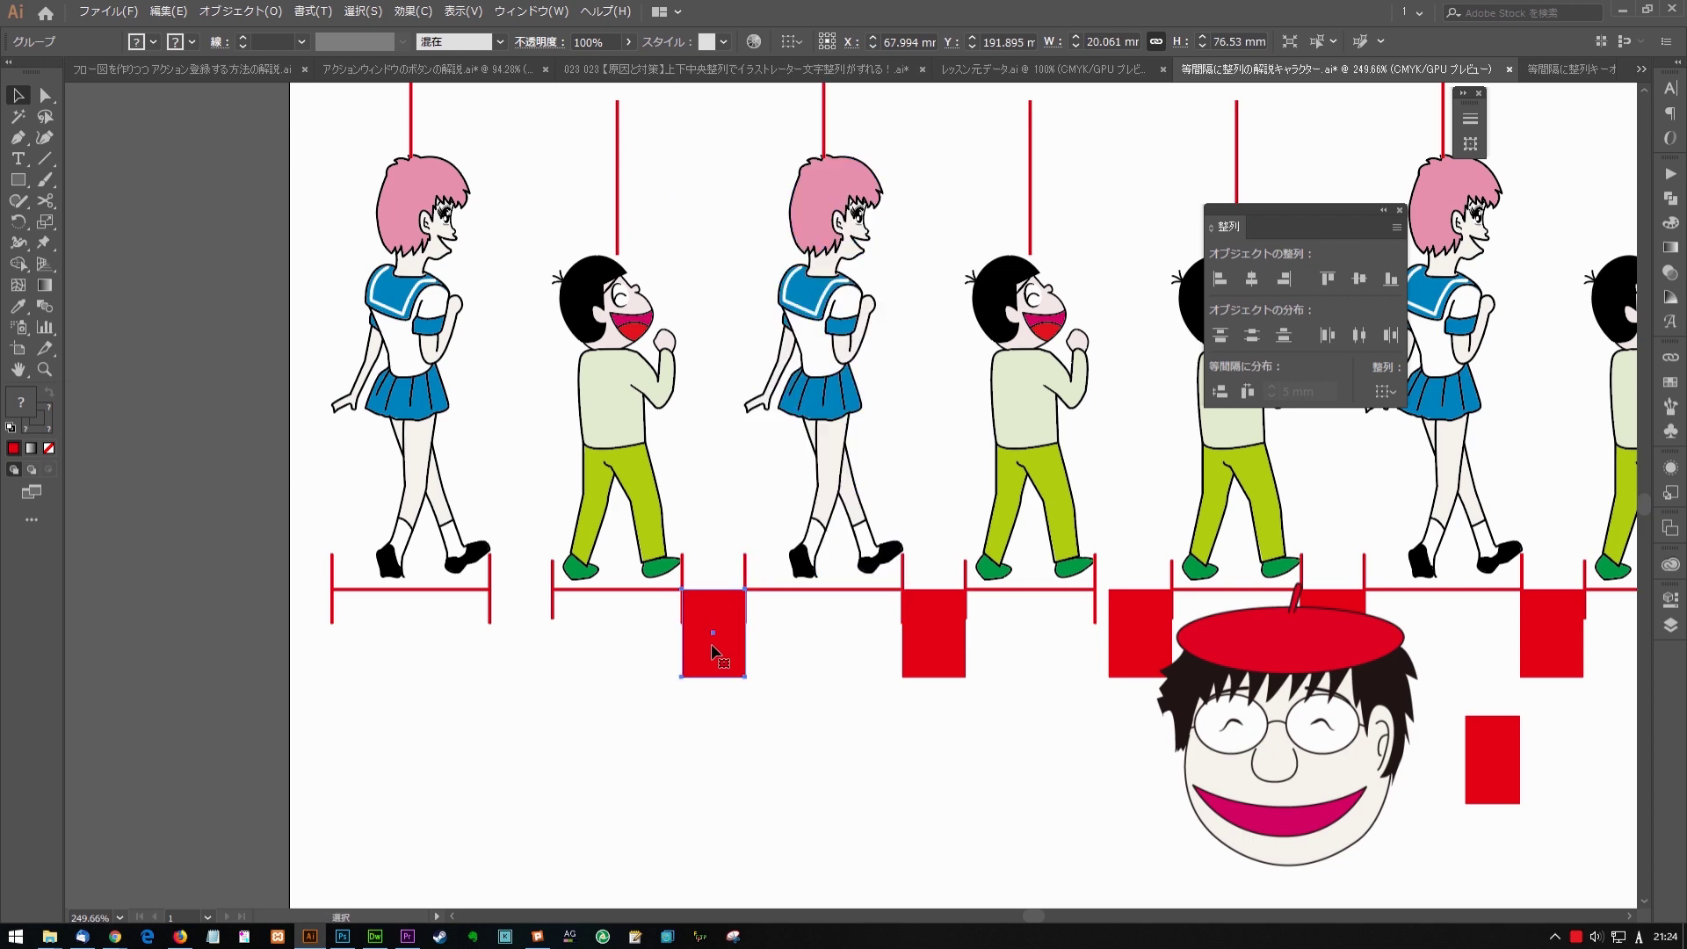
pyautogui.moveTo(741, 600); pyautogui.dragTo(554, 591)
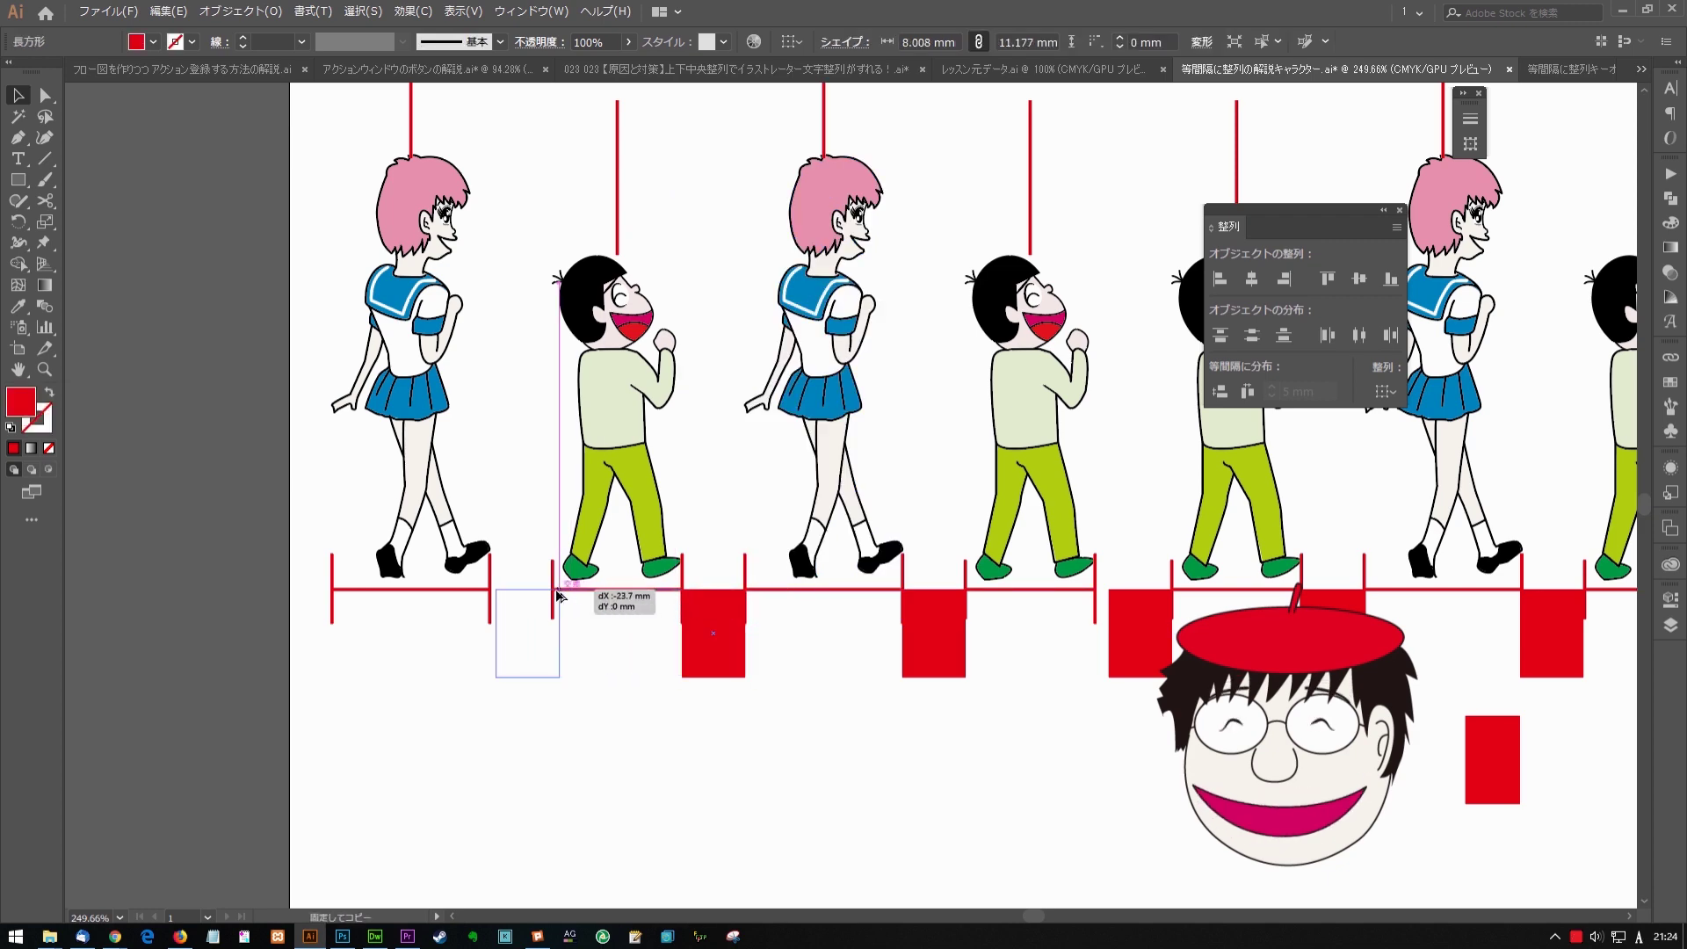
pyautogui.hotkey('ctrl', '-')
pyautogui.hotkey('ctrl', '-')
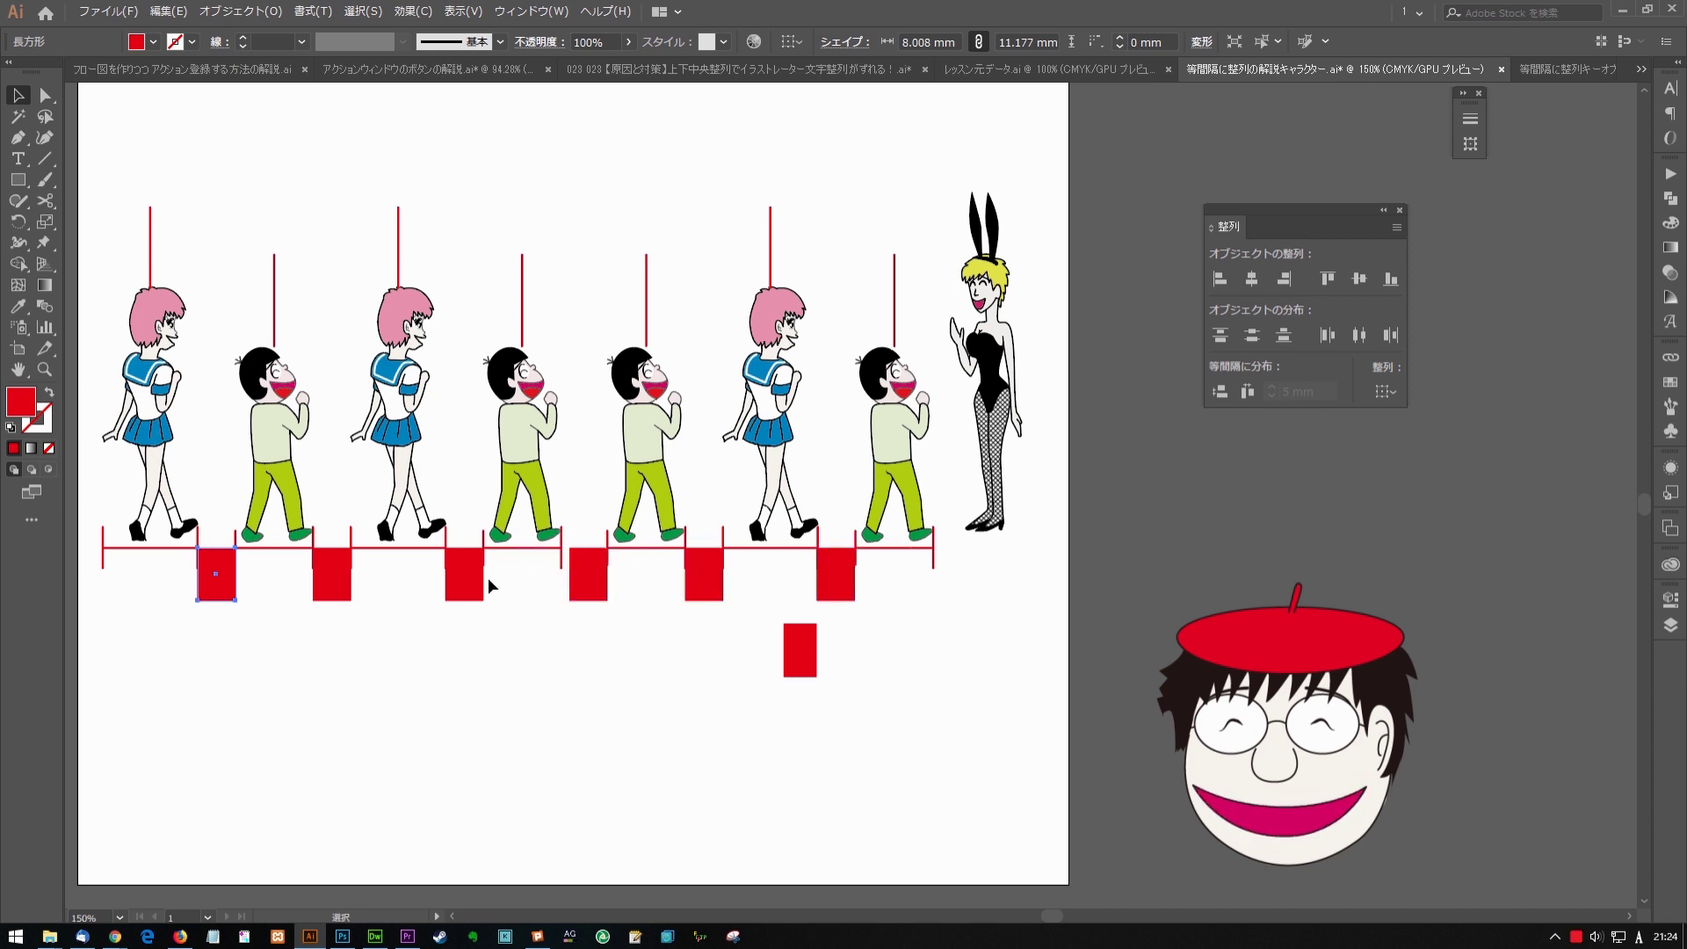
pyautogui.moveTo(201, 630)
pyautogui.mouseDown()
pyautogui.moveTo(405, 675)
pyautogui.moveTo(963, 655)
pyautogui.mouseUp()
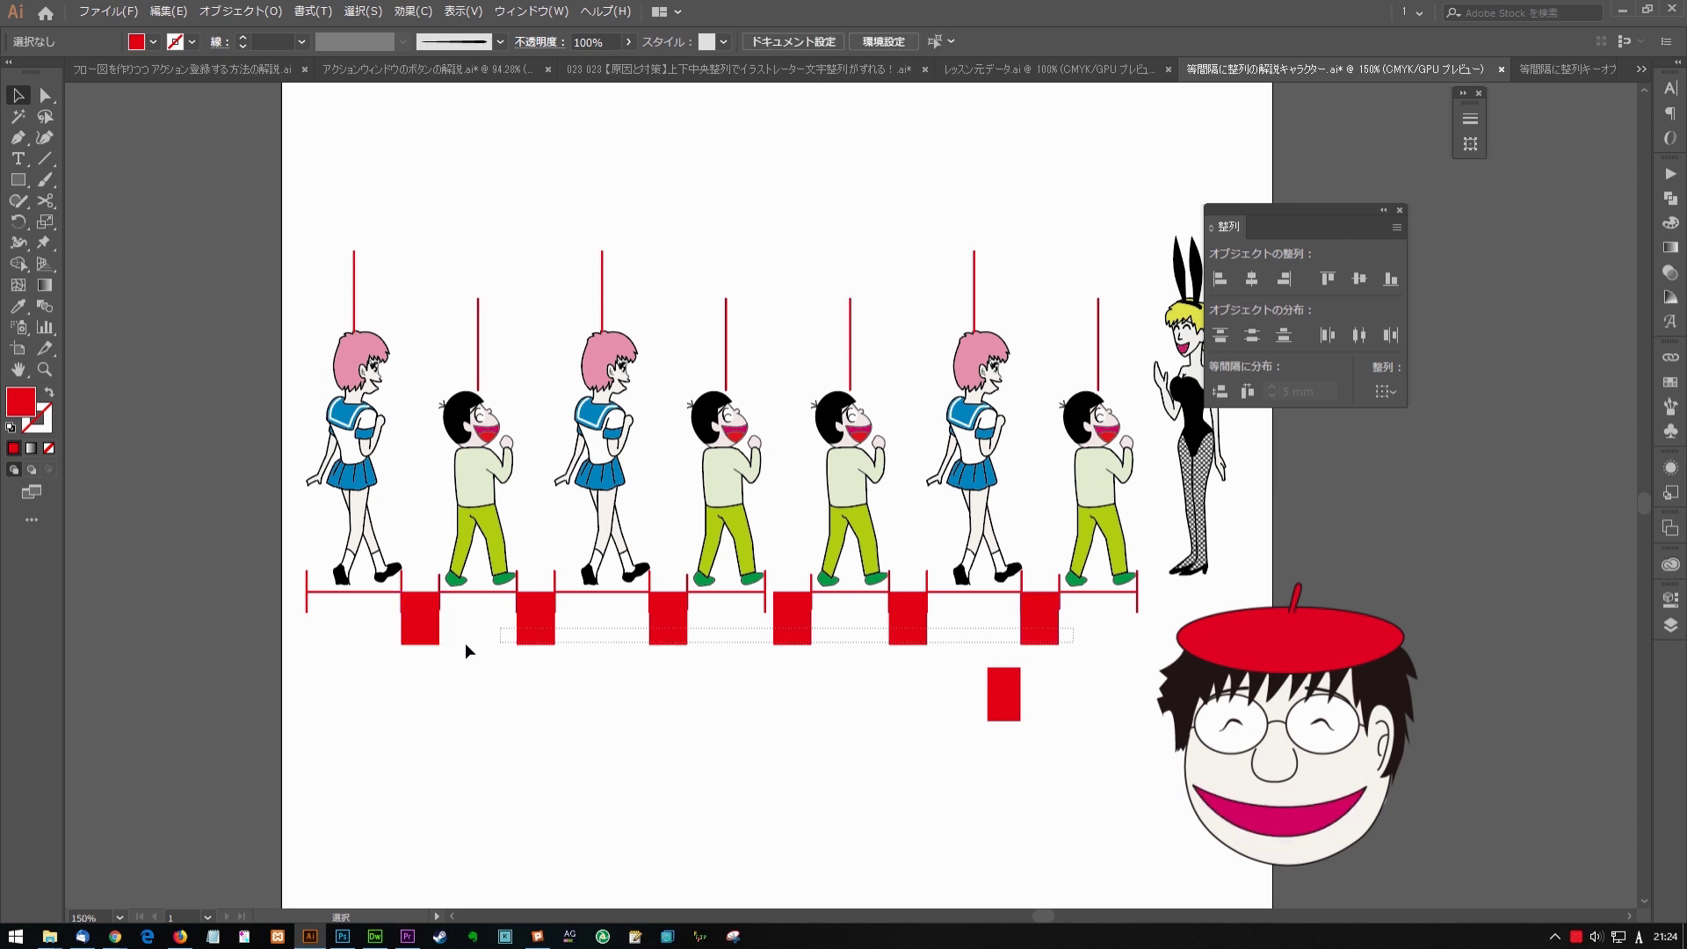
# Delete the six spacer rectangles and distribute the seven walking figures with equal horizontal spacing
pyautogui.press('Delete')
pyautogui.moveTo(494, 666); pyautogui.dragTo(451, 689)
pyautogui.moveTo(315, 664); pyautogui.dragTo(1071, 530)
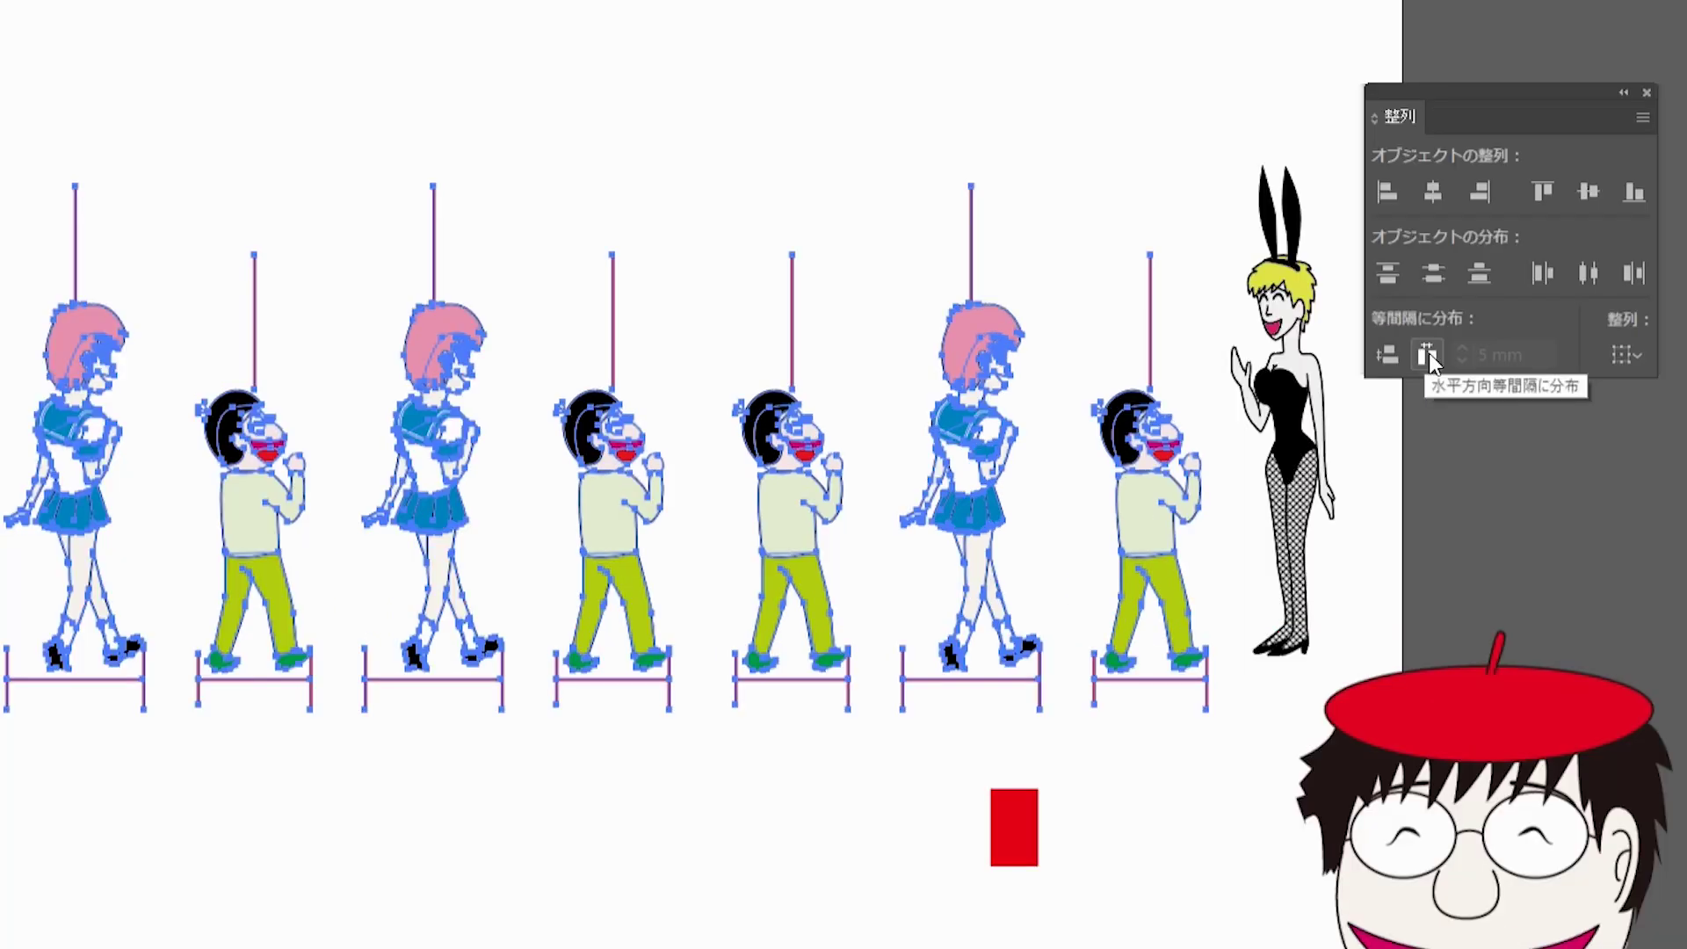
pyautogui.click(1428, 357)
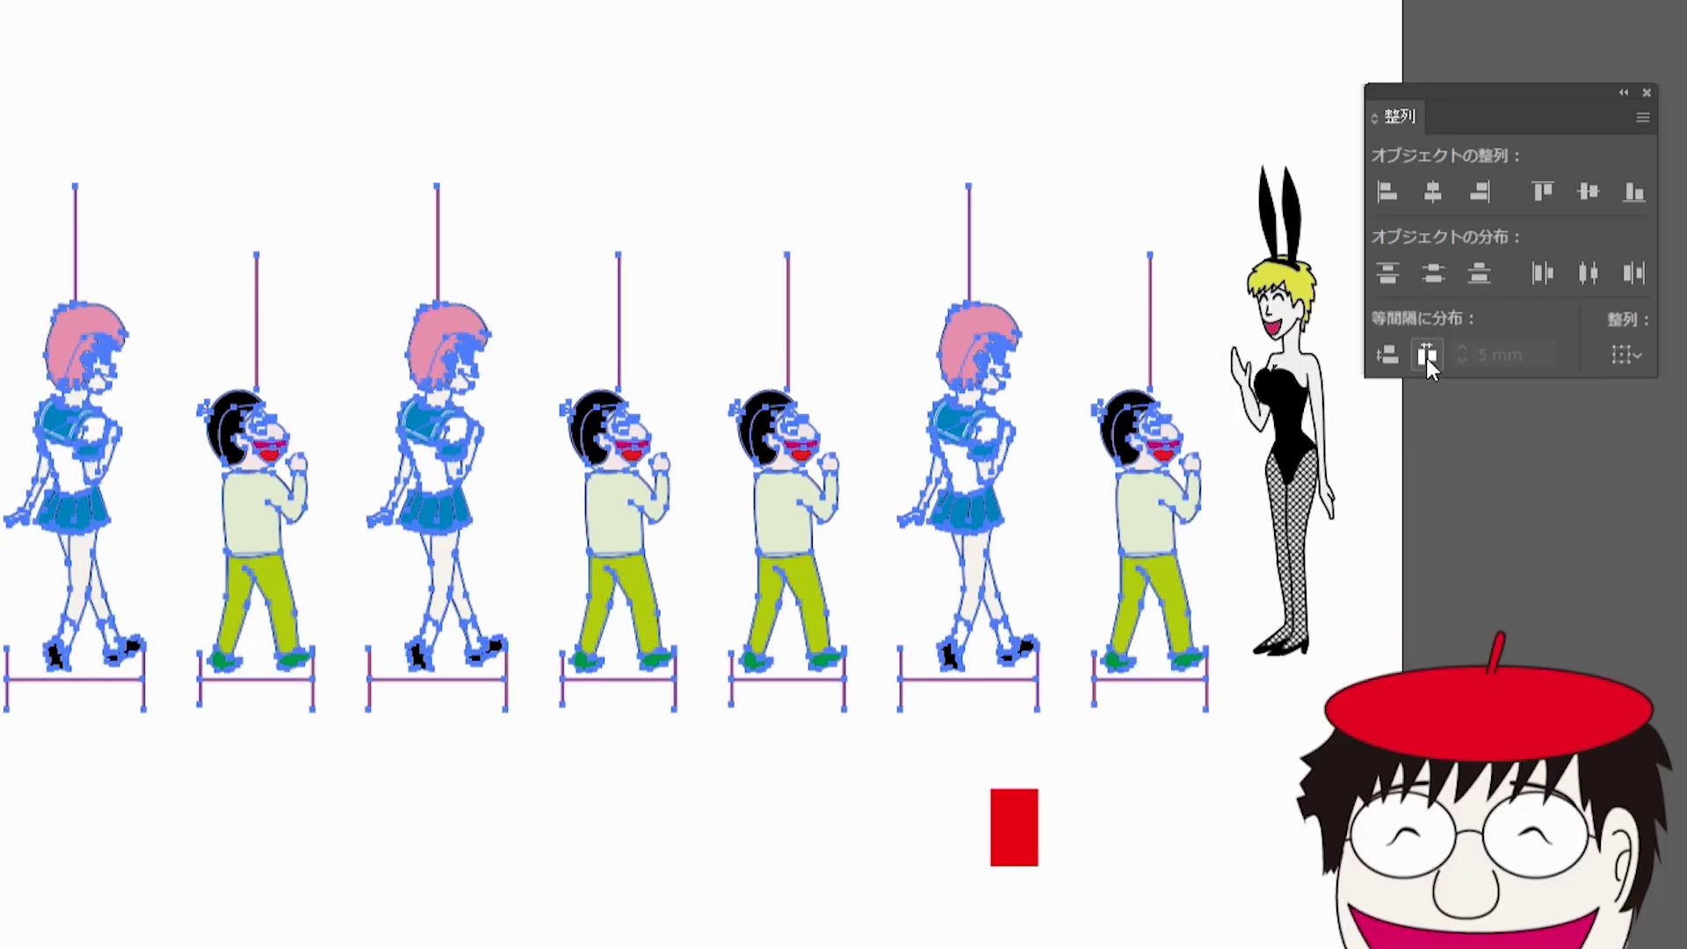
pyautogui.click(202, 793)
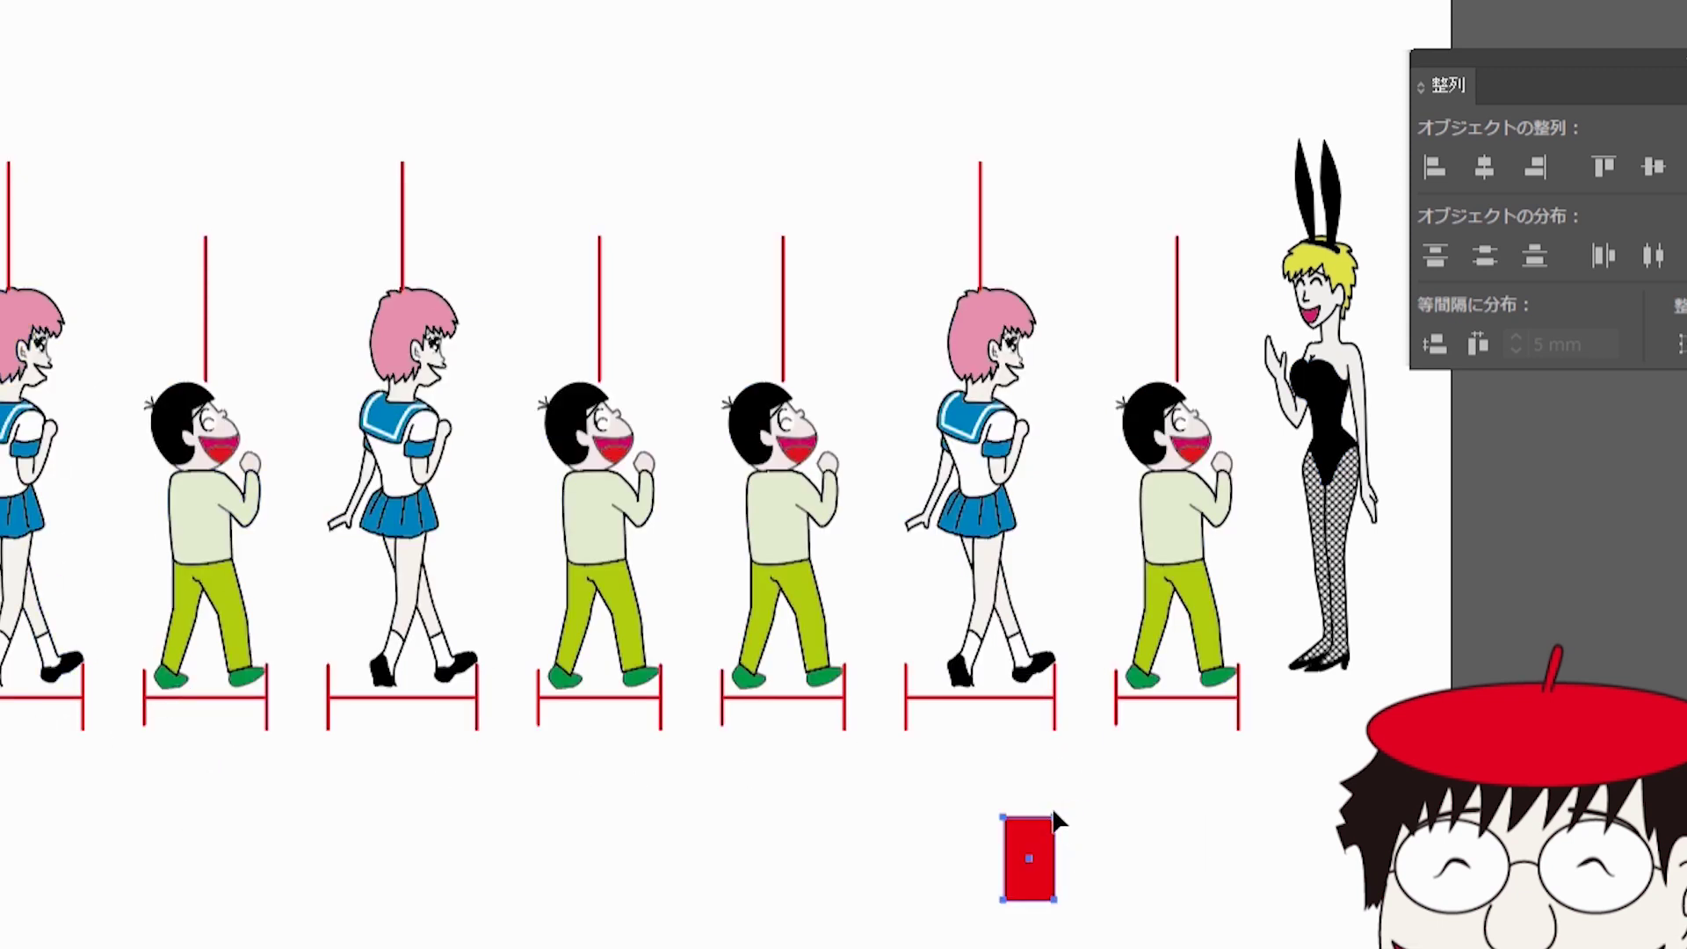
# Copy the red rectangle under each of the six bracket gaps, then nudge all six below the brackets
pyautogui.moveTo(1058, 819); pyautogui.dragTo(1009, 670)
pyautogui.scroll(3, 1009, 670)
pyautogui.click(1050, 696)
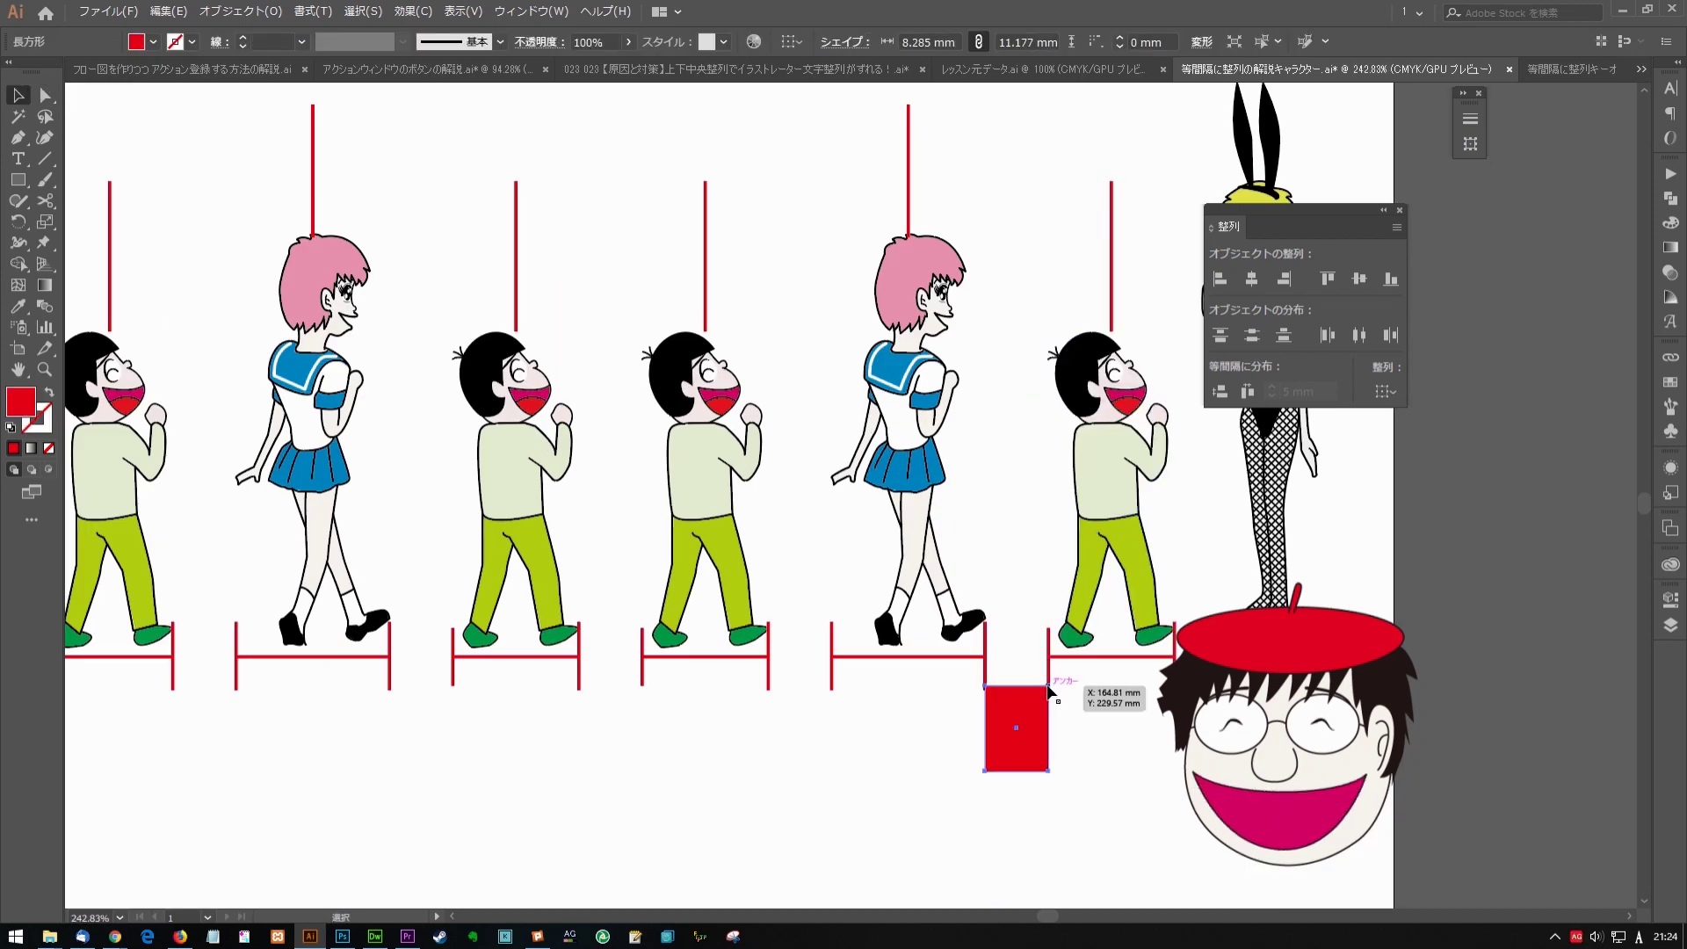
pyautogui.moveTo(1050, 692)
pyautogui.mouseDown()
pyautogui.moveTo(373, 692)
pyautogui.moveTo(455, 692)
pyautogui.mouseUp()
pyautogui.hscroll(-5, 615, 685)
pyautogui.moveTo(814, 659); pyautogui.dragTo(606, 665)
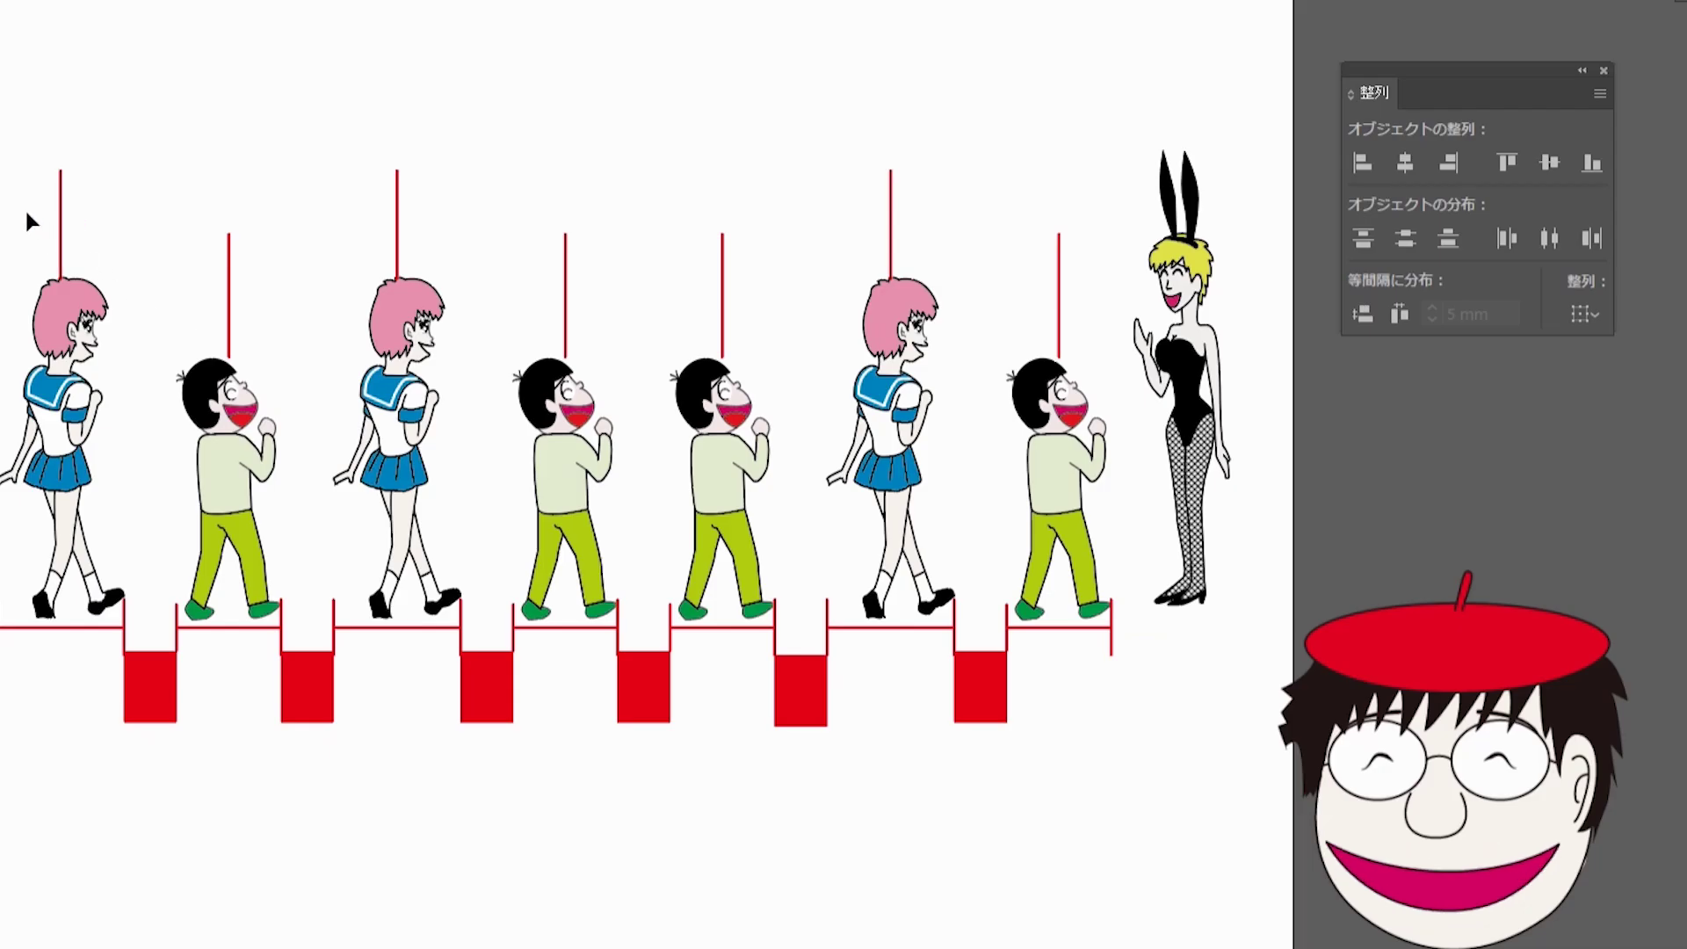
pyautogui.moveTo(25, 207); pyautogui.dragTo(299, 227)
pyautogui.click(290, 239)
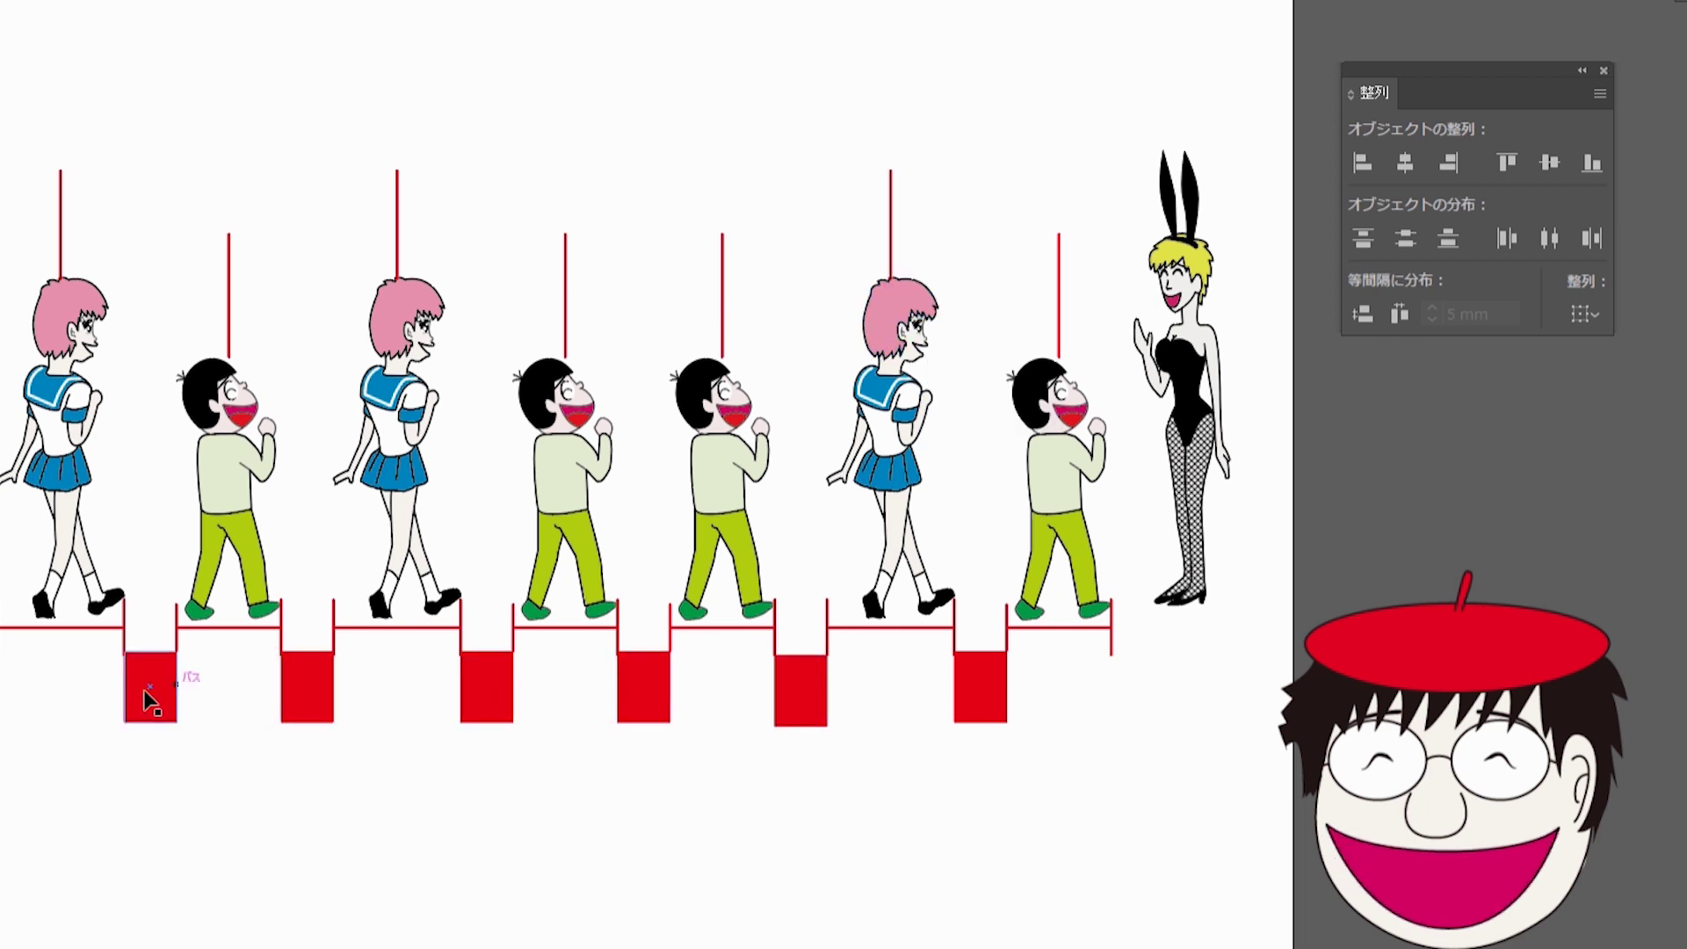
pyautogui.moveTo(1046, 703)
pyautogui.mouseDown()
pyautogui.moveTo(192, 736)
pyautogui.moveTo(187, 723)
pyautogui.mouseUp()
pyautogui.hotkey('shift', 'Down')
pyautogui.hotkey('shift', 'Down')
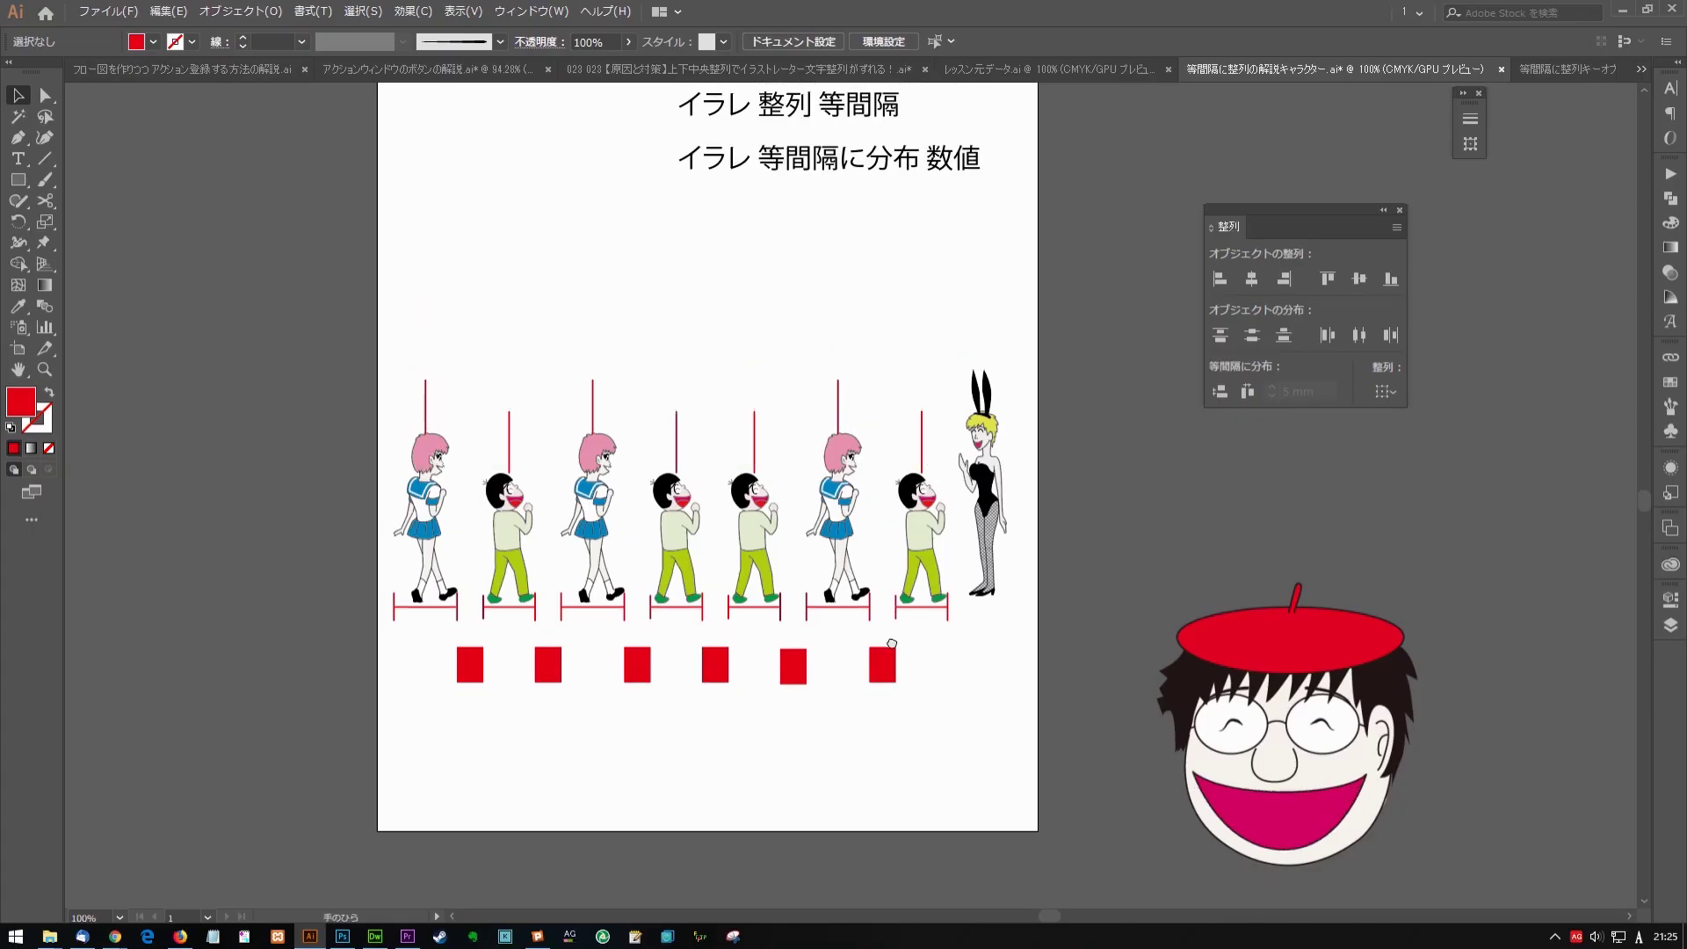
# Select the five birds at the top and distribute them with equal horizontal spacing
pyautogui.scroll(4, 892, 643)
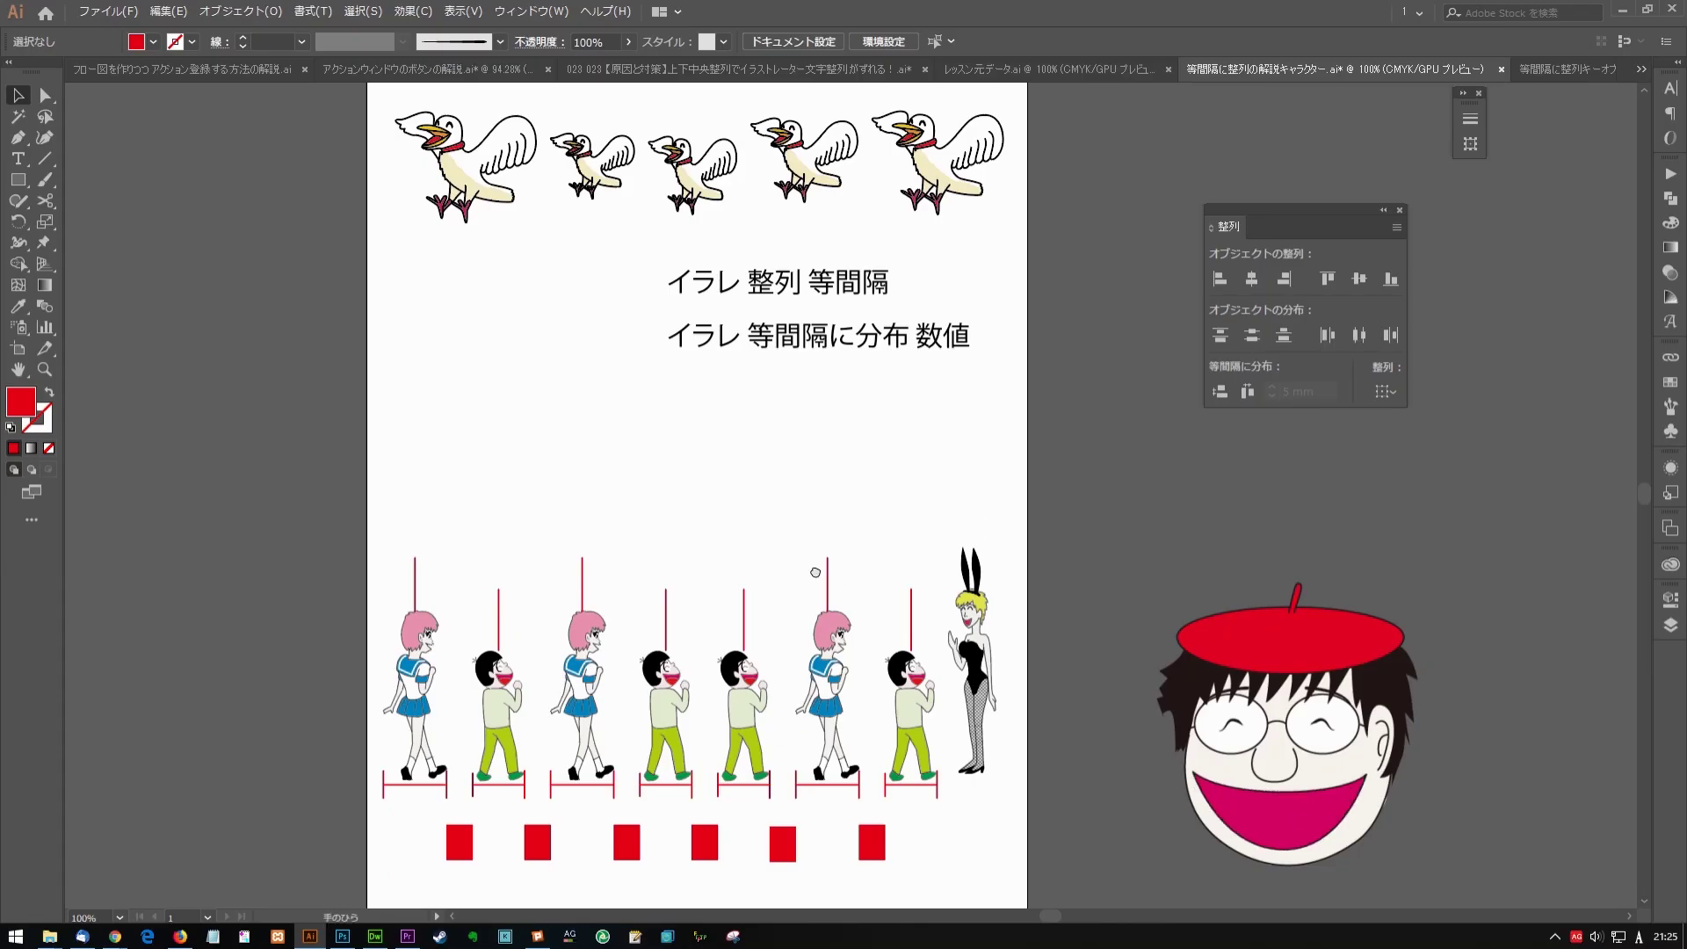
pyautogui.scroll(-3, 816, 571)
pyautogui.hscroll(1, 810, 657)
pyautogui.scroll(4, 694, 636)
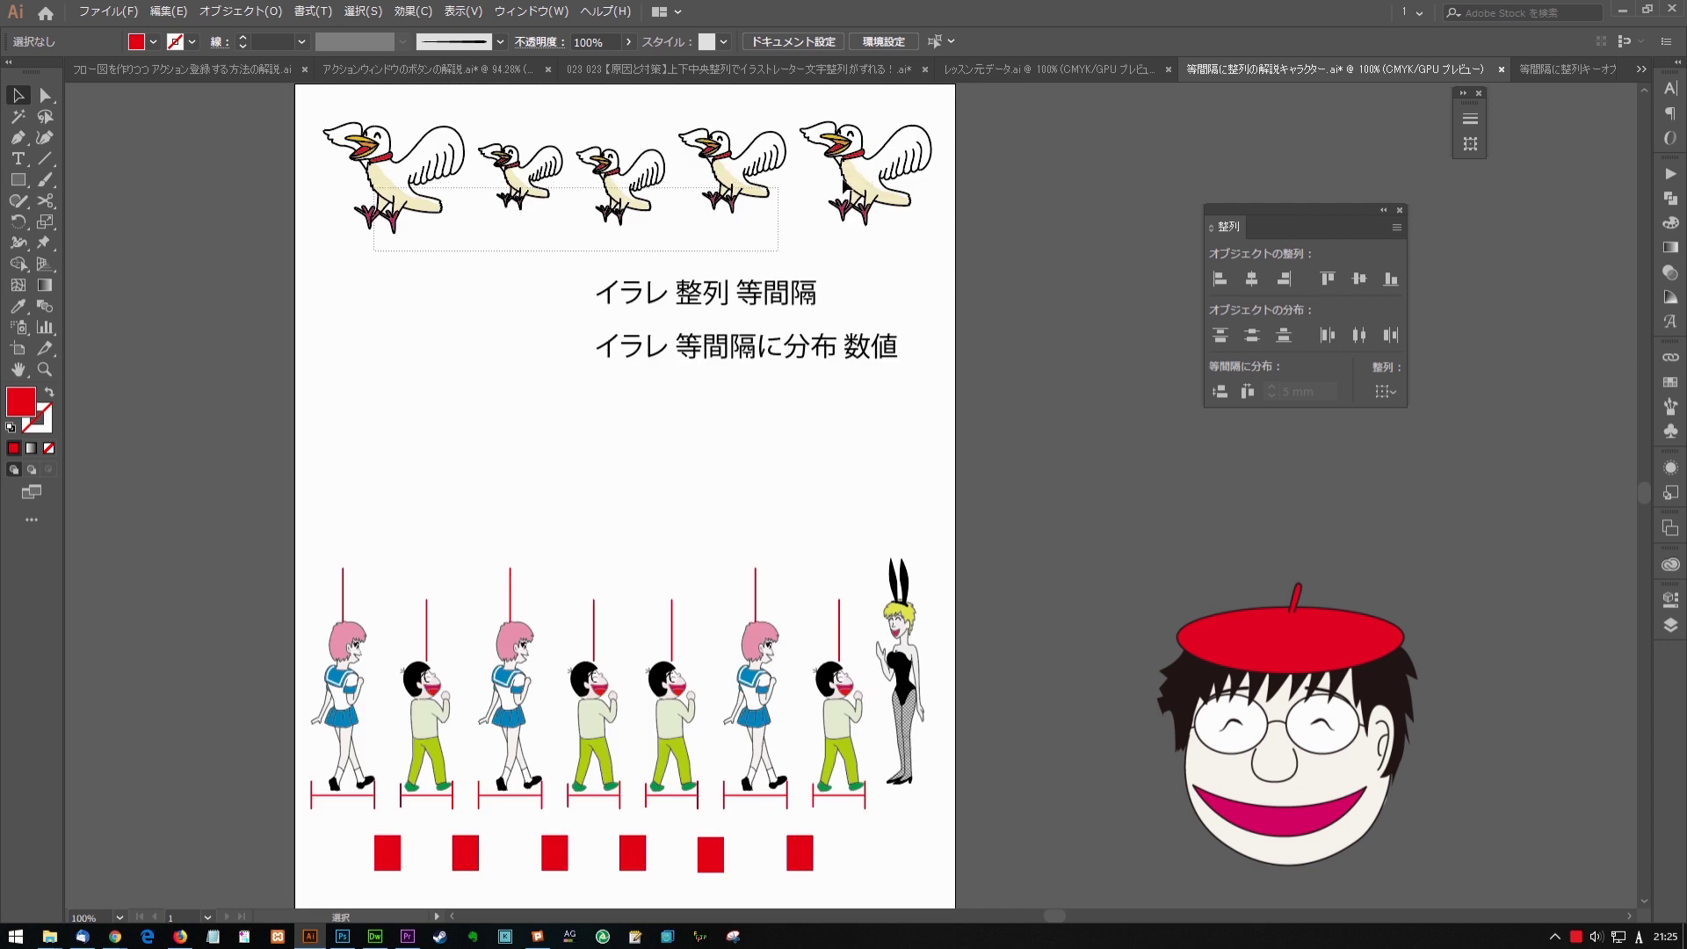
pyautogui.moveTo(844, 185); pyautogui.dragTo(857, 176)
pyautogui.click(1359, 335)
pyautogui.click(468, 326)
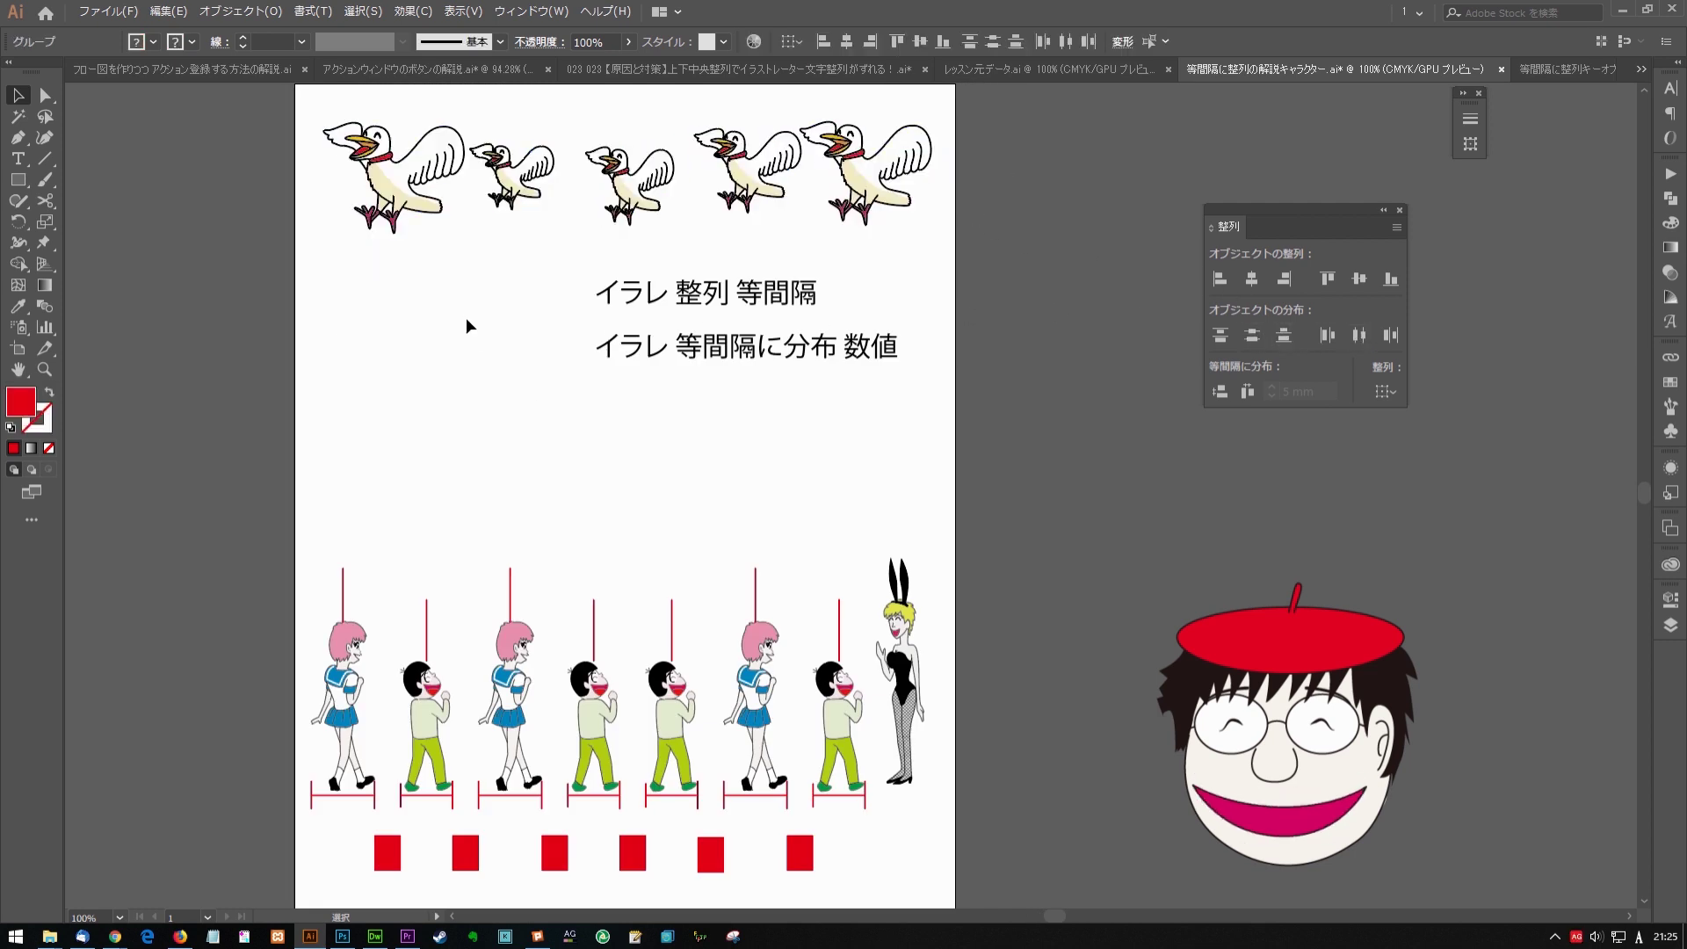
pyautogui.scroll(2, 492, 332)
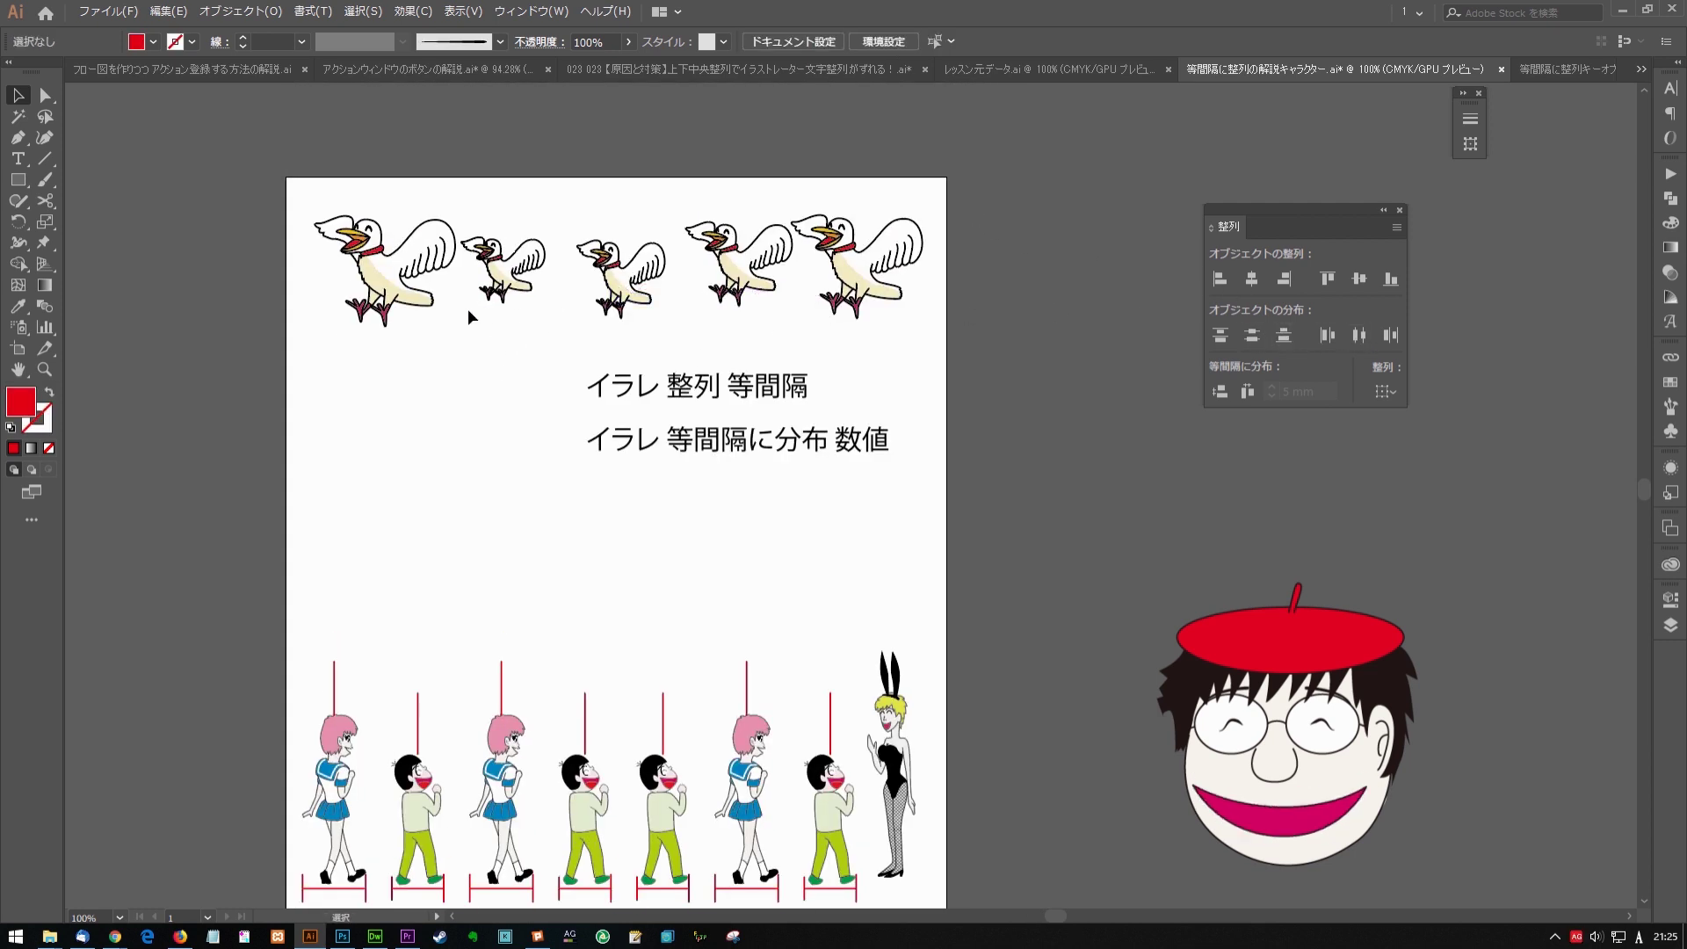
pyautogui.moveTo(936, 360); pyautogui.dragTo(304, 198)
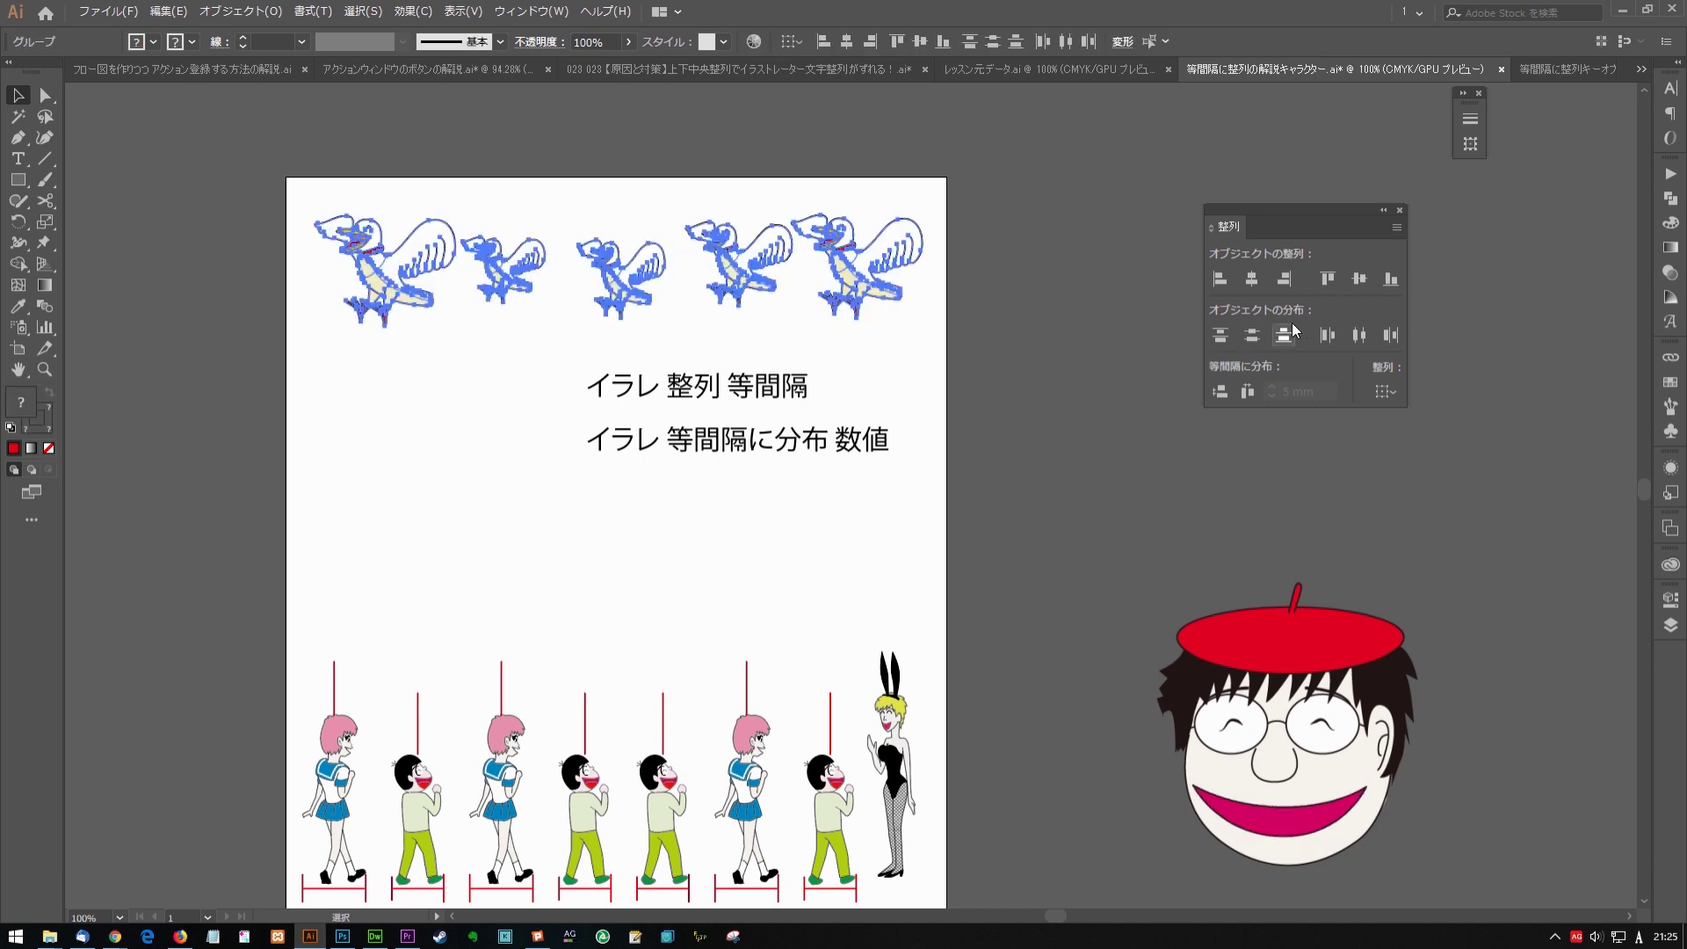
pyautogui.click(1248, 393)
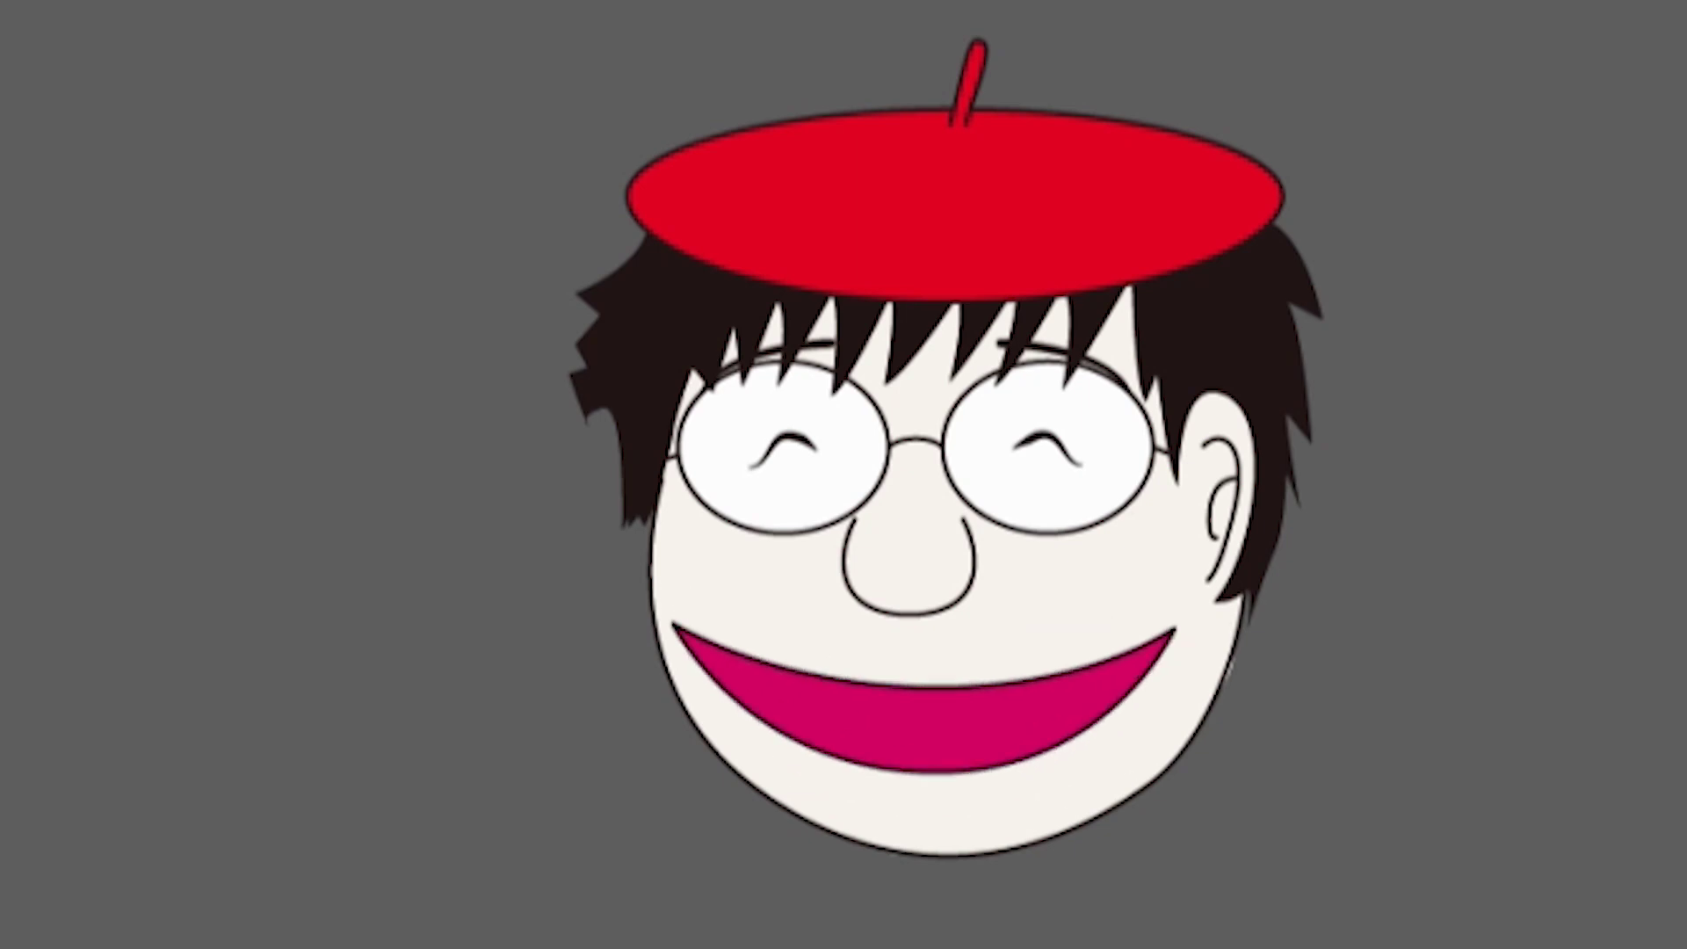
pyautogui.scroll(-1, 505, 489)
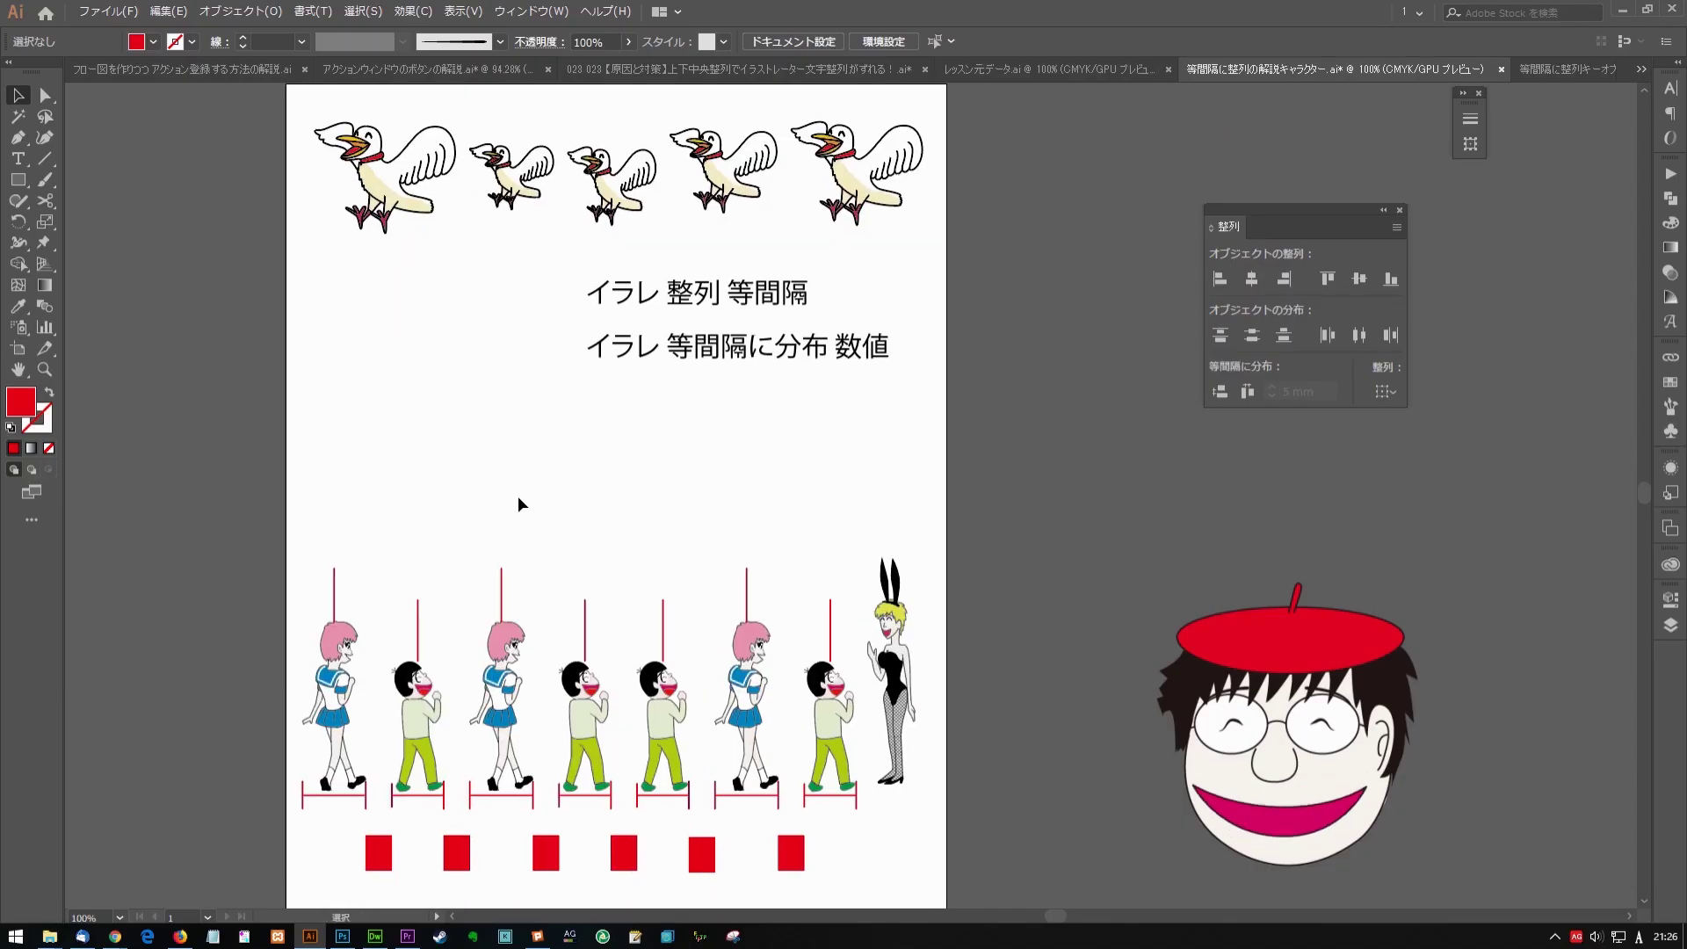
pyautogui.scroll(-2, 593, 518)
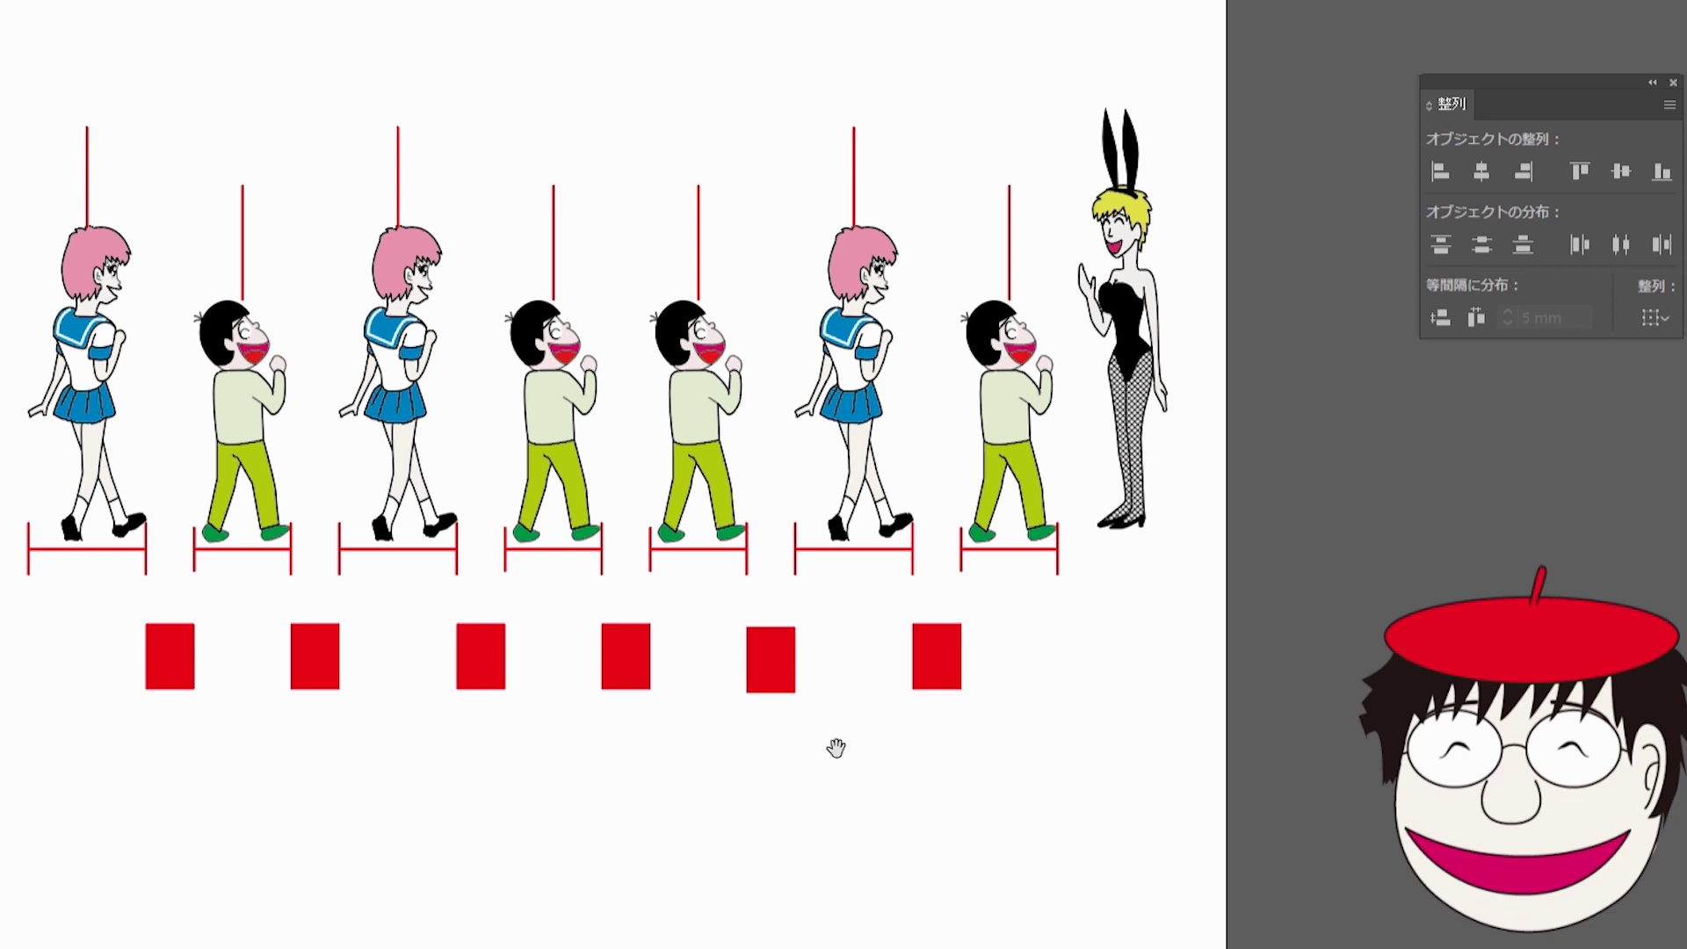
pyautogui.moveTo(836, 748); pyautogui.dragTo(862, 803)
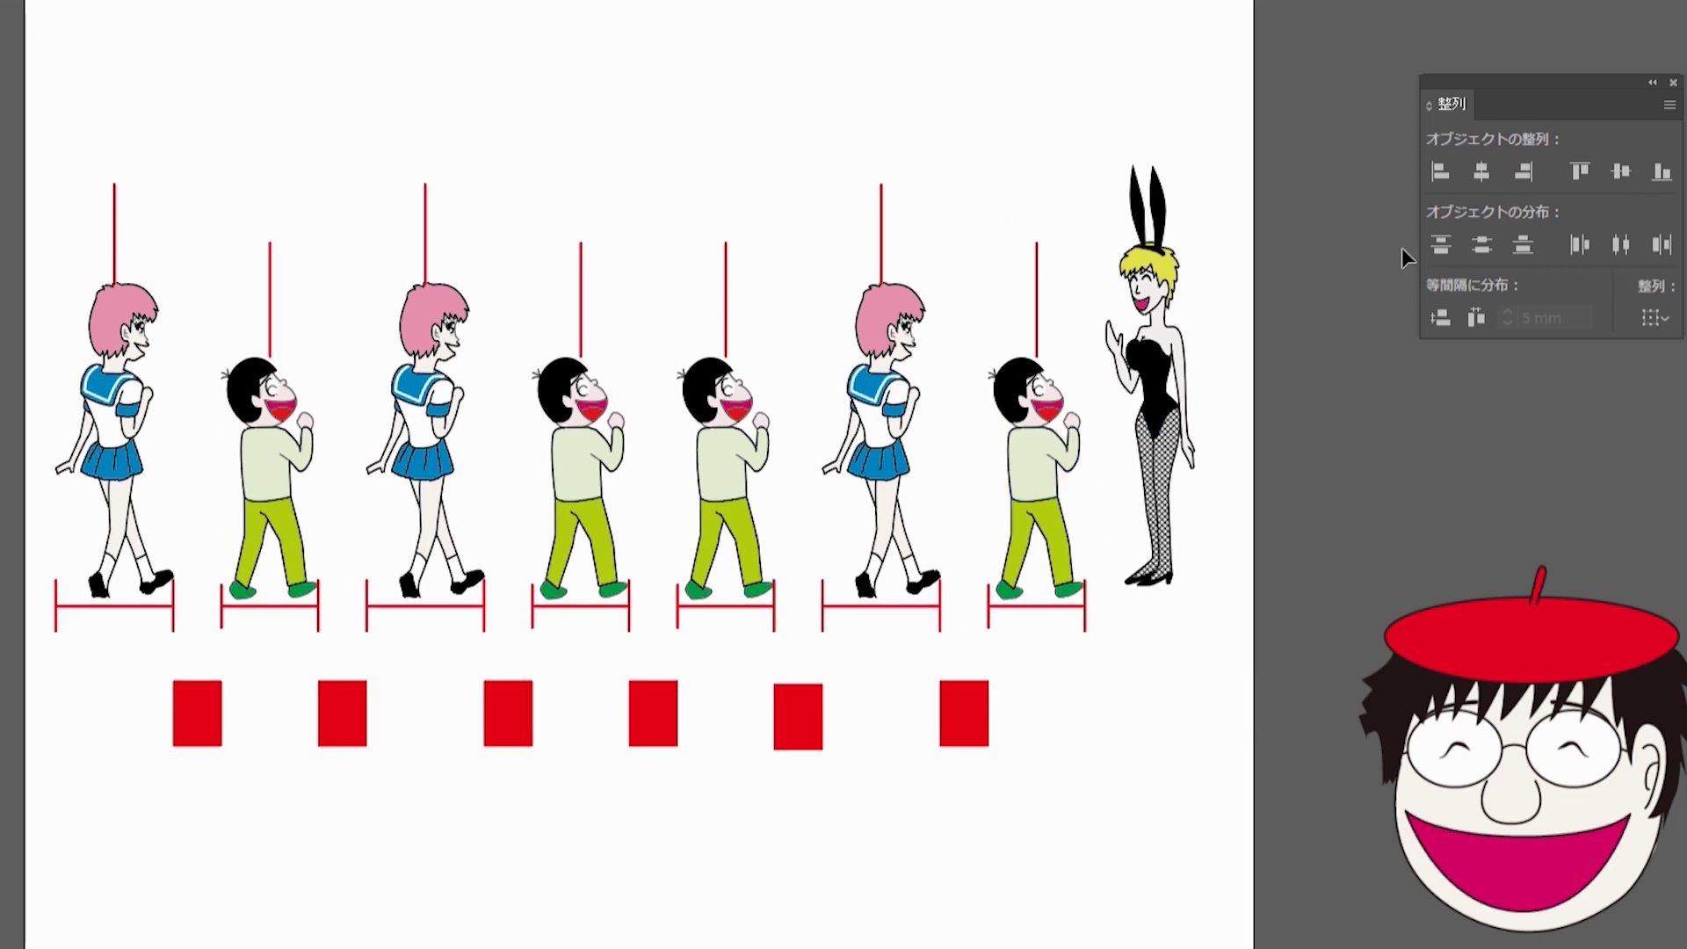